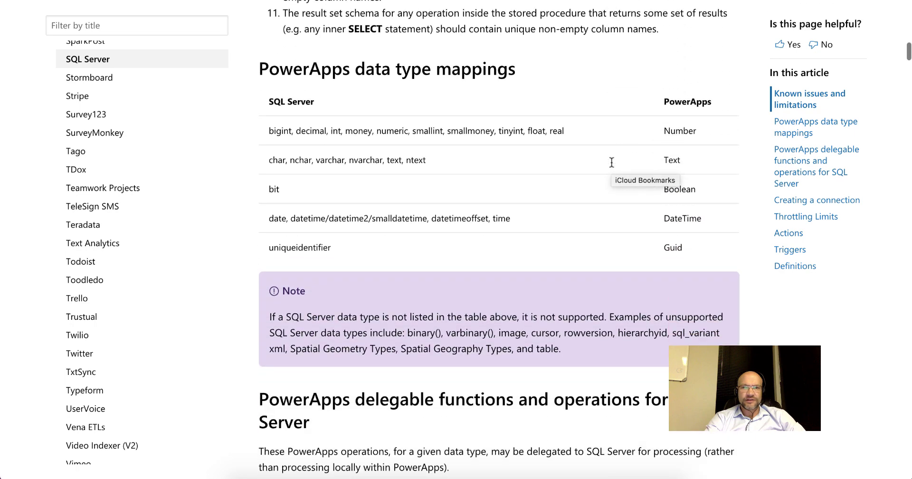
# - Review the PowerApps data type mappings and the delegable functions and operations table in the SQL Server connector documentation
pyautogui.scroll(-4, 611, 167)
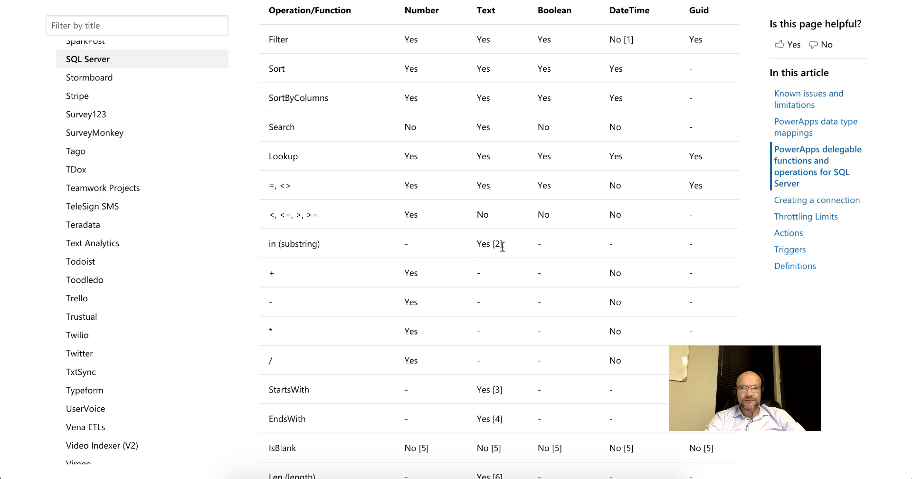
pyautogui.scroll(1, 502, 246)
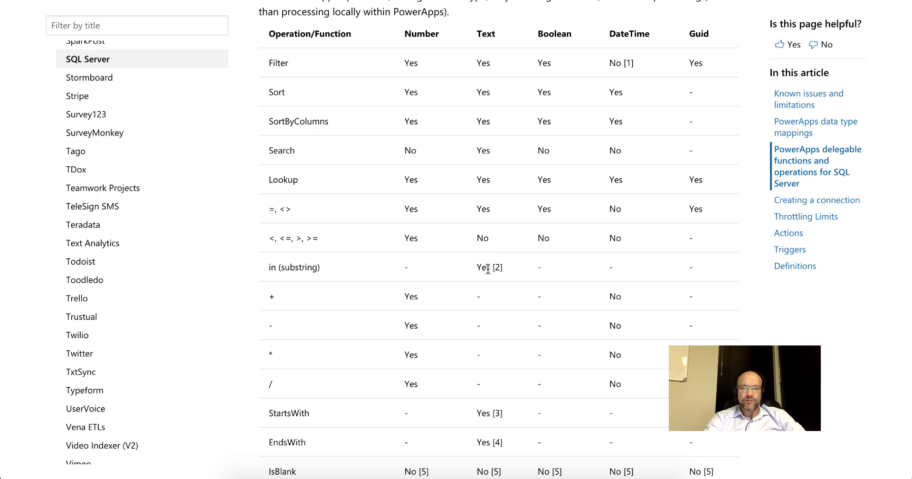
pyautogui.scroll(-6, 487, 267)
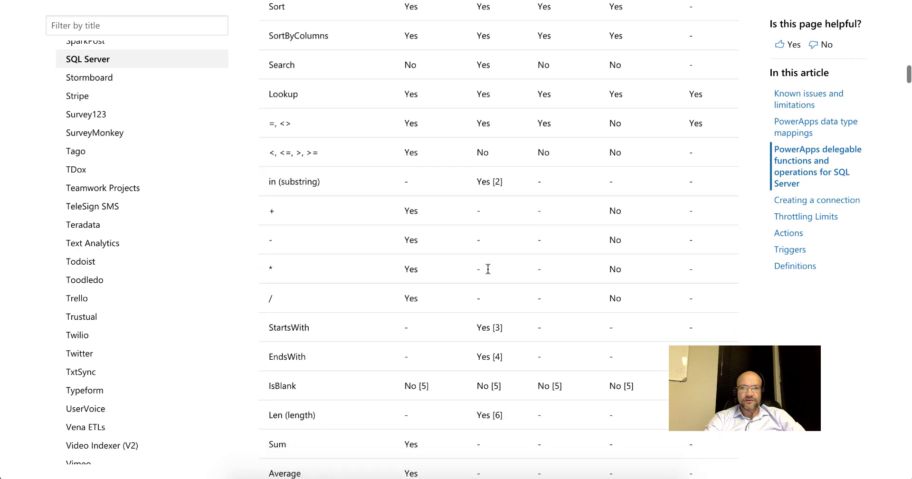
pyautogui.scroll(-3, 487, 267)
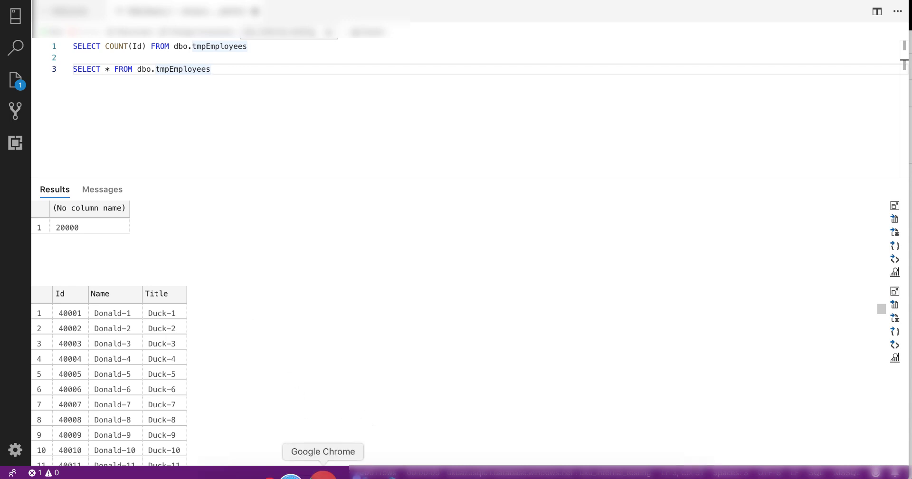
# - Switch to PowerApps in Google Chrome and insert a gallery with image, title and subtitle on Screen1
pyautogui.click(322, 472)
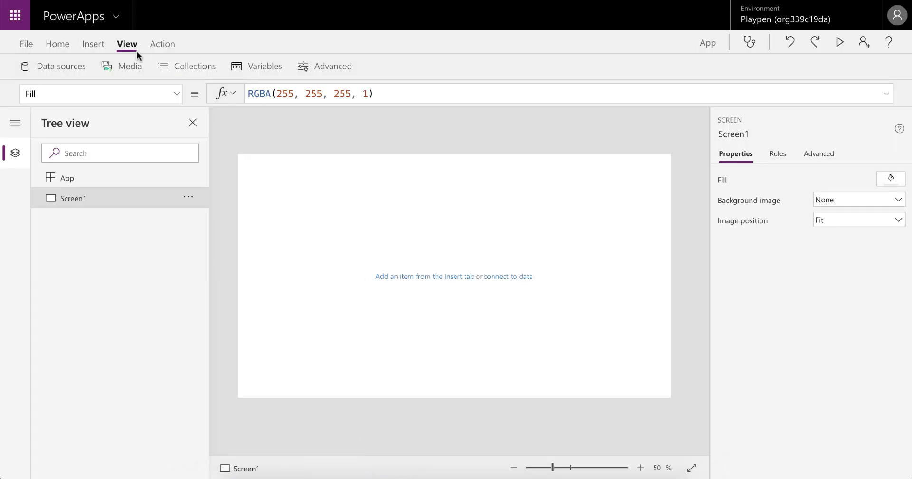
pyautogui.click(92, 49)
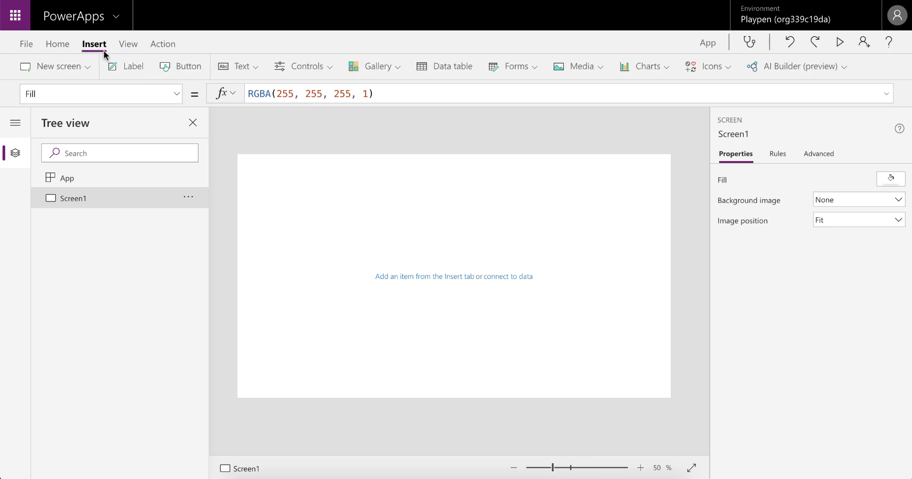
pyautogui.click(380, 71)
pyautogui.click(388, 124)
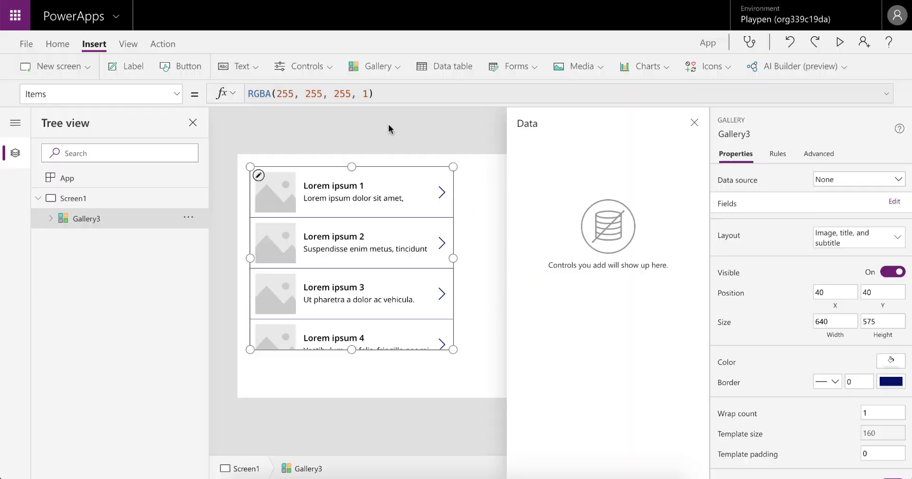
# - Connect the SQL Server table [dbo].[tmpEmployees] and use it as the gallery's data source
pyautogui.click(857, 179)
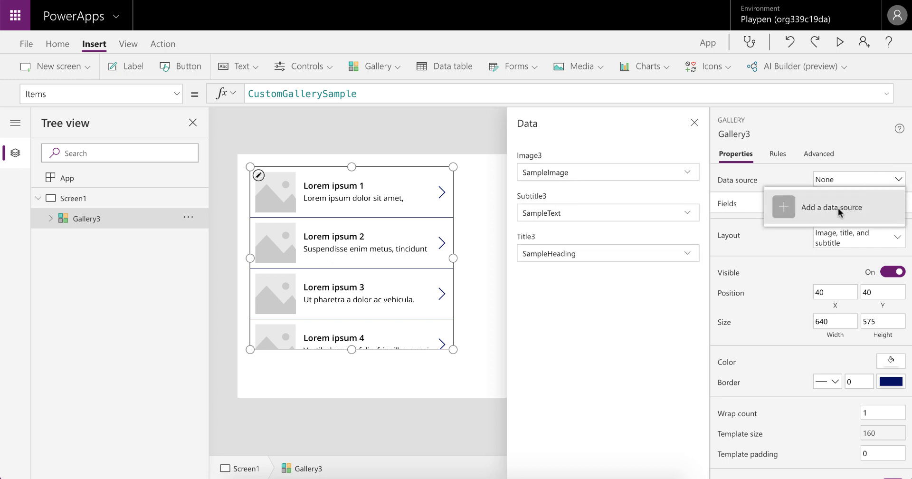
pyautogui.click(807, 216)
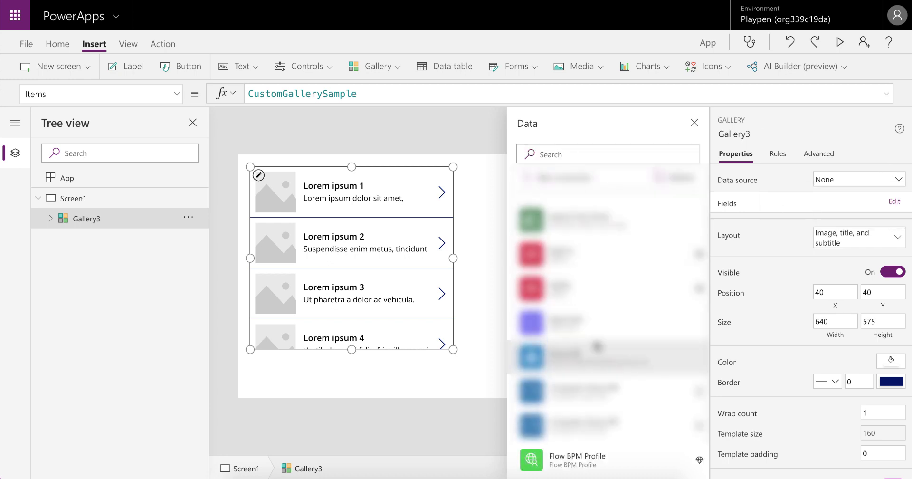
pyautogui.scroll(-3, 597, 346)
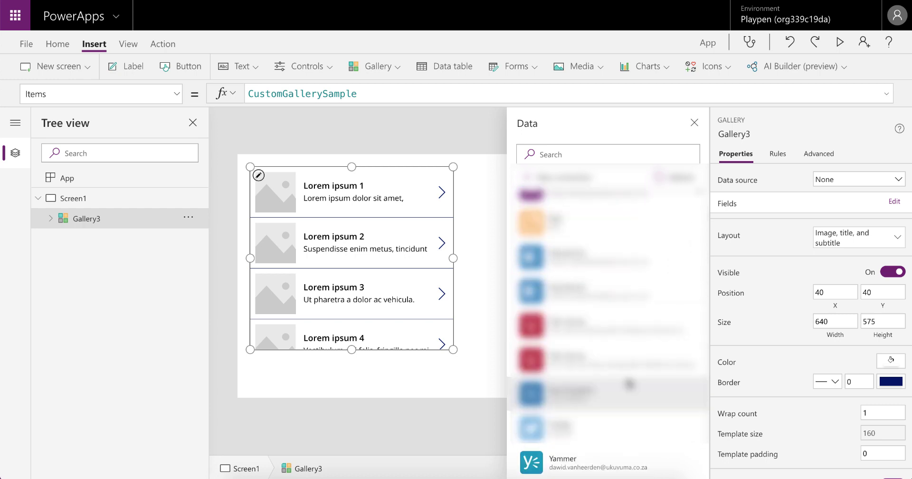
pyautogui.click(615, 365)
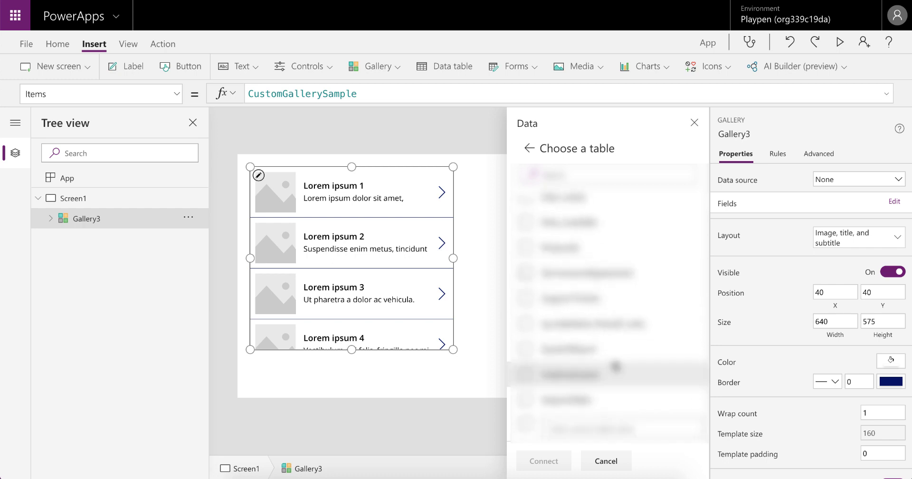
pyautogui.click(565, 378)
pyautogui.click(544, 460)
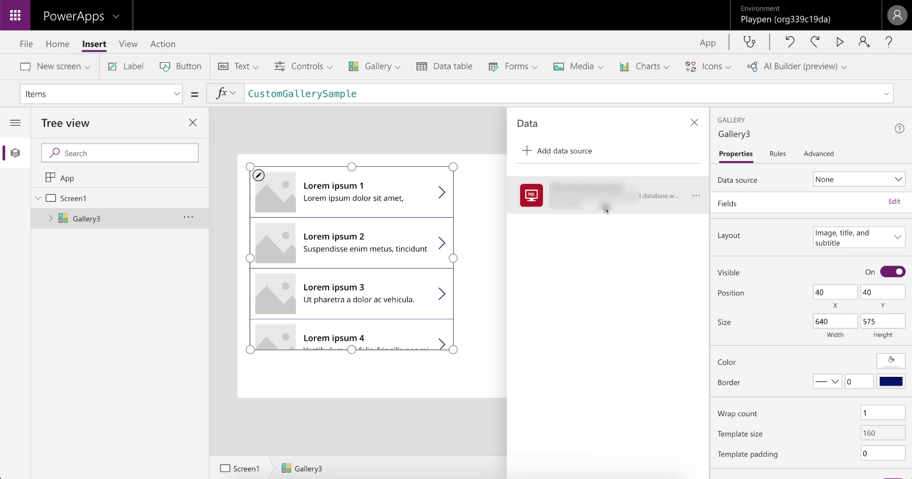
pyautogui.click(606, 209)
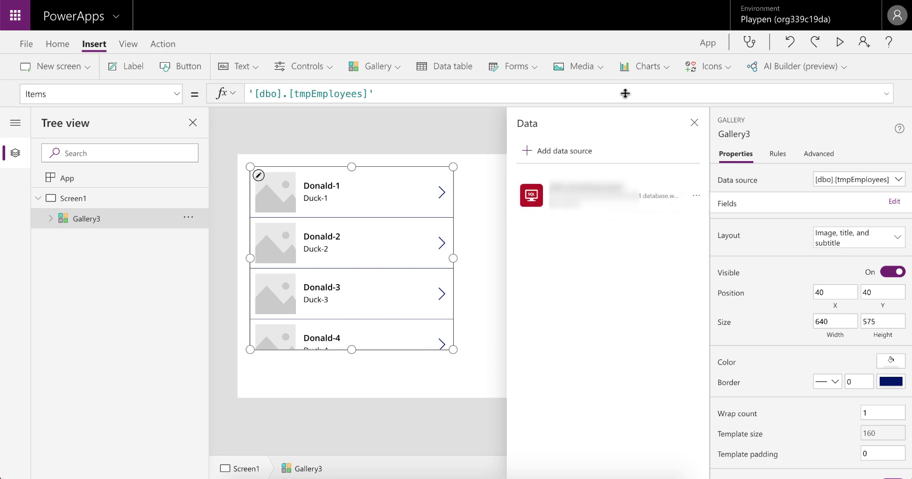
pyautogui.click(694, 123)
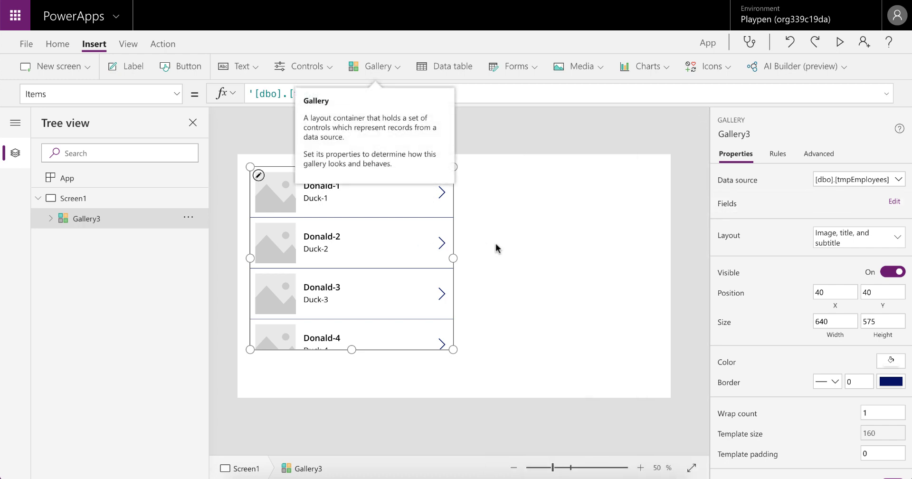
# - Preview the app and go down the employee gallery past record 500 to examine how records load, and exit the preview
pyautogui.click(839, 41)
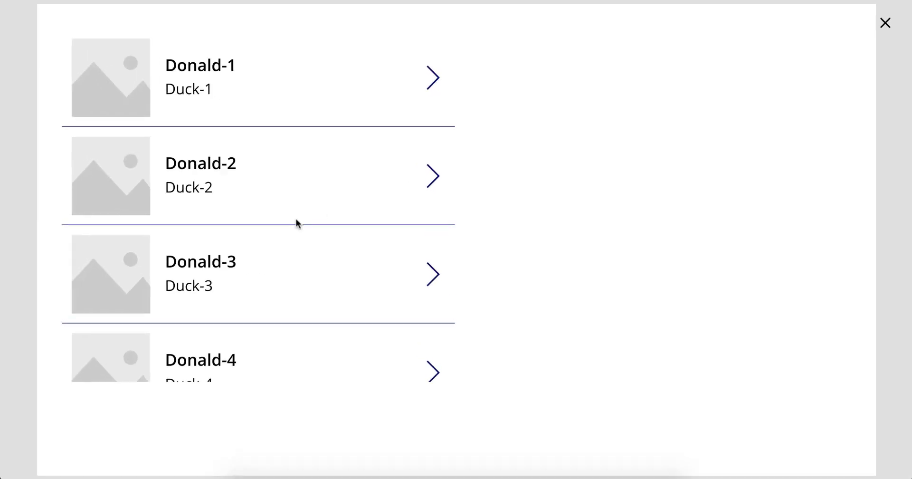
pyautogui.scroll(-20, 266, 239)
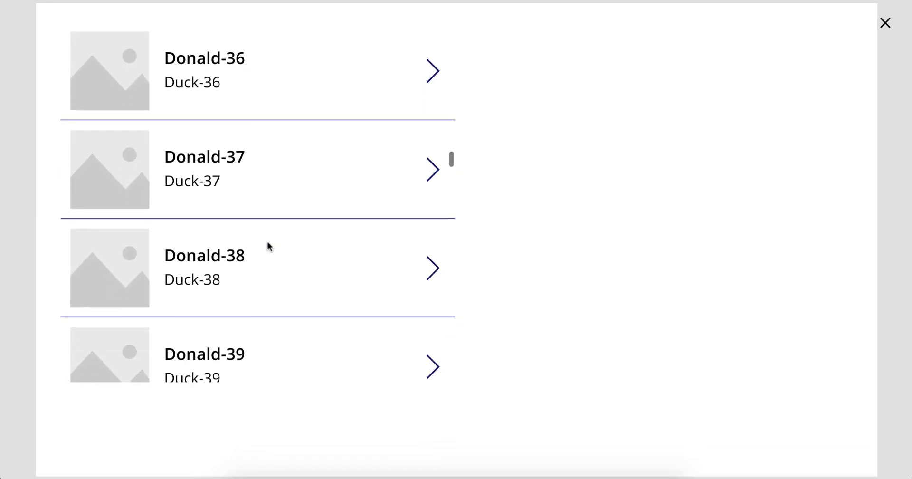
pyautogui.scroll(-20, 268, 243)
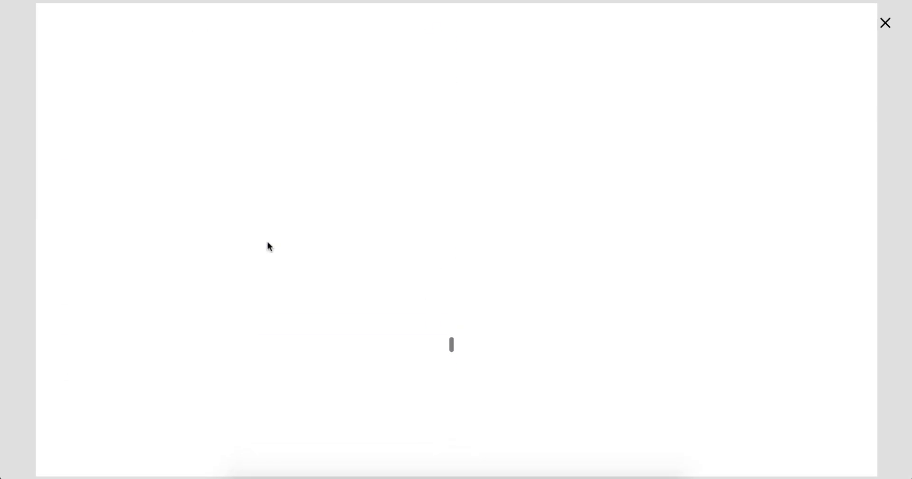
pyautogui.scroll(-10, 267, 246)
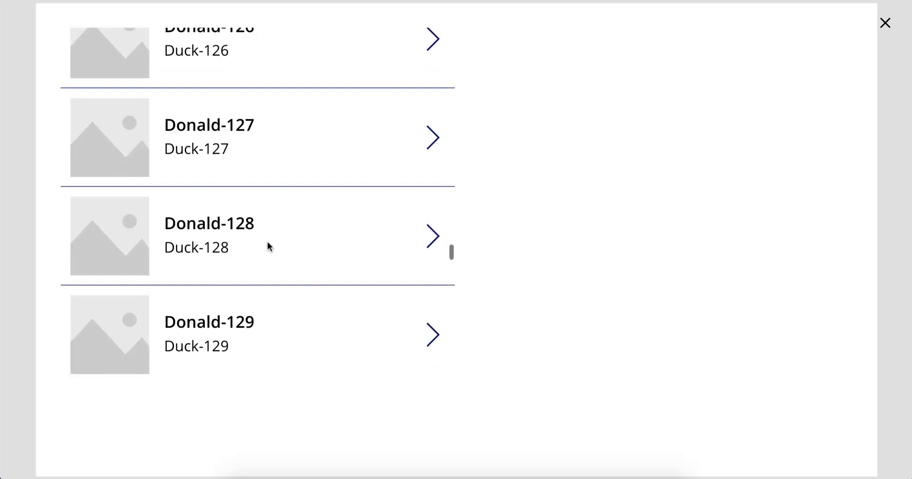
pyautogui.scroll(-20, 269, 246)
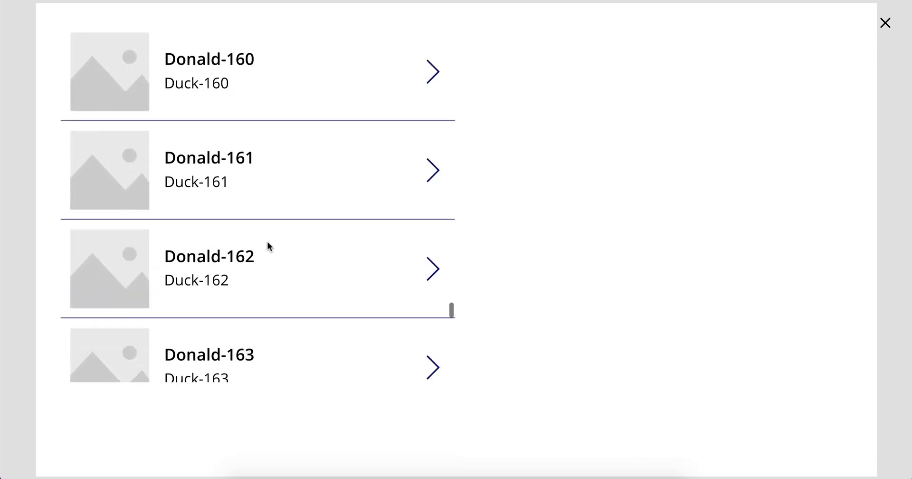
pyautogui.scroll(-20, 269, 245)
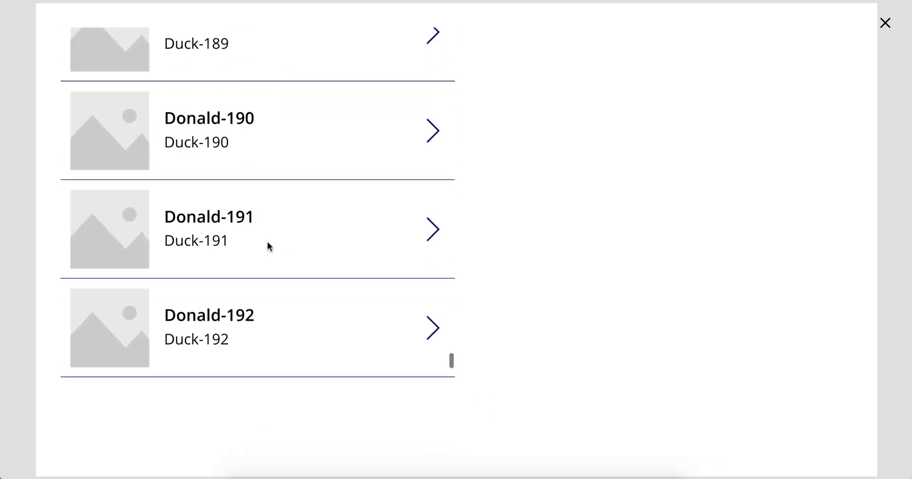
pyautogui.scroll(-10, 269, 245)
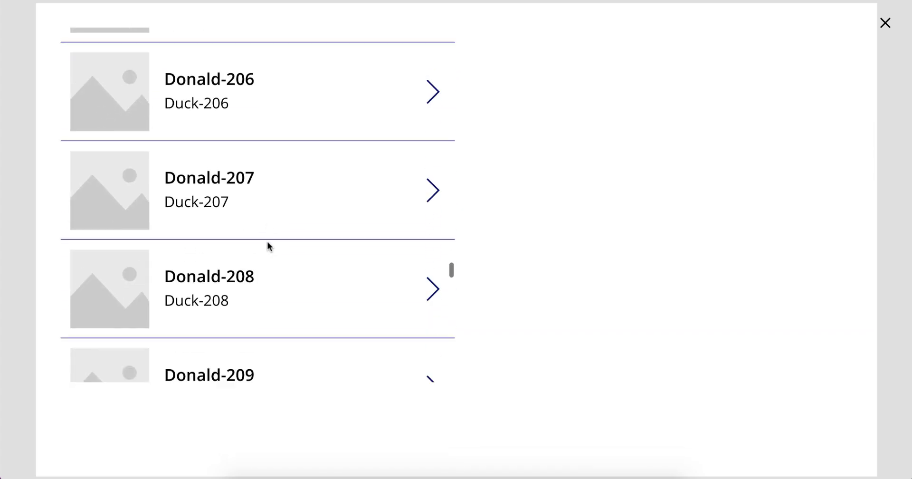
pyautogui.scroll(-10, 268, 245)
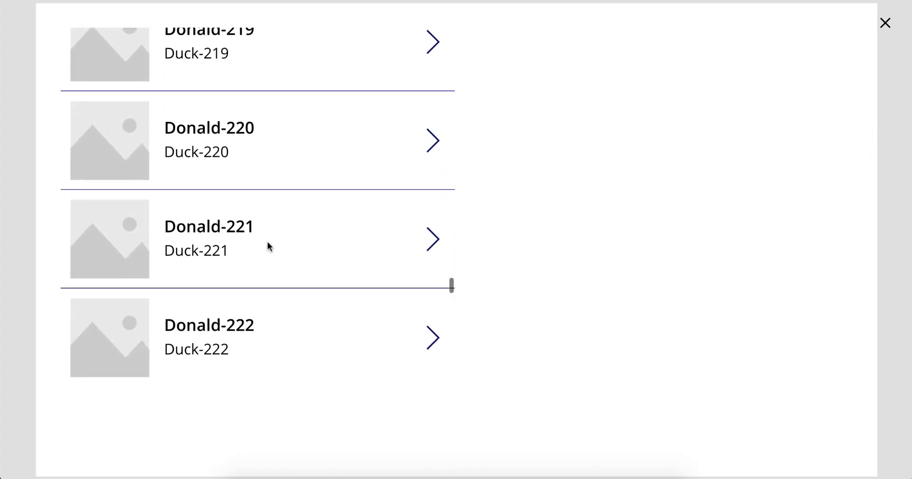
pyautogui.scroll(-1, 269, 246)
pyautogui.scroll(-20, 269, 246)
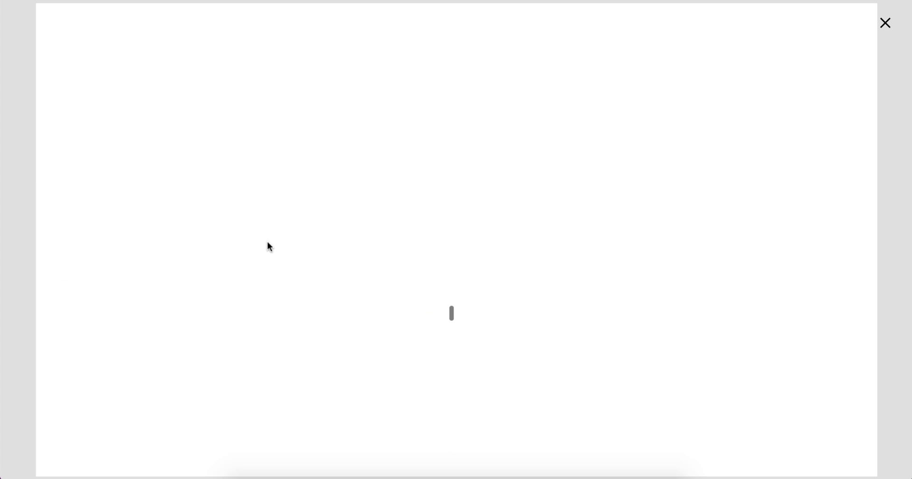
pyautogui.scroll(-15, 268, 243)
pyautogui.scroll(-12, 267, 243)
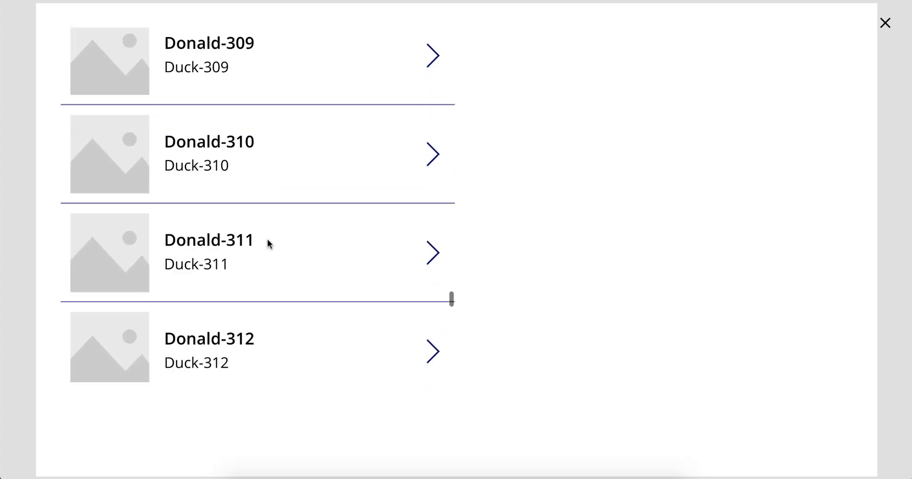
pyautogui.scroll(-15, 268, 245)
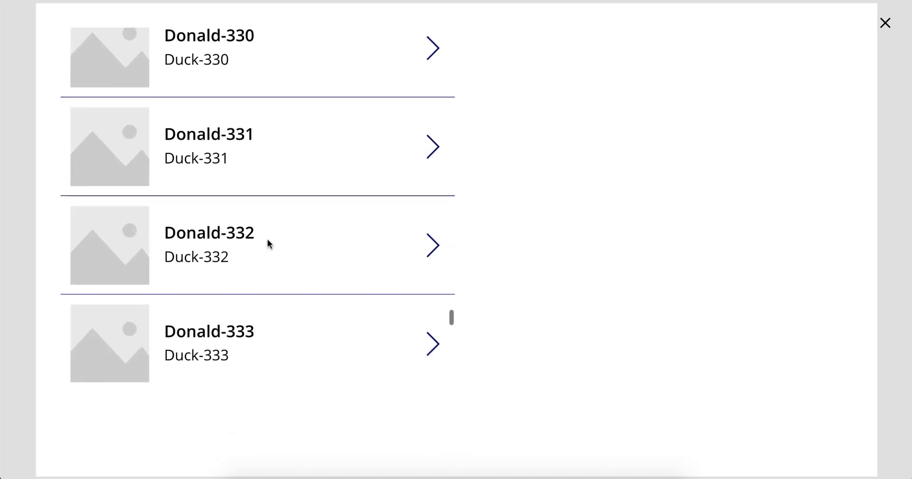
pyautogui.scroll(-15, 267, 241)
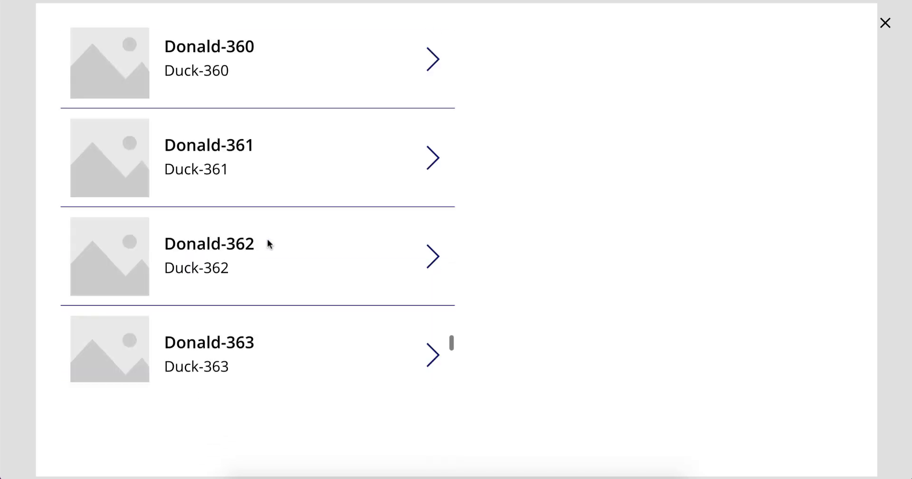
pyautogui.scroll(-15, 269, 244)
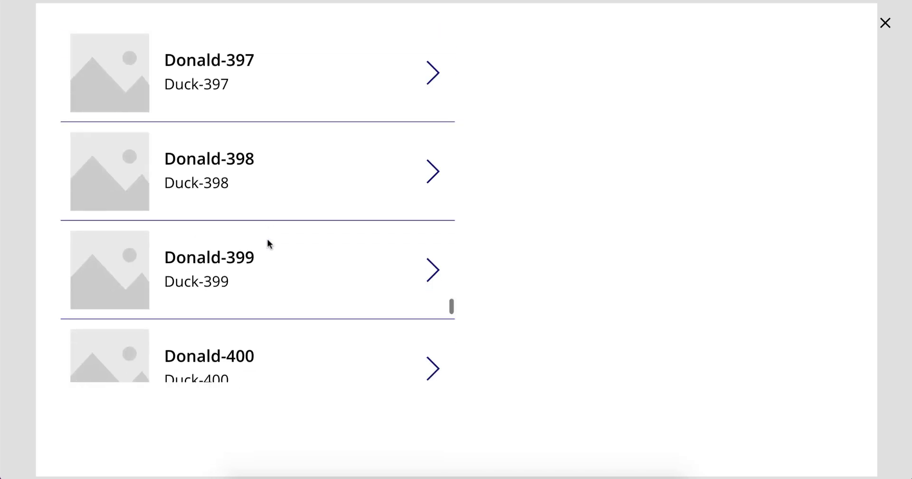
pyautogui.scroll(-15, 269, 243)
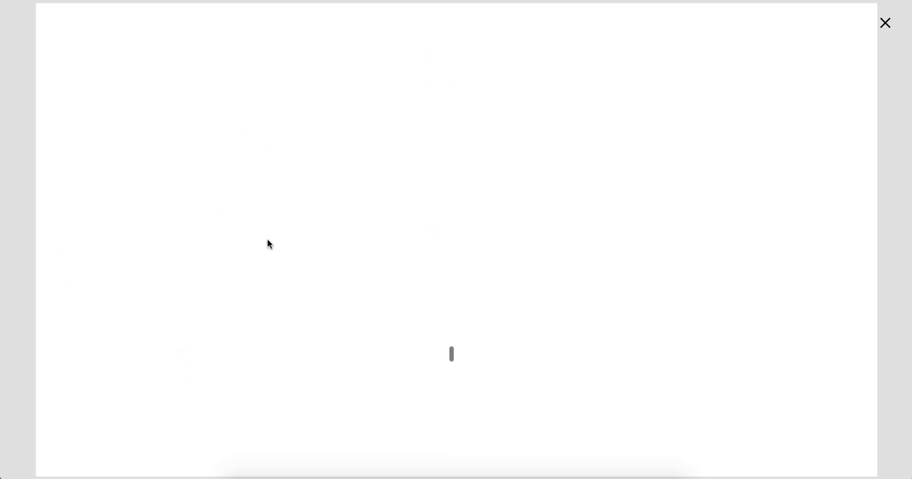
pyautogui.scroll(-15, 269, 244)
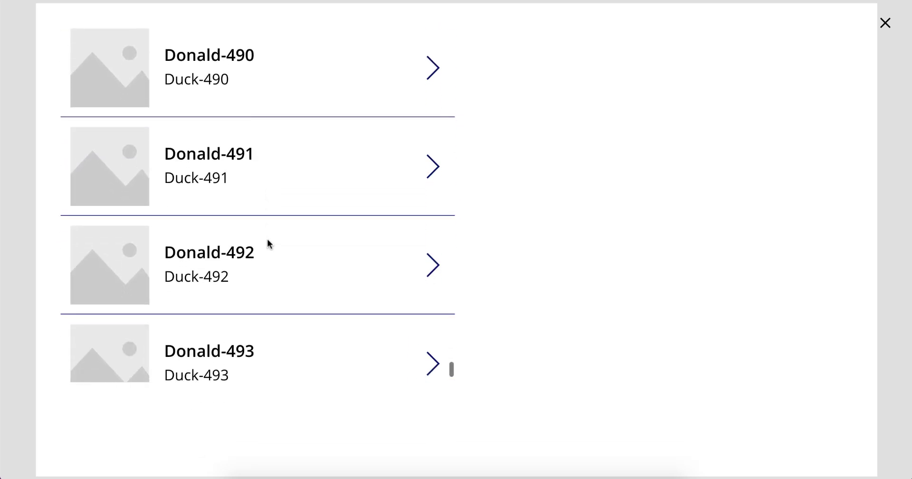
pyautogui.scroll(-8, 268, 243)
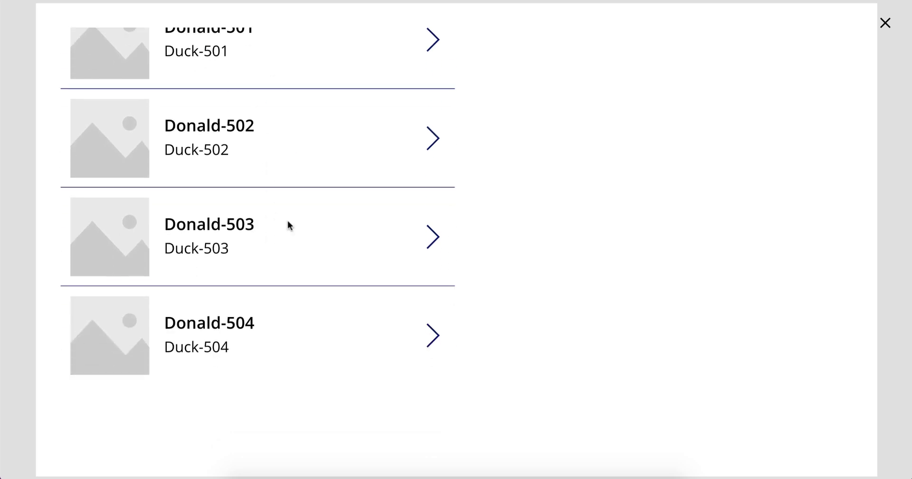
pyautogui.press('Escape')
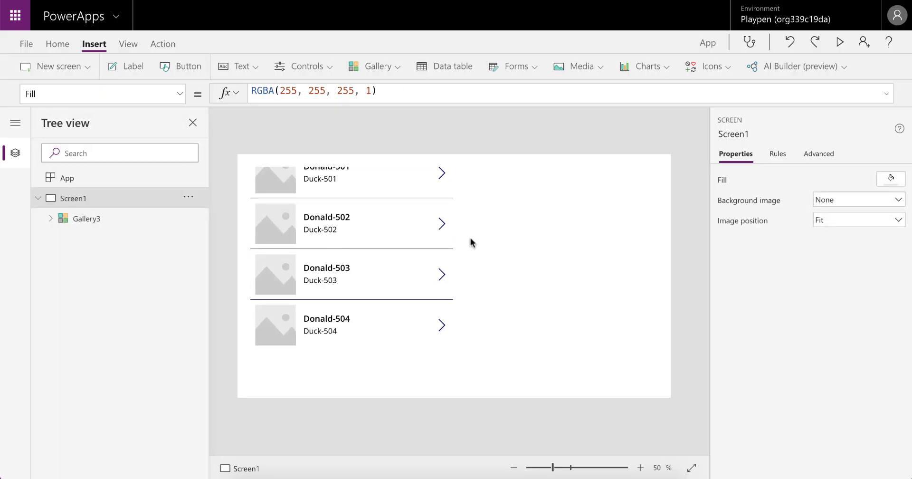
# - Filter the gallery's items to the [dbo].[tmpEmployees] records where Name equals "Donald-5"
pyautogui.click(411, 238)
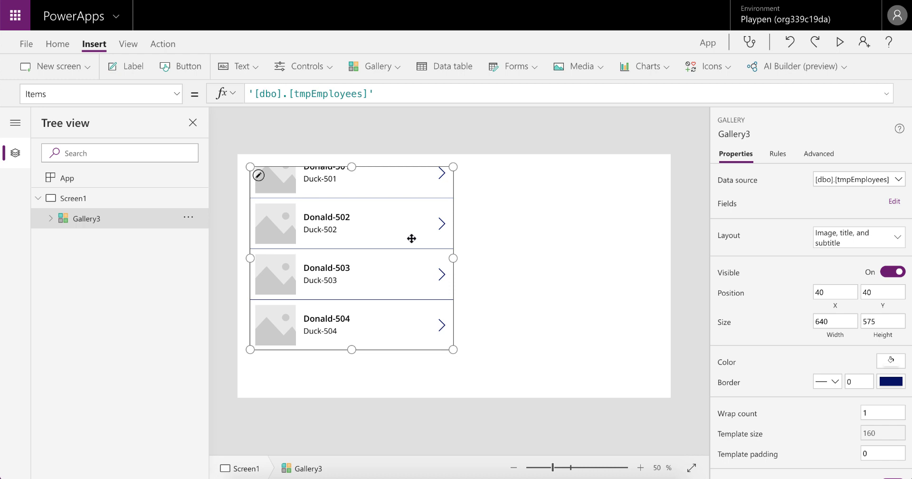
pyautogui.click(249, 94)
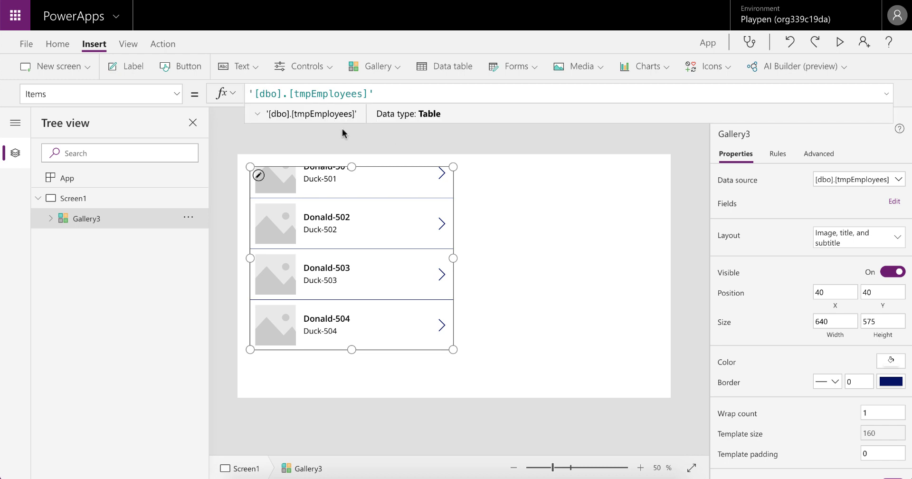
pyautogui.write('FIlter')
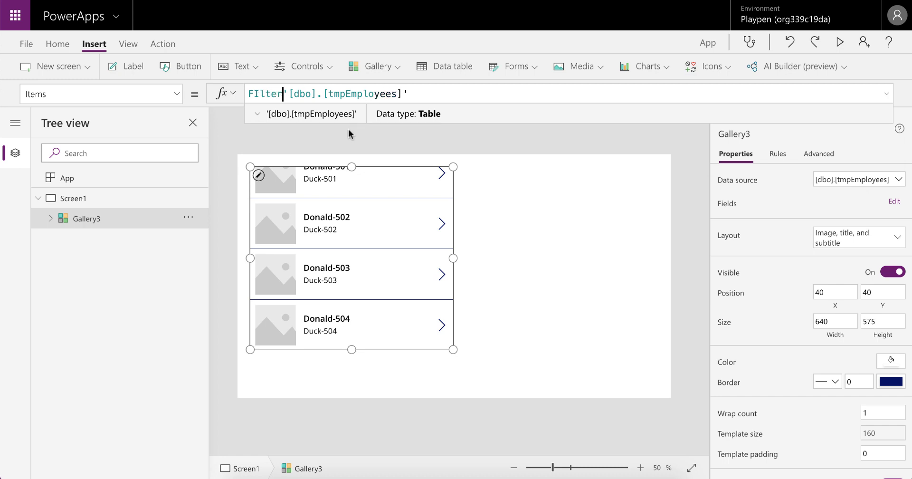
pyautogui.write('(')
pyautogui.click(462, 97)
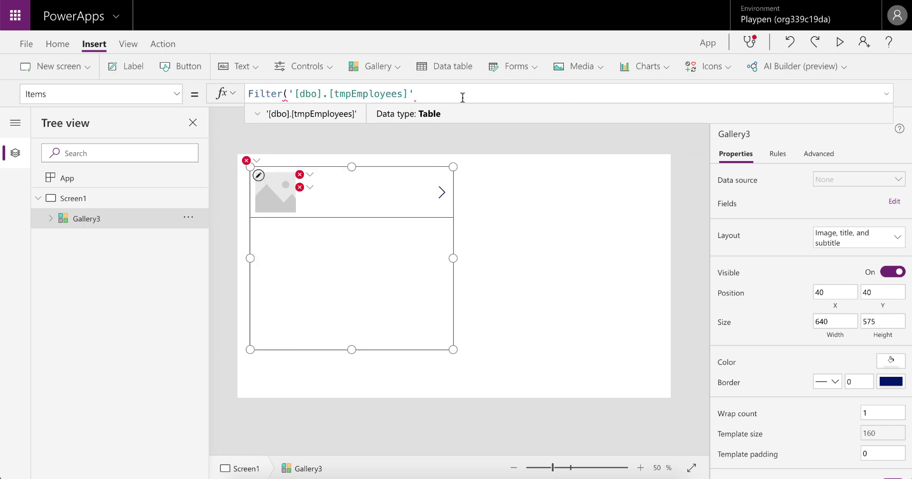
pyautogui.write(',Name="Donald-')
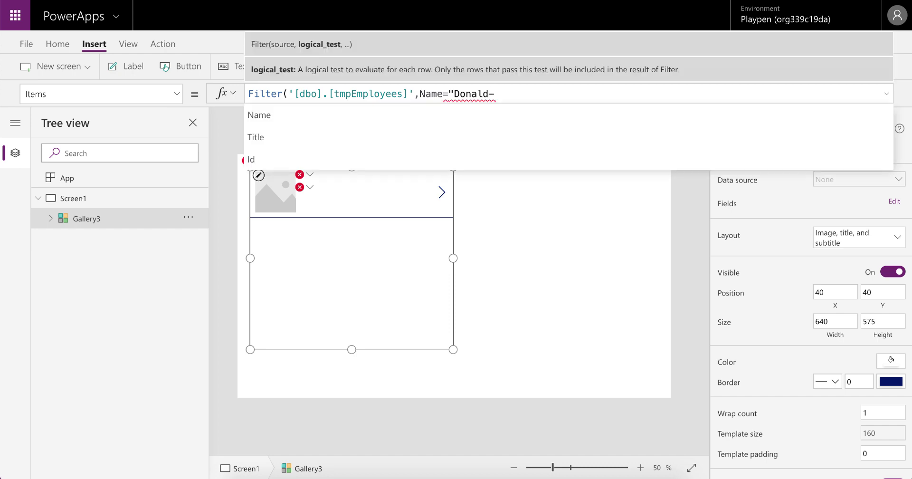
pyautogui.write('5"')
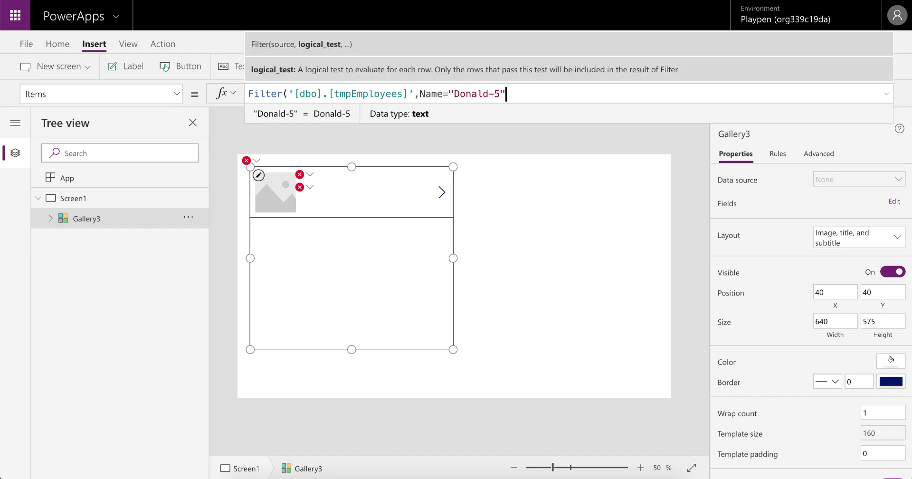
pyautogui.write(')')
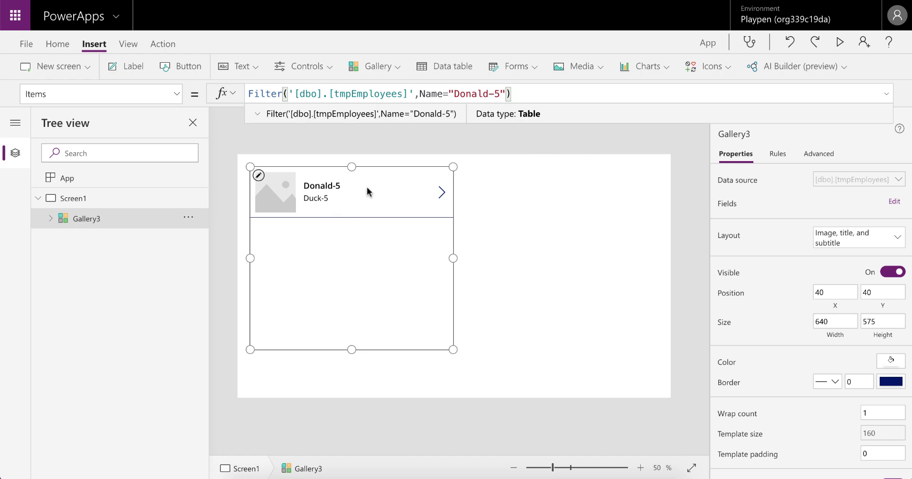
# - Change the name in the gallery's filter to Donald-7, to Donald-9 and finally to Donald-12003
pyautogui.click(500, 93)
pyautogui.press('BackSpace')
pyautogui.write('7')
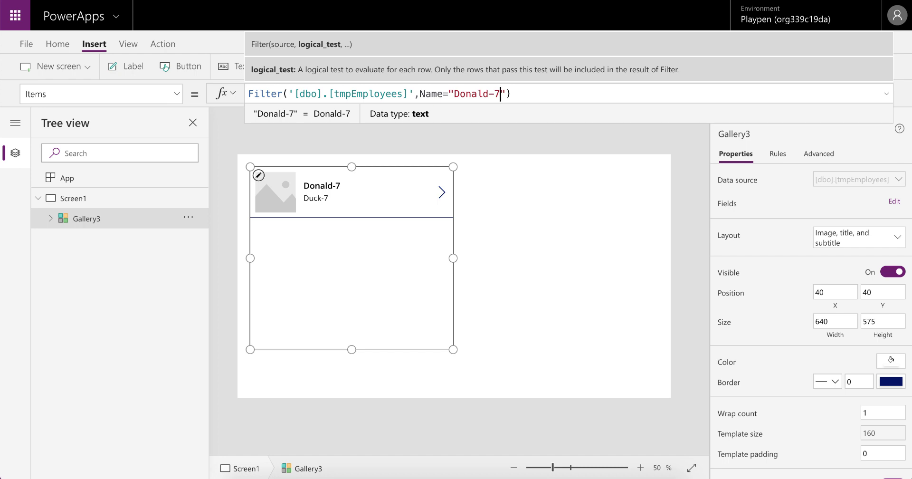
pyautogui.press('BackSpace')
pyautogui.write('9')
pyautogui.press('BackSpace')
pyautogui.write('12003')
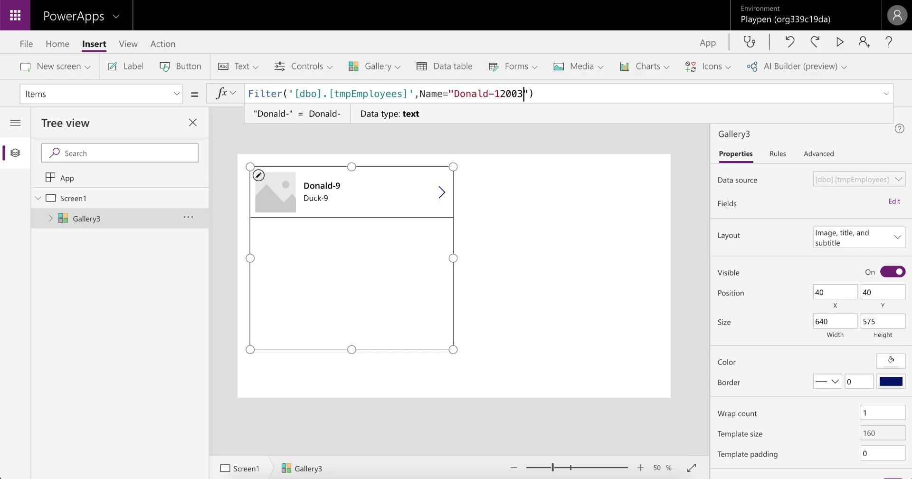
pyautogui.click(525, 93)
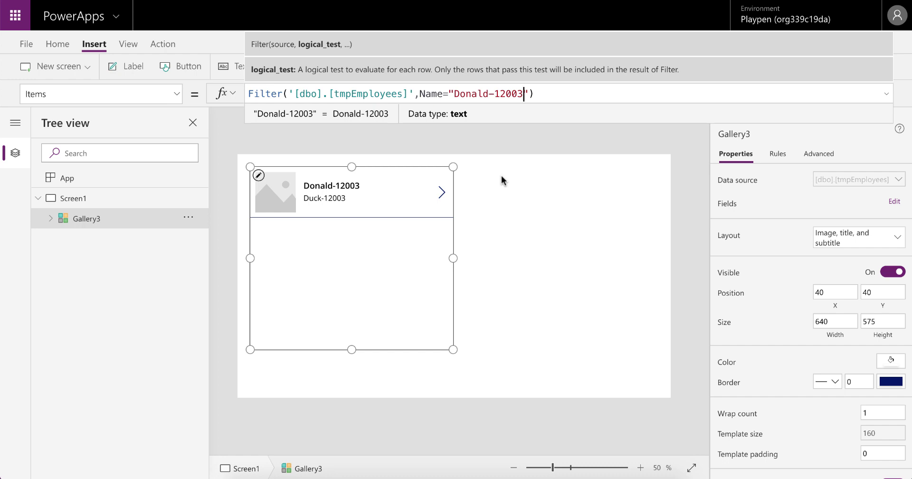
# - Replace the equals comparison in the gallery's filter with the in operator and enclose "Donald-12003" in square brackets as a list
pyautogui.click(448, 94)
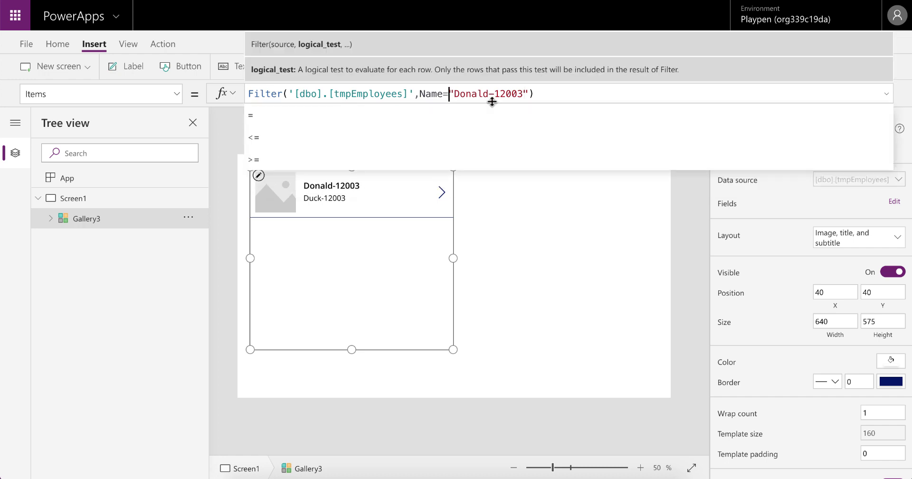
pyautogui.press('BackSpace')
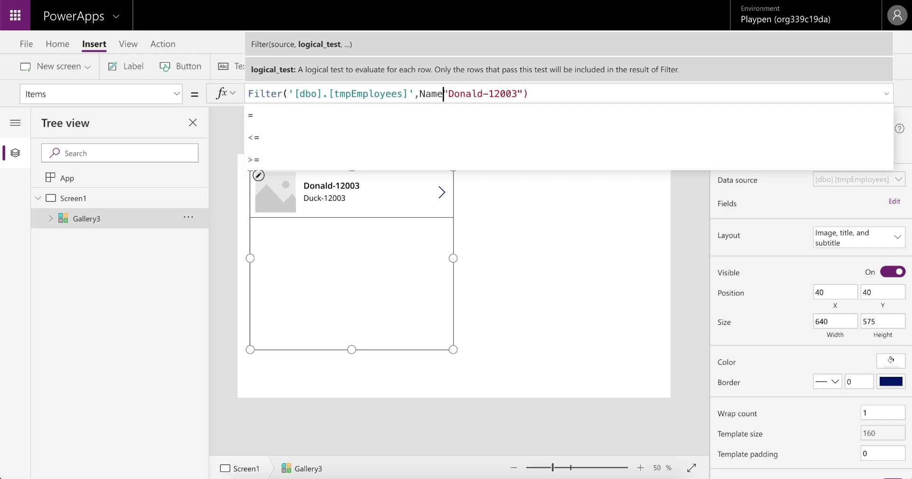
pyautogui.write('in ')
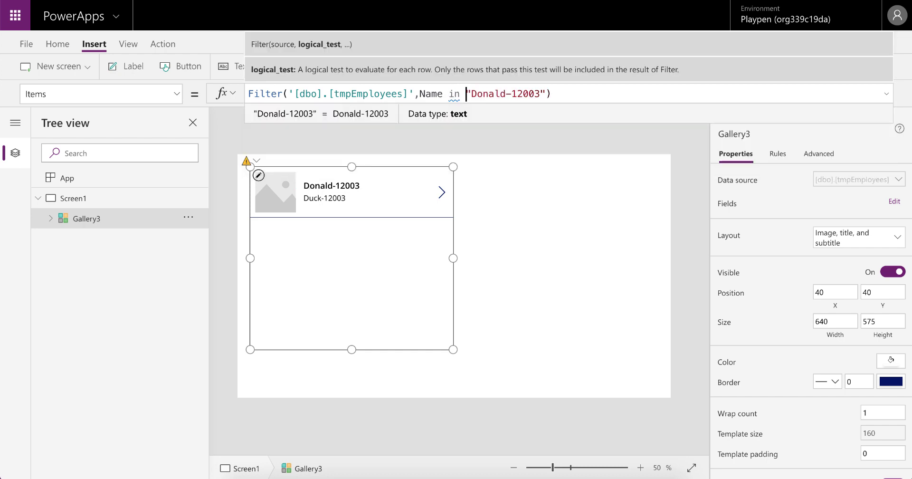
pyautogui.write('[')
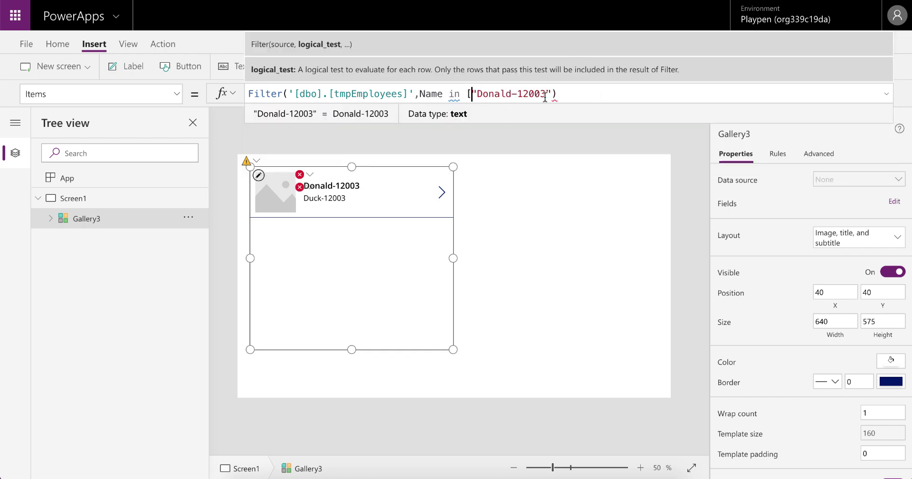
pyautogui.moveTo(549, 92)
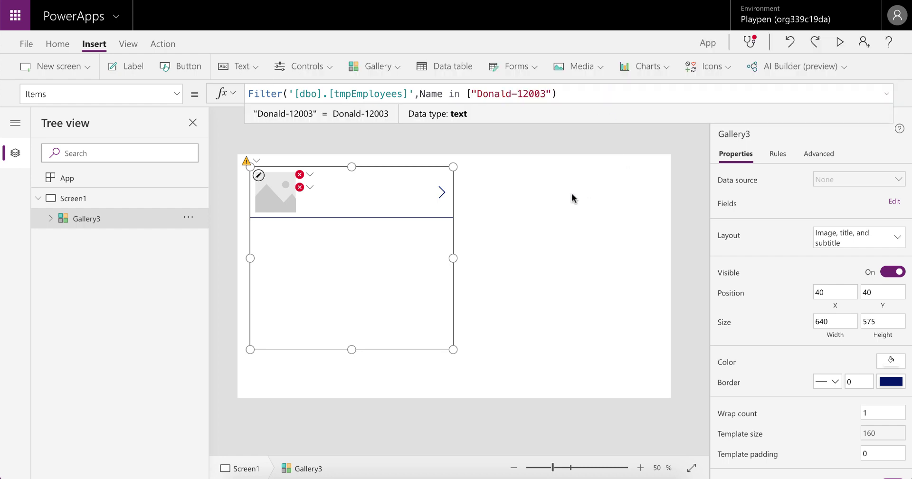
pyautogui.write(']')
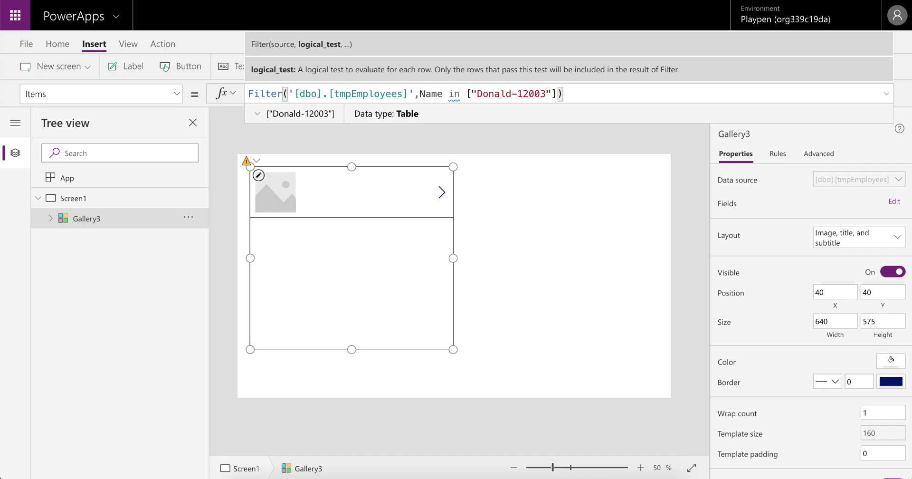
# - Change the name in the filter's list to "Donald-5" and add "Donald-8" as a second name
pyautogui.click(548, 94)
pyautogui.press('BackSpace')
pyautogui.press('BackSpace')
pyautogui.press('BackSpace')
pyautogui.press('BackSpace')
pyautogui.press('BackSpace')
pyautogui.write('5')
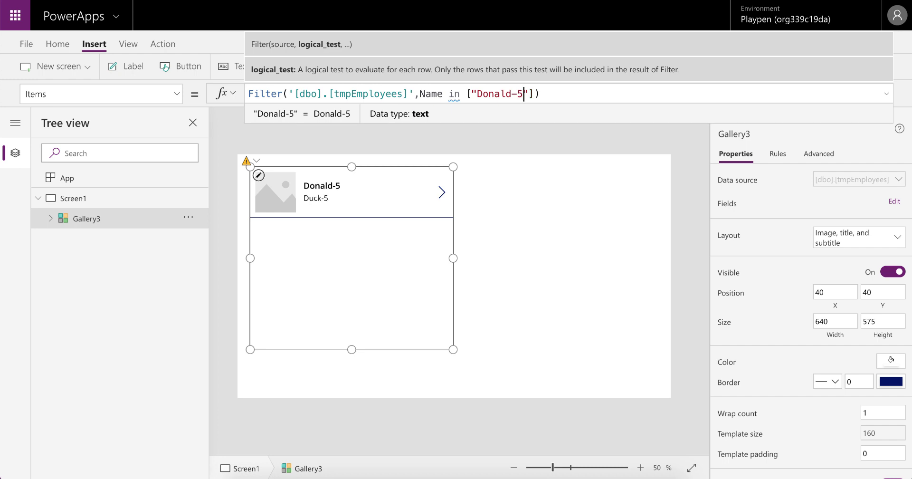
pyautogui.click(531, 94)
pyautogui.write(',"Donald')
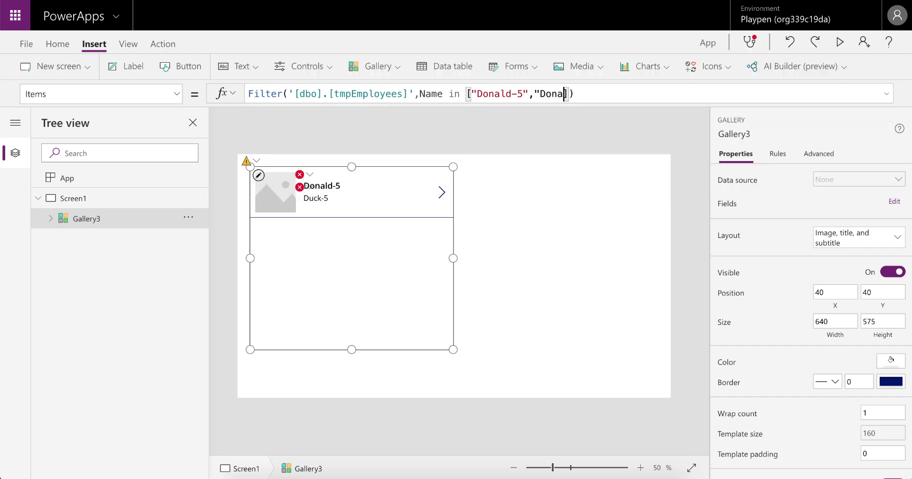
pyautogui.write('-8"')
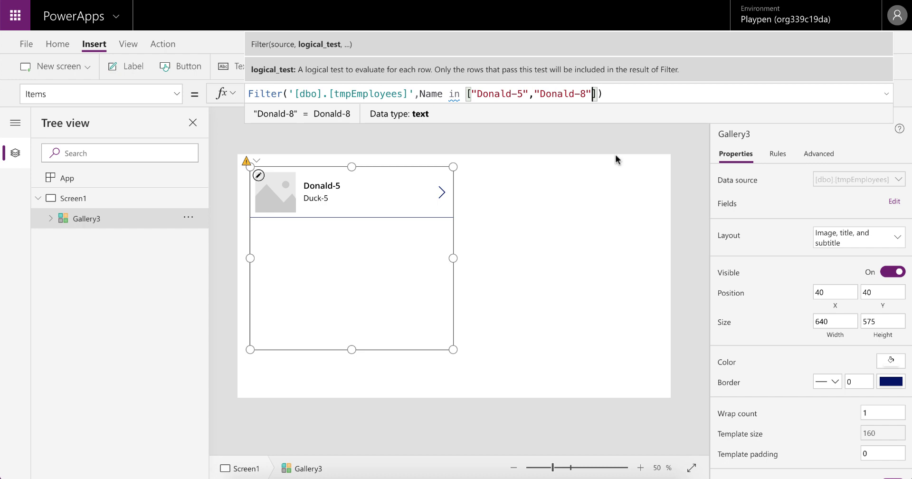
# - Change the second name in the filter's list to Donald-499, to Donald-500 and finally to Donald-501
pyautogui.click(586, 94)
pyautogui.press('BackSpace')
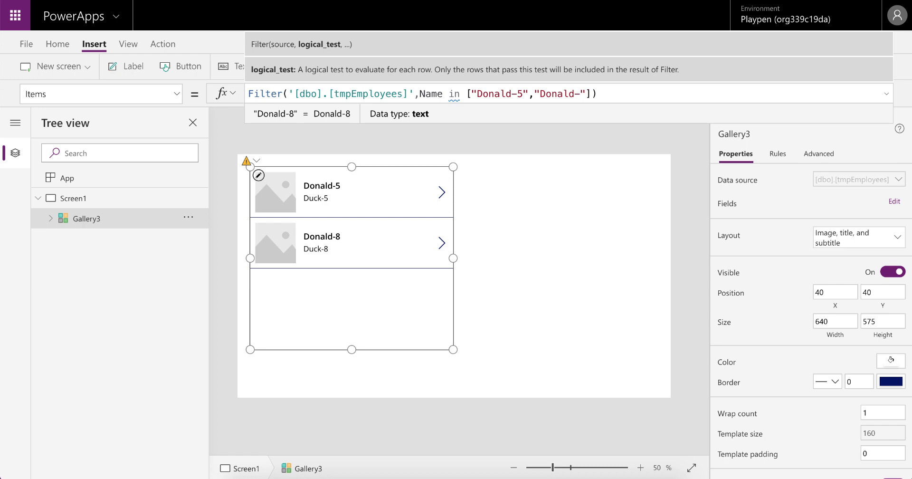
pyautogui.write('499')
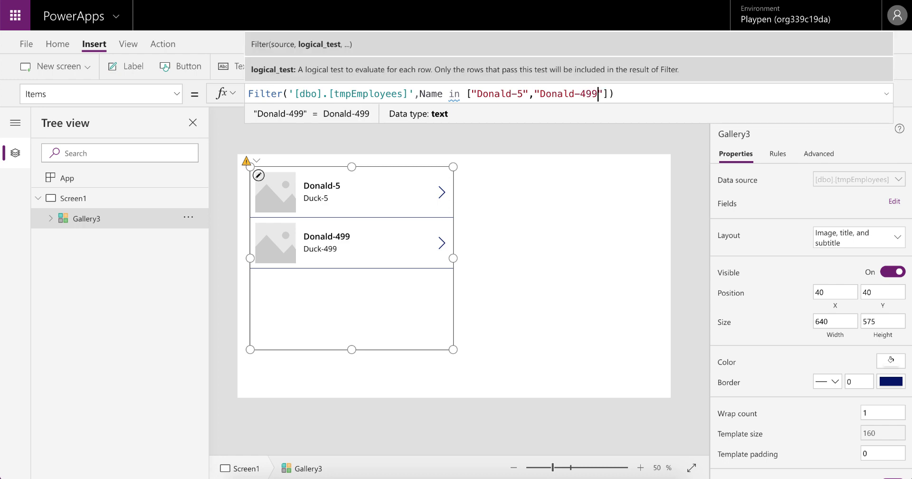
pyautogui.press('BackSpace')
pyautogui.press('BackSpace')
pyautogui.press('BackSpace')
pyautogui.write('500')
pyautogui.press('BackSpace')
pyautogui.write('1')
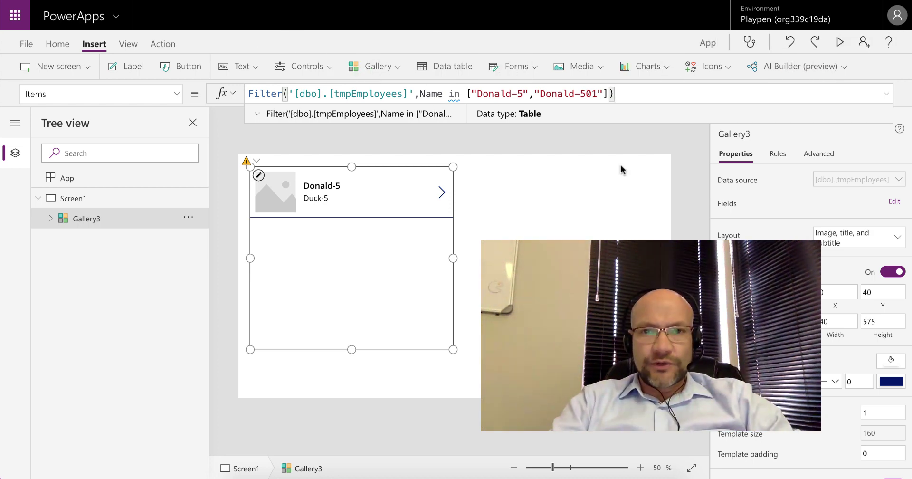
# - Review the gallery's filter formula and the data row limit for non-delegable queries in the app's advanced settings, and return to the app
pyautogui.moveTo(457, 97)
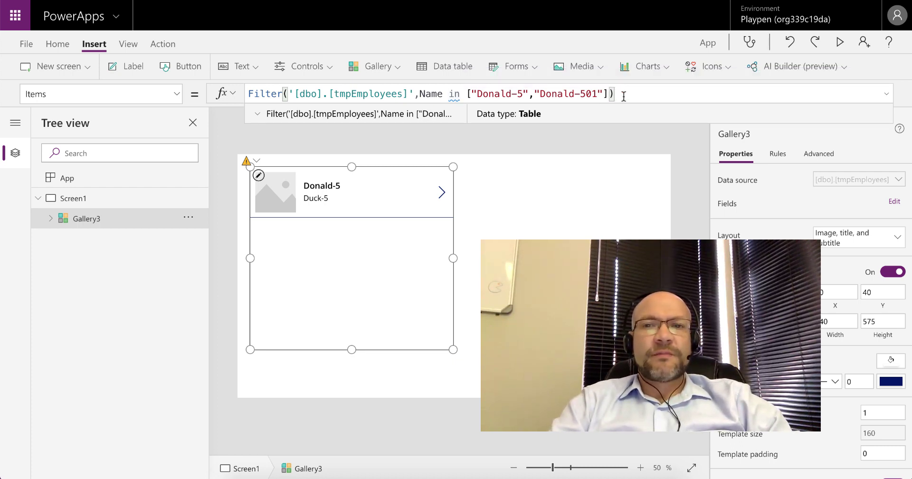
pyautogui.moveTo(623, 94); pyautogui.dragTo(235, 96)
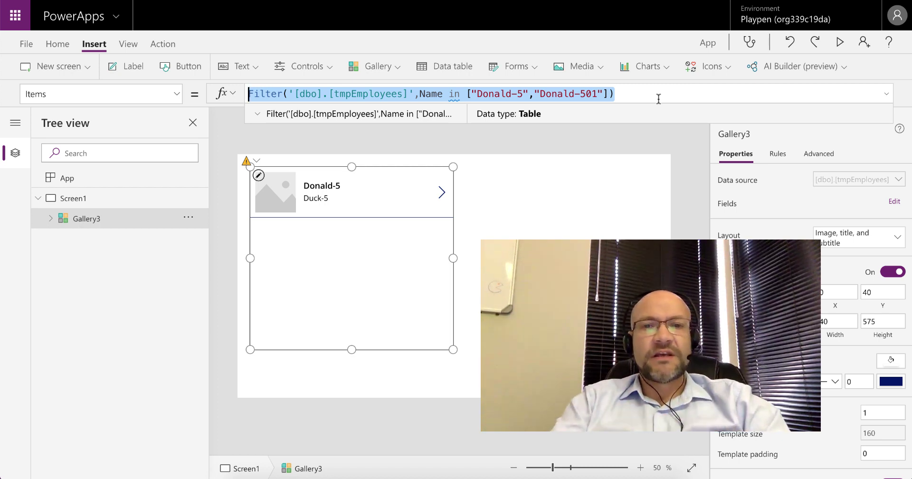
pyautogui.click(461, 94)
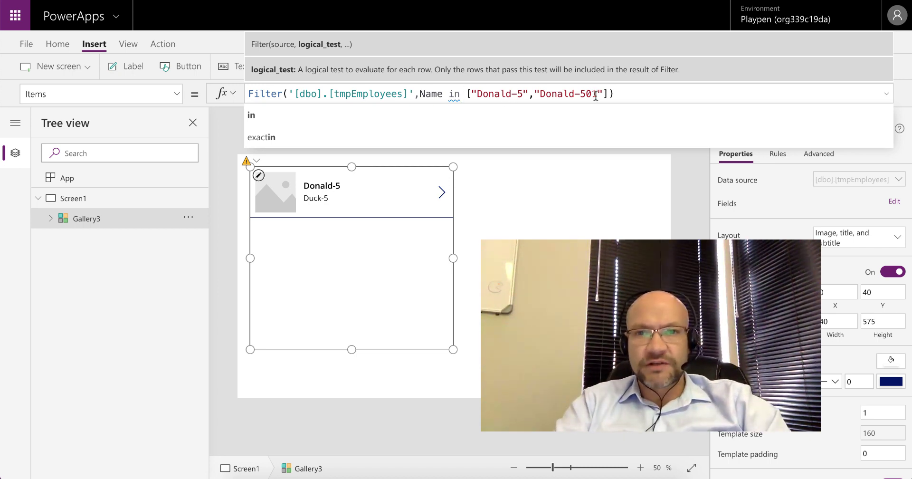
pyautogui.click(26, 44)
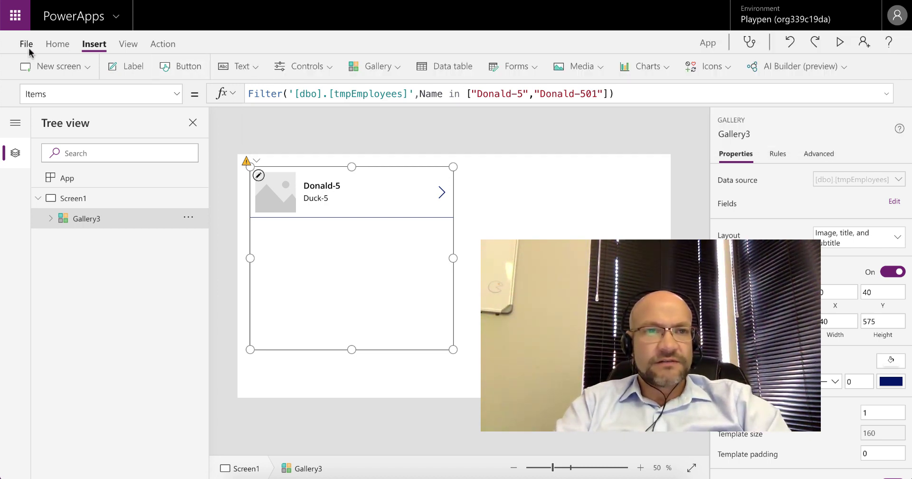
pyautogui.click(192, 199)
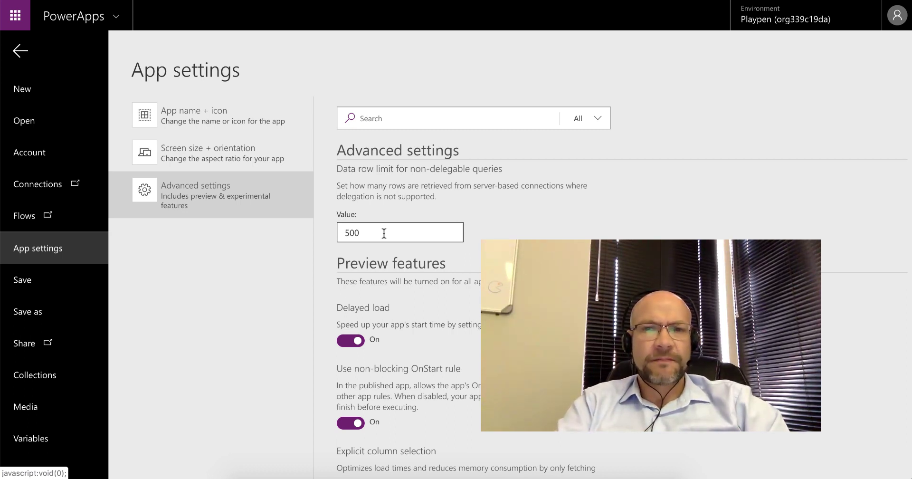
pyautogui.click(26, 52)
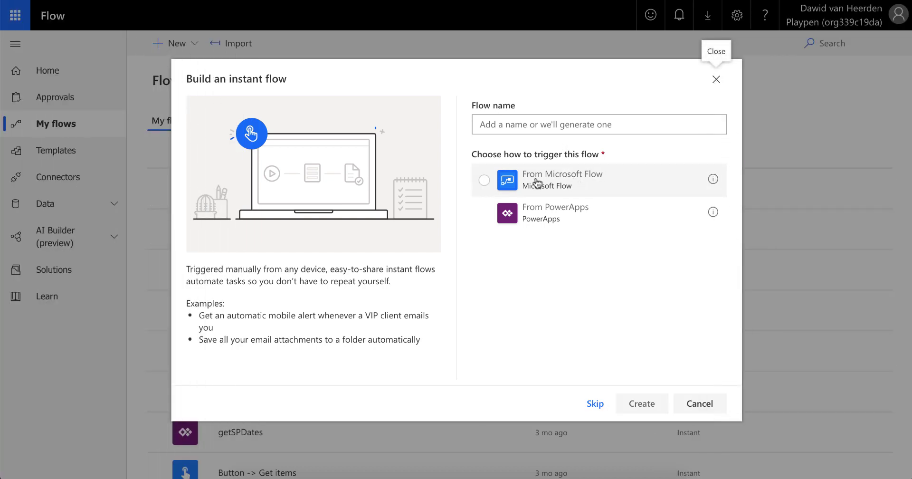
# - Switch to Microsoft Flow and create an instant flow named SQLQuery, triggered from Microsoft Flow
pyautogui.click(549, 185)
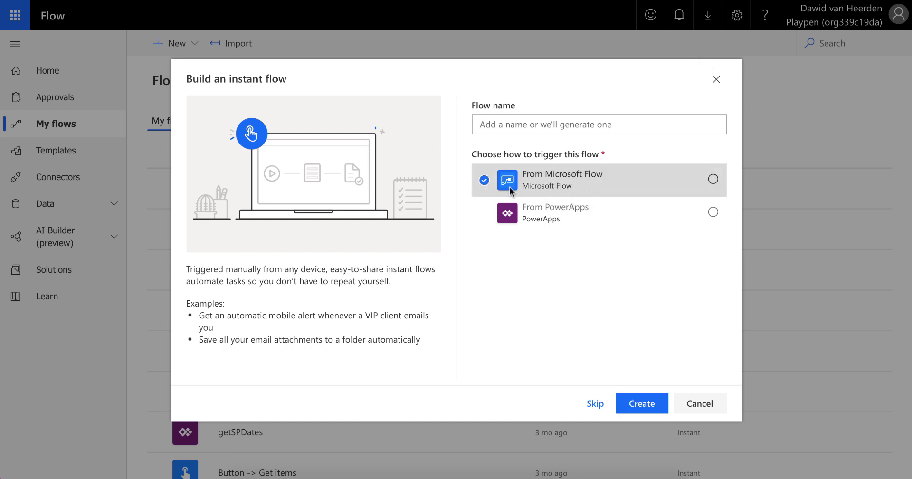
pyautogui.click(566, 126)
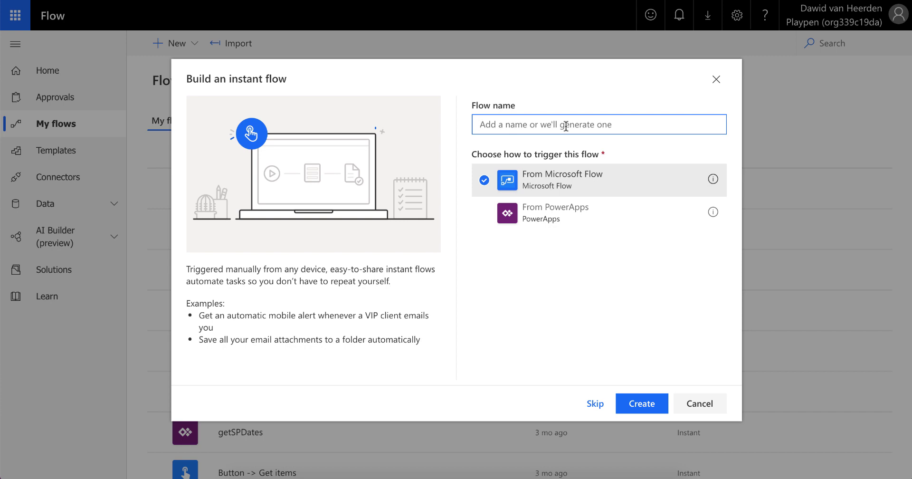
pyautogui.write('SQLQuery')
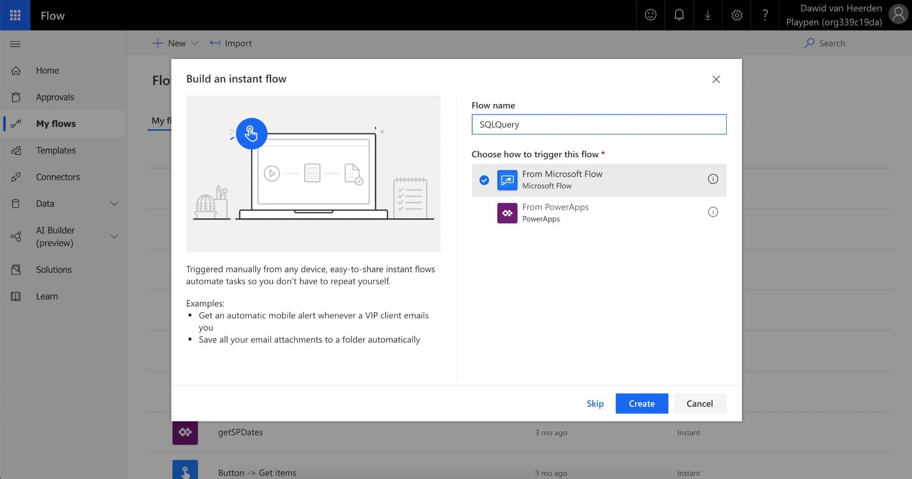
pyautogui.click(644, 403)
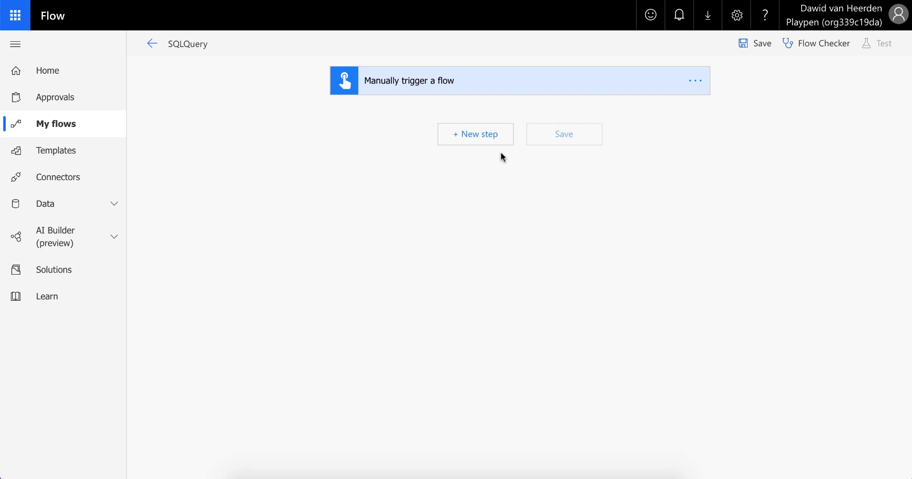
# - Add the SQL Server action Execute a SQL query (V2) after the manual trigger
pyautogui.click(482, 138)
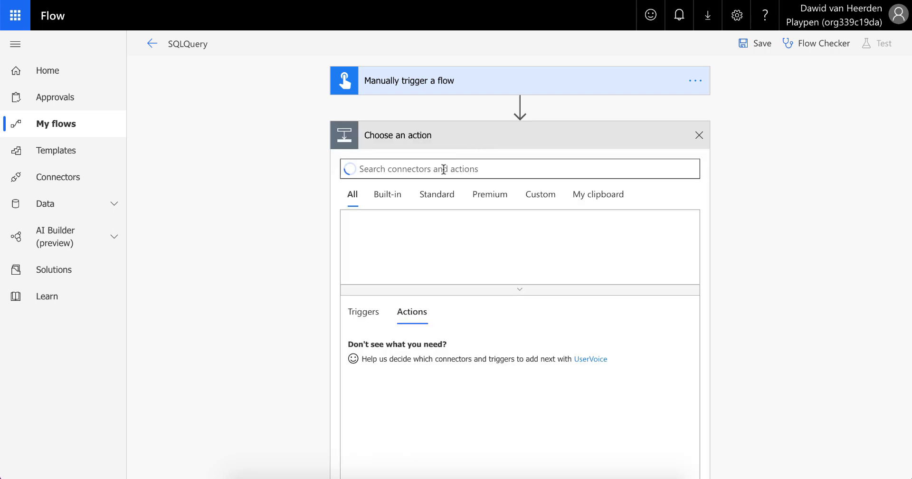
pyautogui.write('sql')
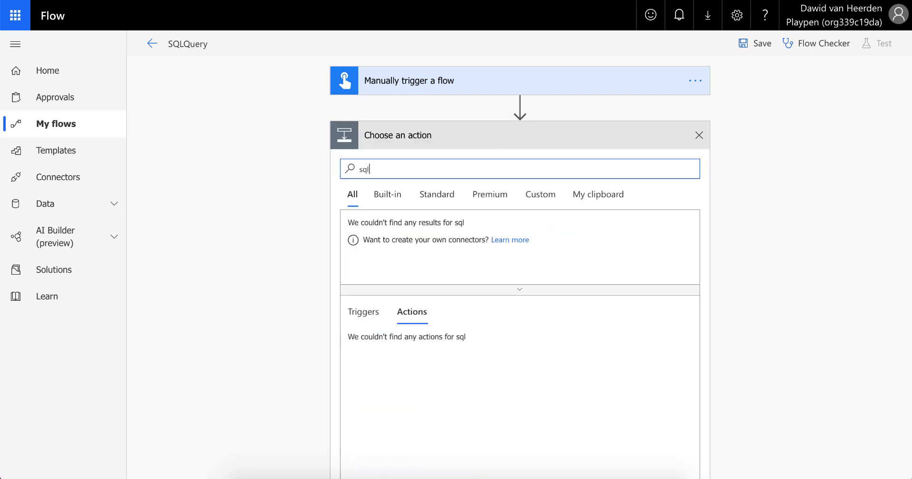
pyautogui.scroll(-2, 755, 280)
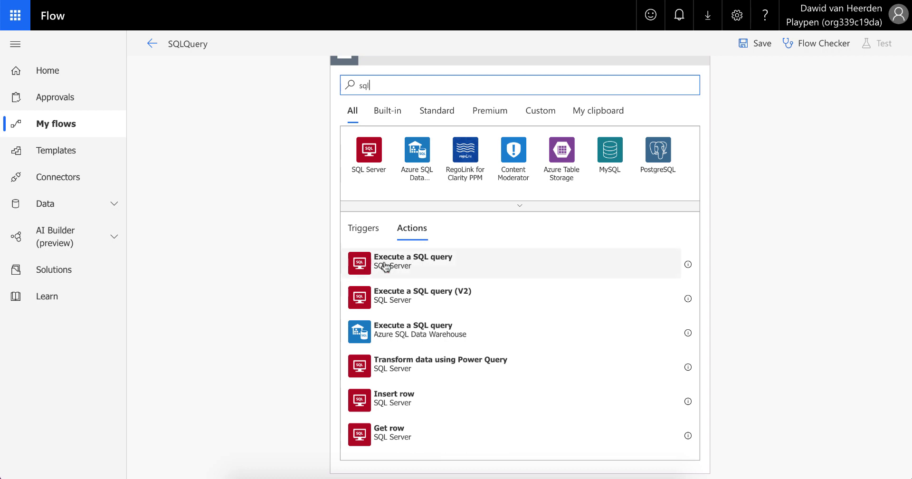
pyautogui.click(432, 303)
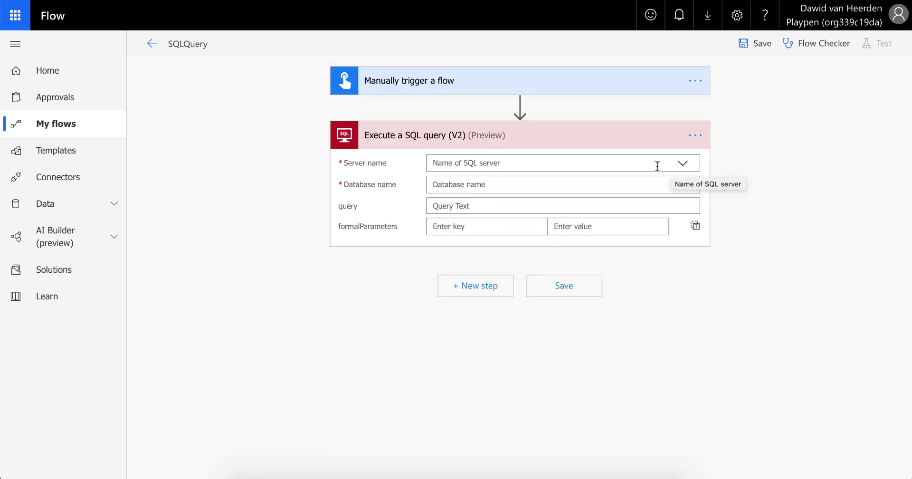
# - Set the query action's server to ukuazusql01.database.windows.net, select its database, and check which connection it uses
pyautogui.click(681, 163)
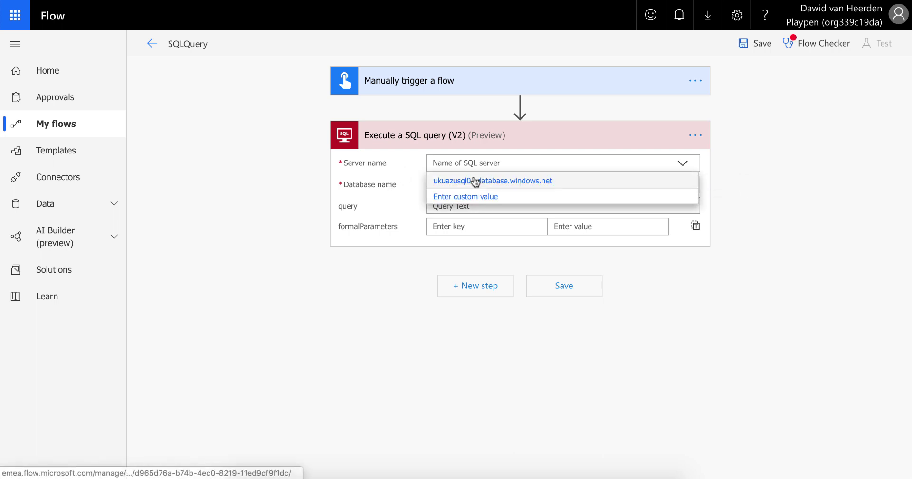
pyautogui.click(499, 184)
pyautogui.click(523, 184)
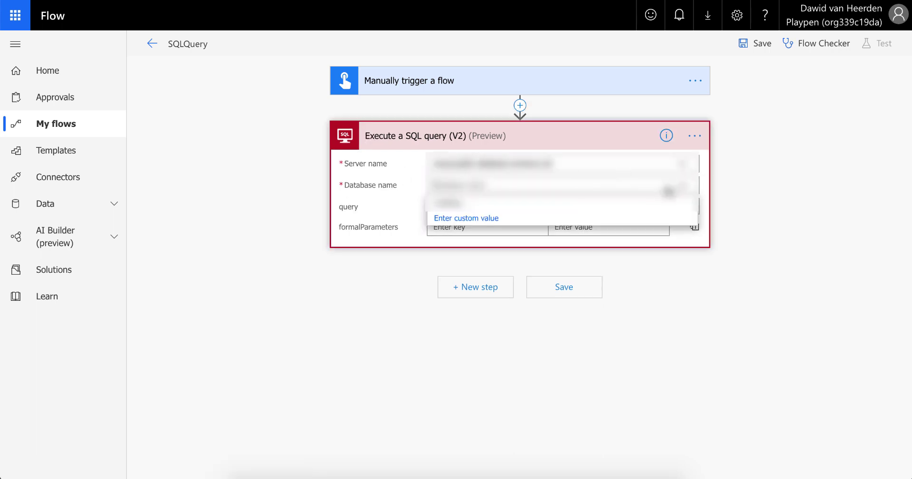
pyautogui.click(685, 189)
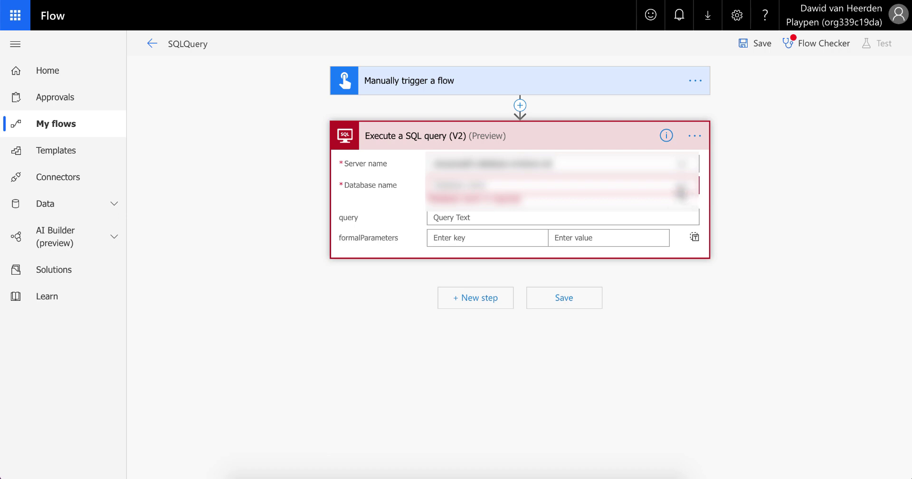
pyautogui.click(680, 185)
pyautogui.click(489, 203)
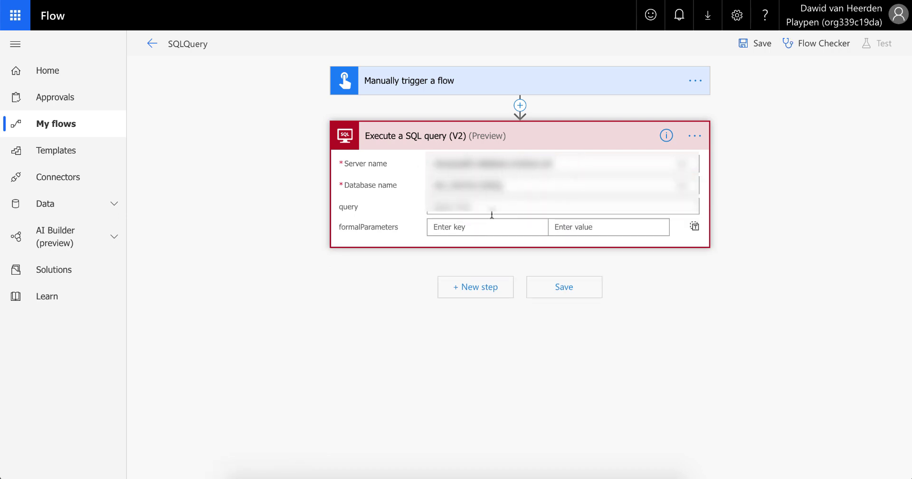
pyautogui.click(699, 133)
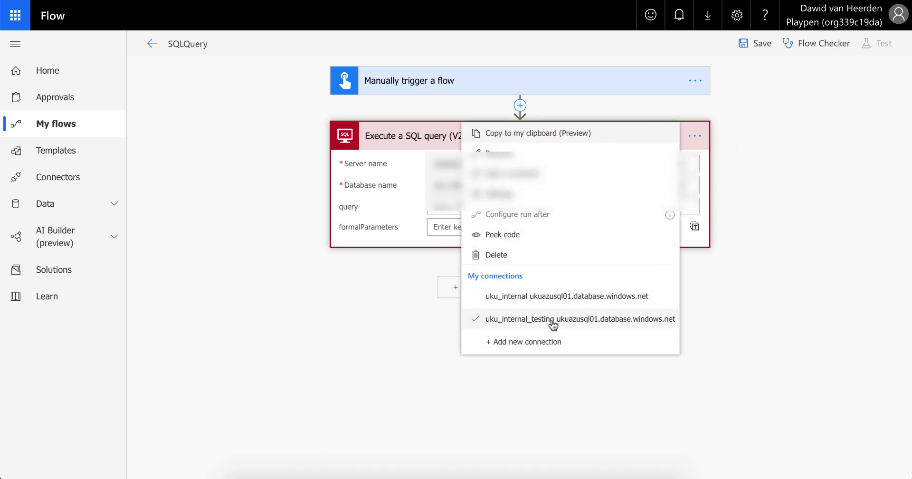
pyautogui.click(698, 139)
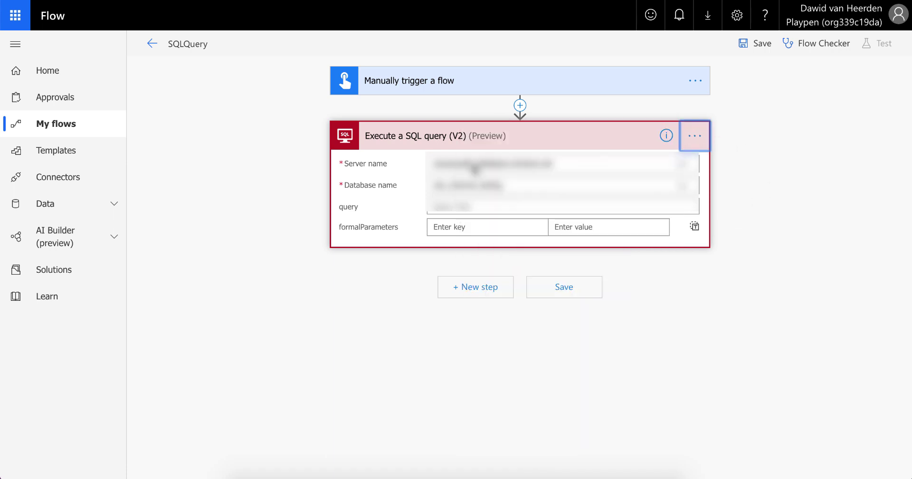
# - Enter the query "SELECT * FROM tmpEmployees" in the SQL action and save the flow
pyautogui.click(481, 210)
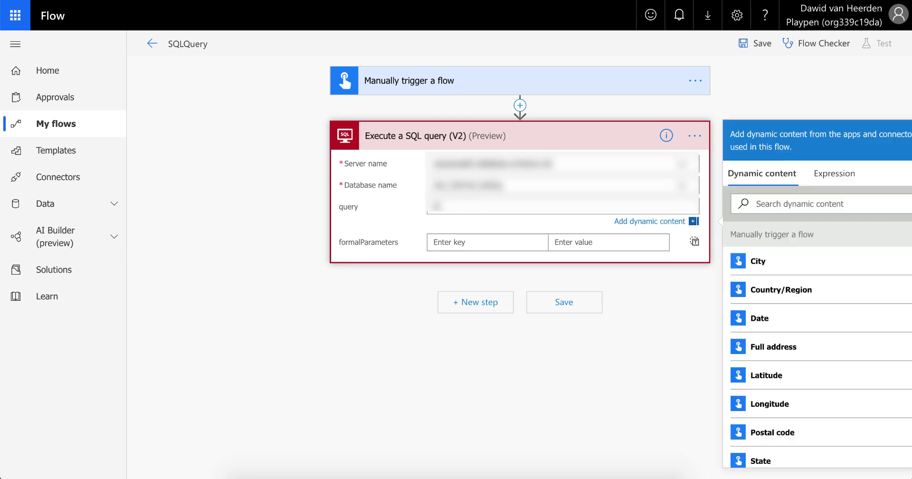
pyautogui.write('SELECT * ')
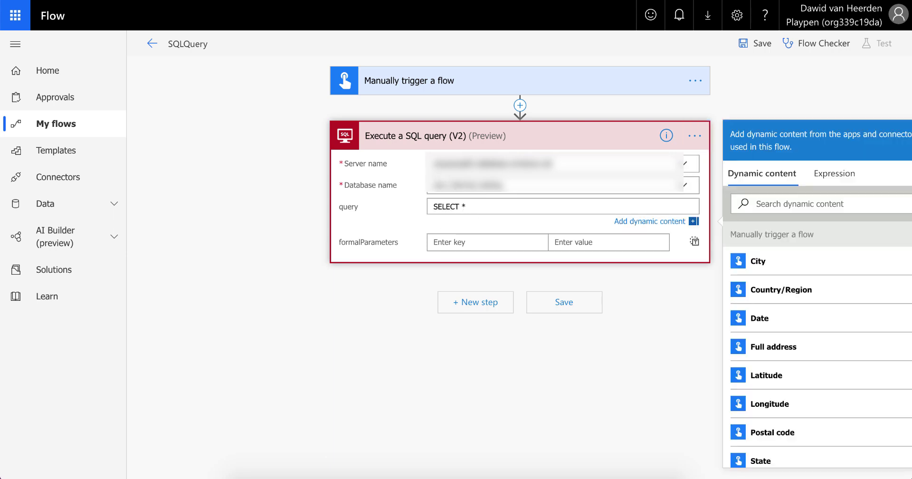
pyautogui.write('FROM tmpEmployees')
pyautogui.click(759, 43)
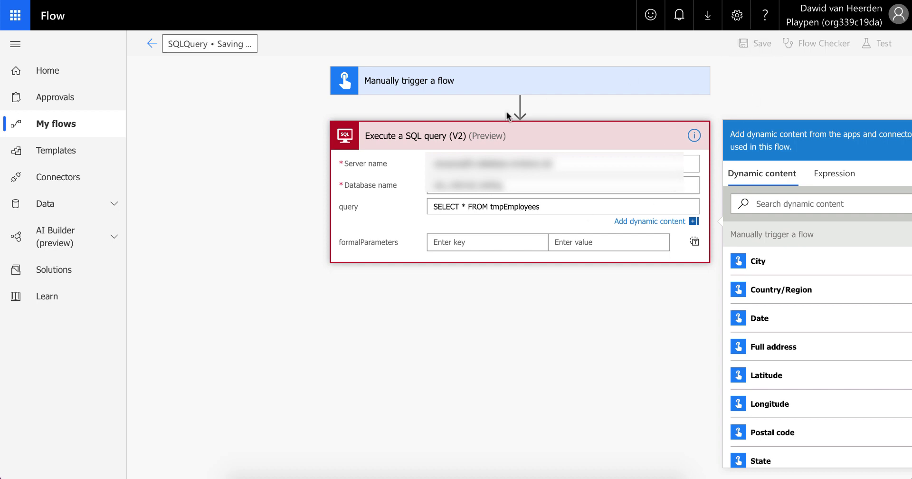
# - Test the flow by performing the trigger action manually, choosing the SQL Server connection and running it
pyautogui.click(884, 45)
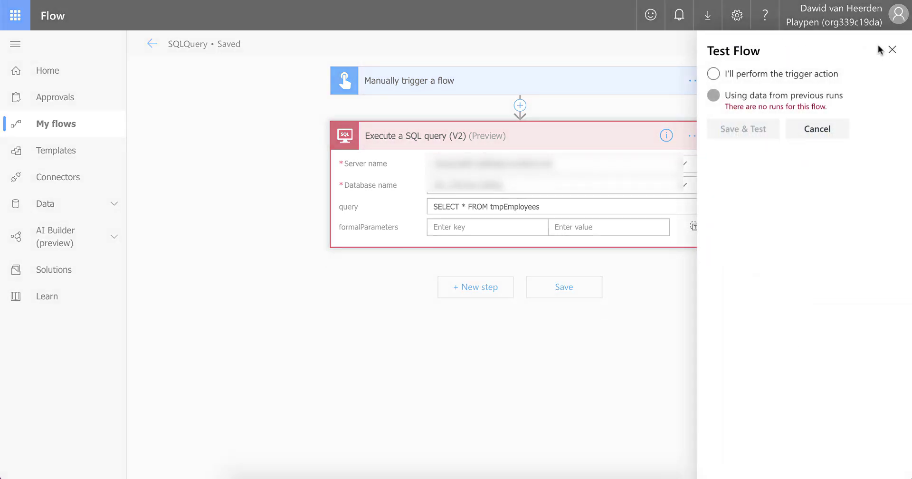
pyautogui.click(746, 80)
pyautogui.click(753, 131)
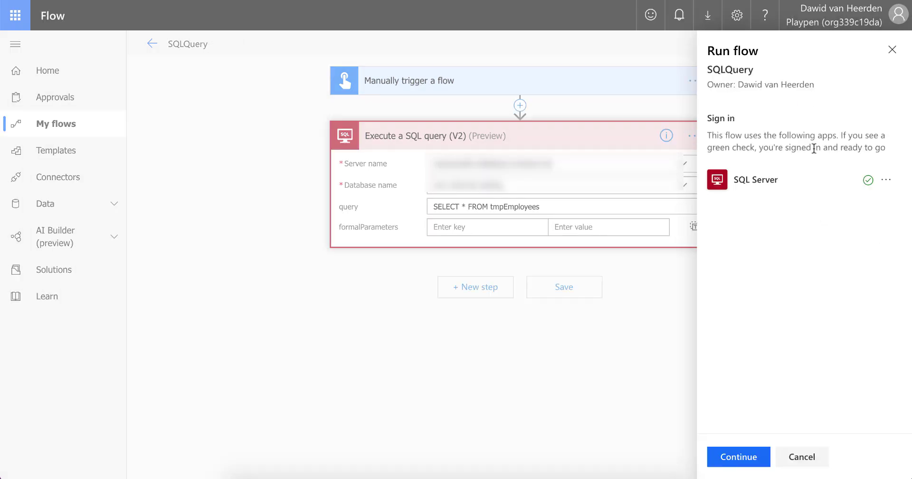
pyautogui.click(885, 179)
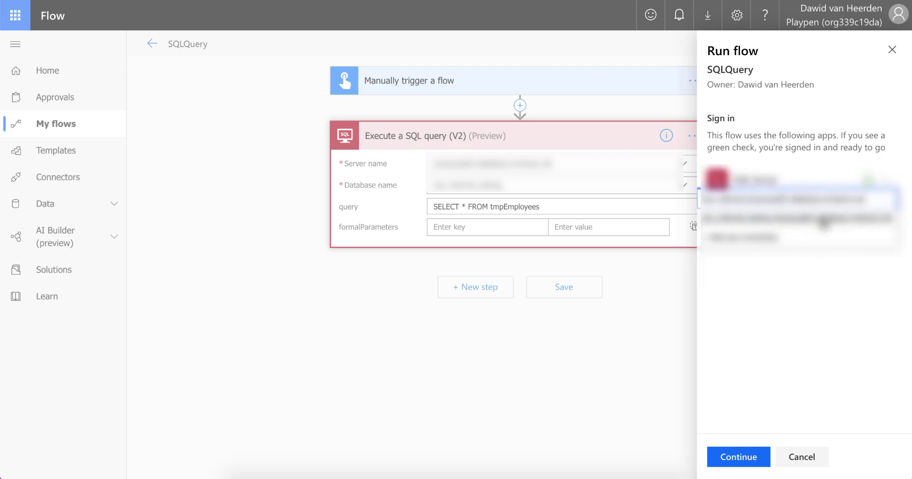
pyautogui.click(821, 219)
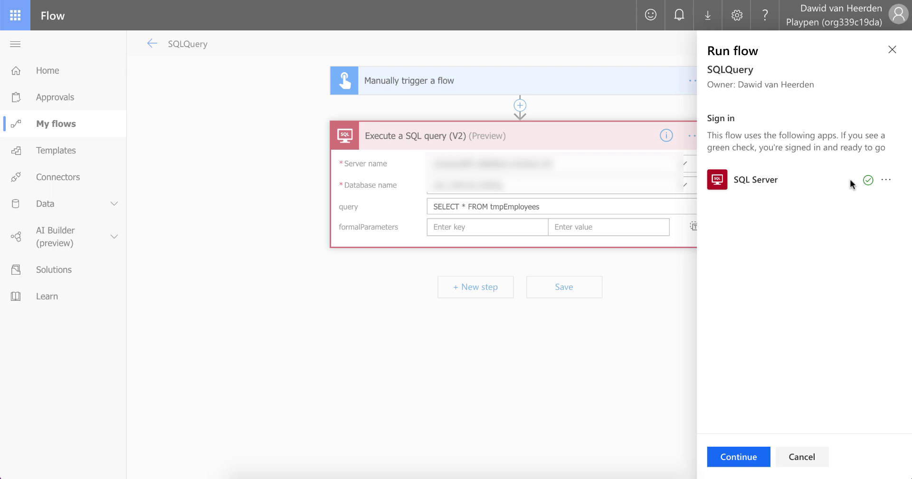
pyautogui.click(735, 455)
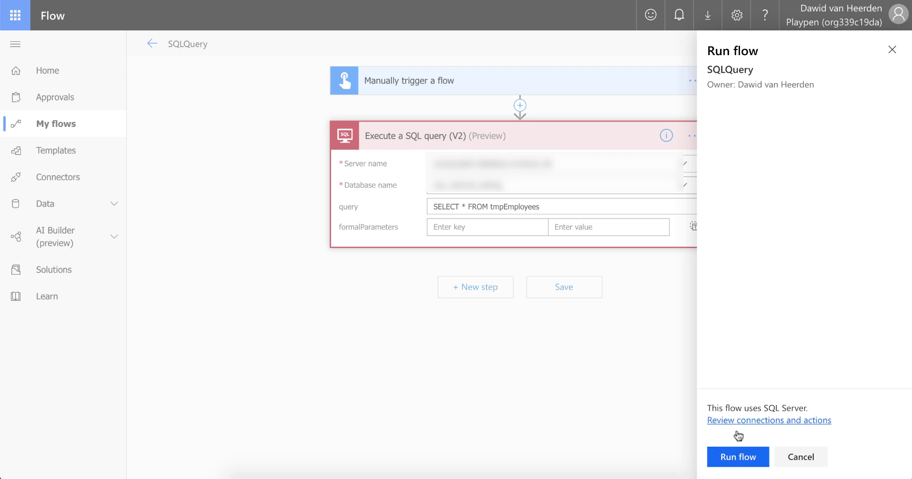
pyautogui.click(731, 459)
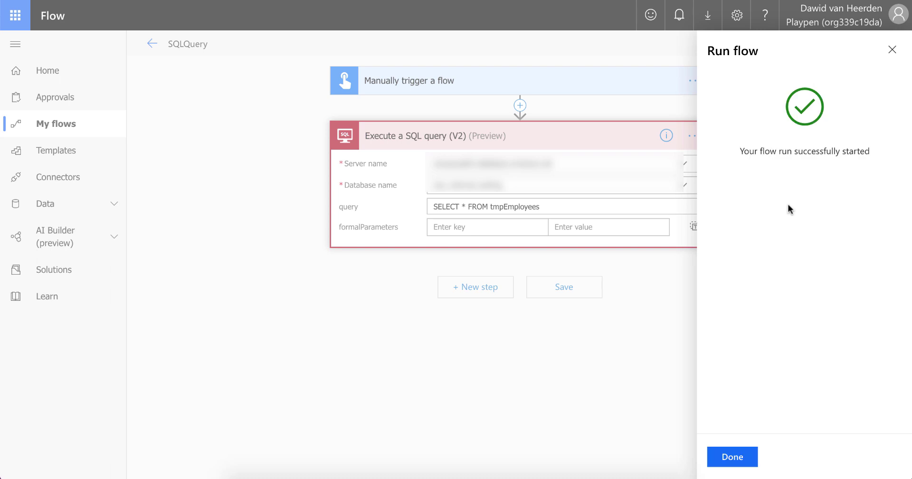
pyautogui.click(732, 457)
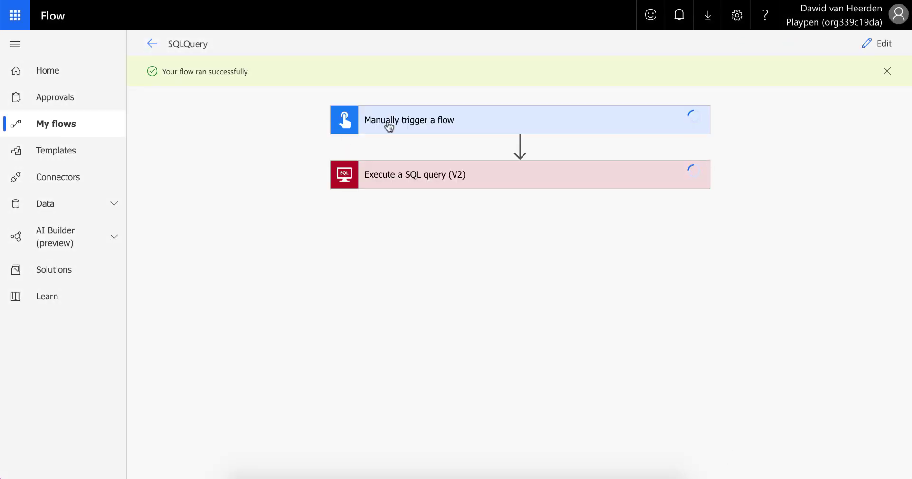
# - Open the downloadable output of the Execute a SQL query (V2) run and look through the returned records
pyautogui.click(443, 182)
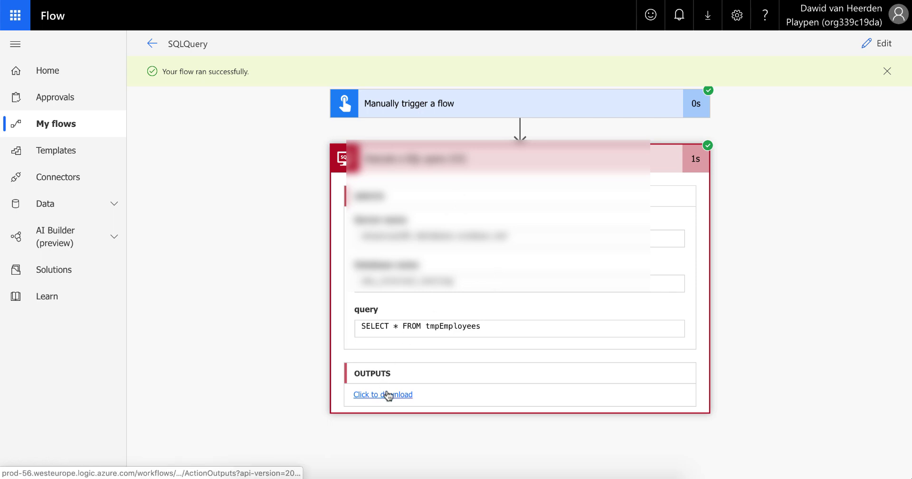
pyautogui.click(387, 395)
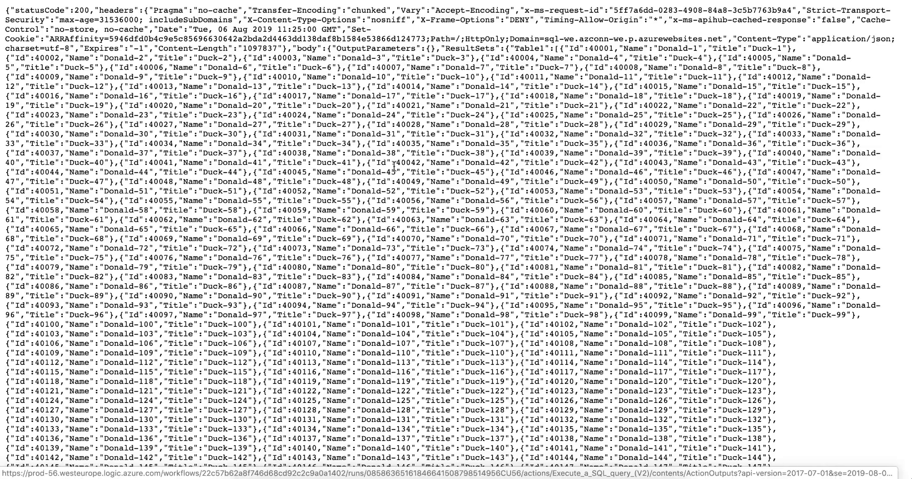
pyautogui.scroll(-20, 394, 166)
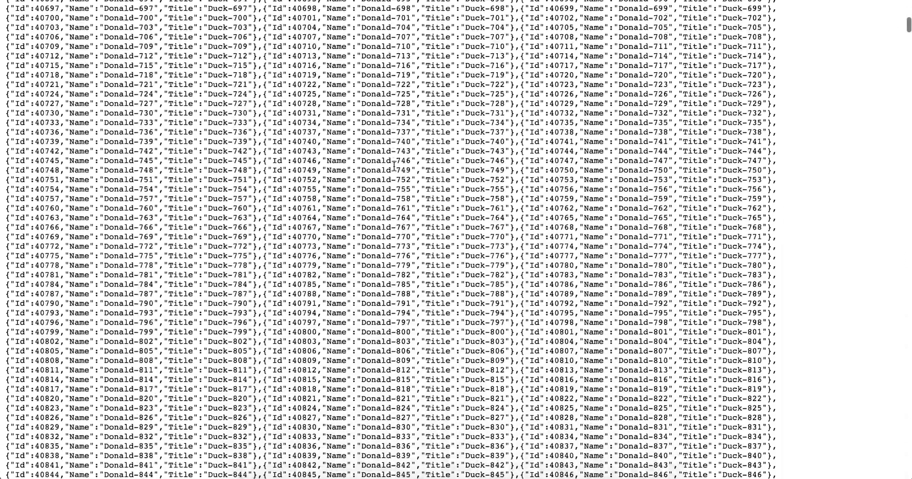
pyautogui.scroll(-20, 393, 166)
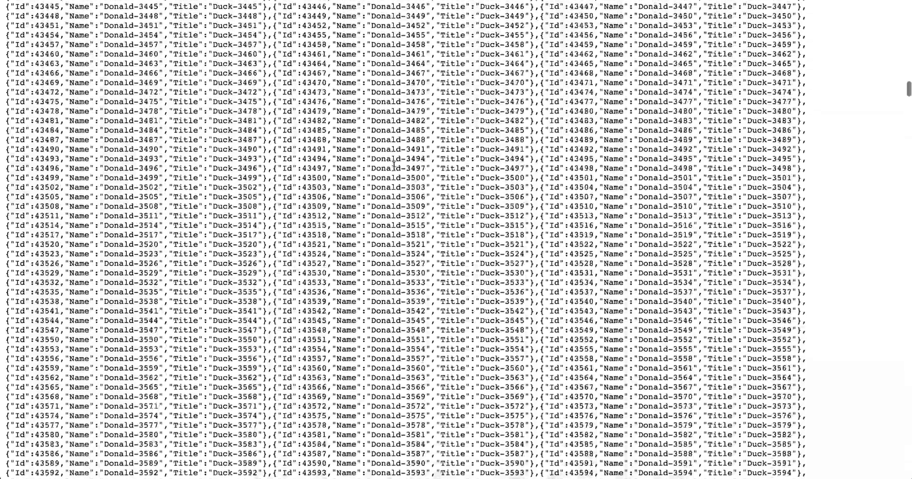
pyautogui.scroll(-20, 393, 165)
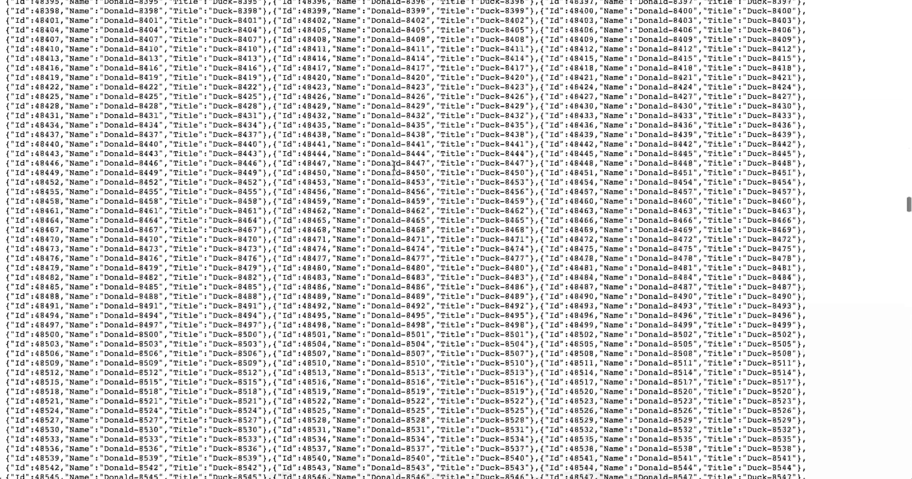
pyautogui.scroll(-20, 394, 167)
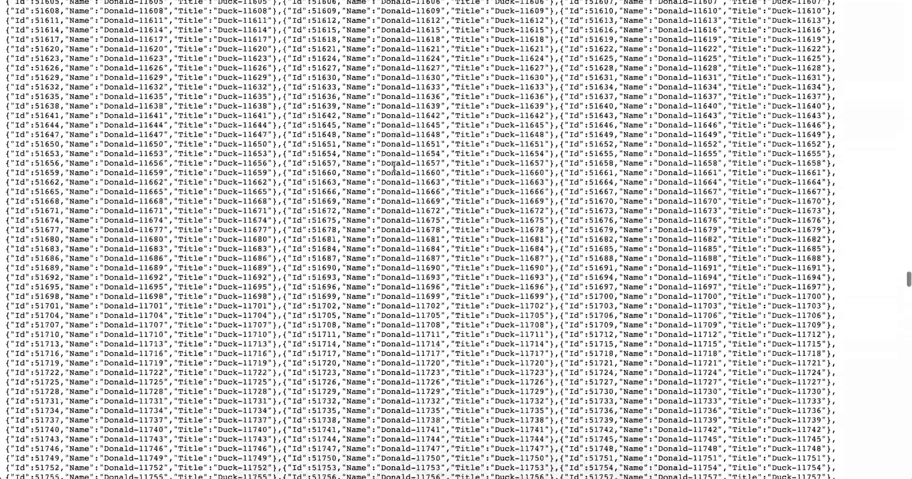
pyautogui.scroll(-20, 394, 167)
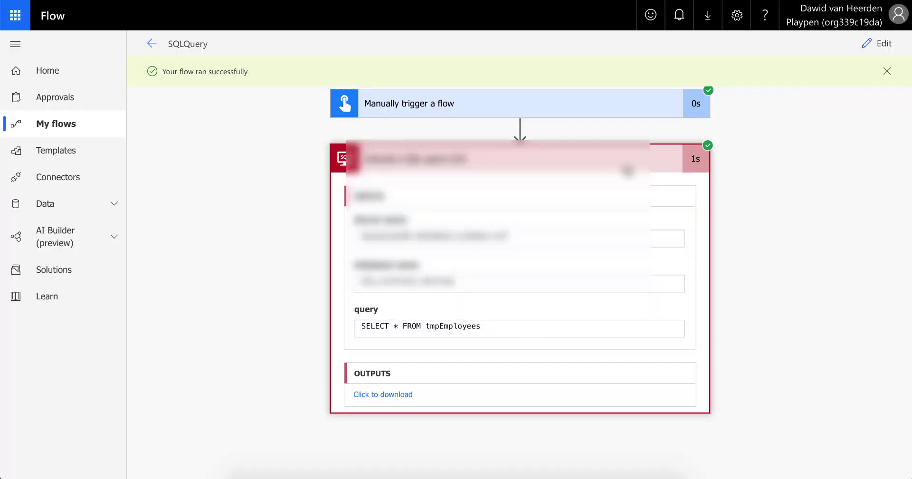
# - Return the flow to editing and replace the asterisk in the SQL query with the columns [Id],[Name],[Title]
pyautogui.click(878, 43)
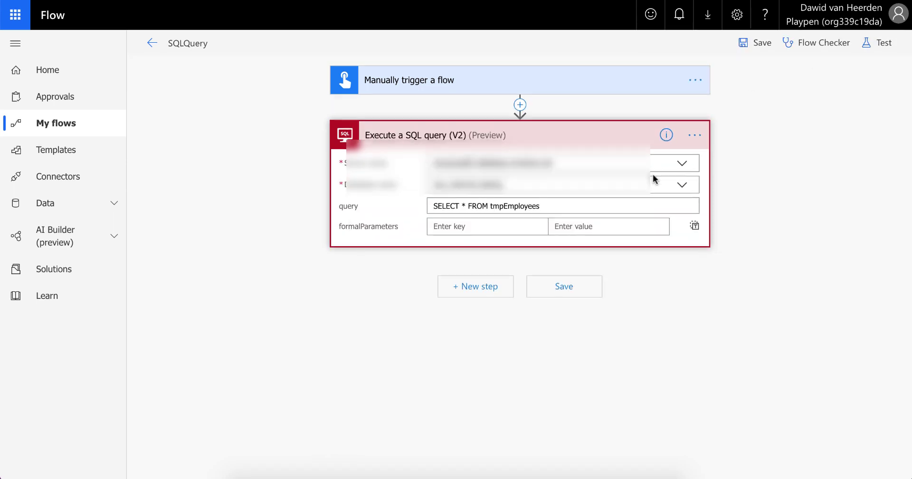
pyautogui.click(599, 201)
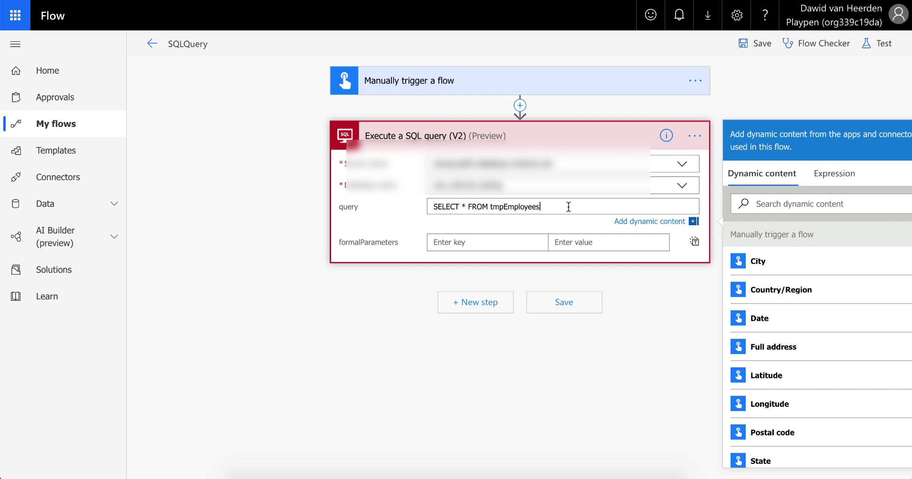
pyautogui.press('Return')
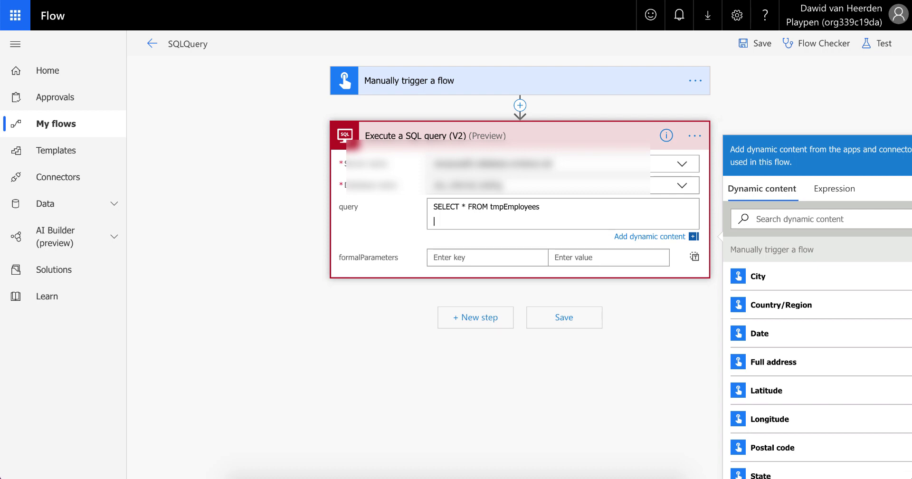
pyautogui.doubleClick(463, 207)
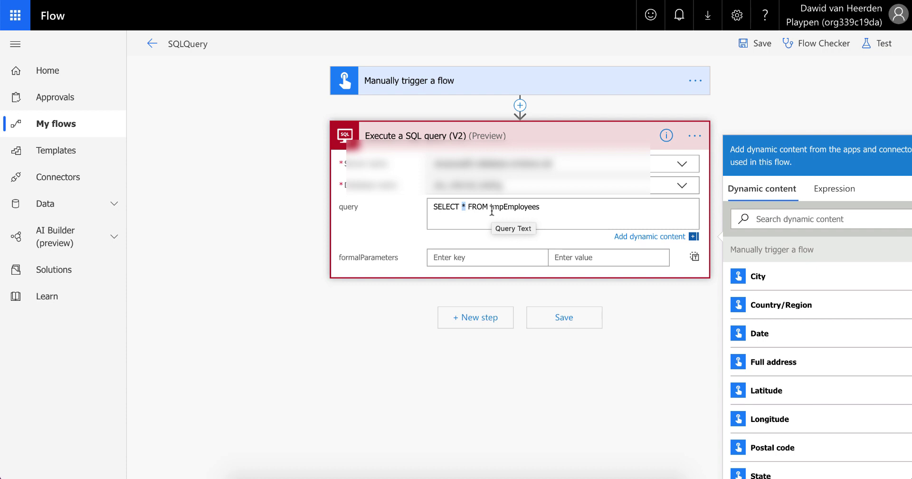
pyautogui.write('[Id')
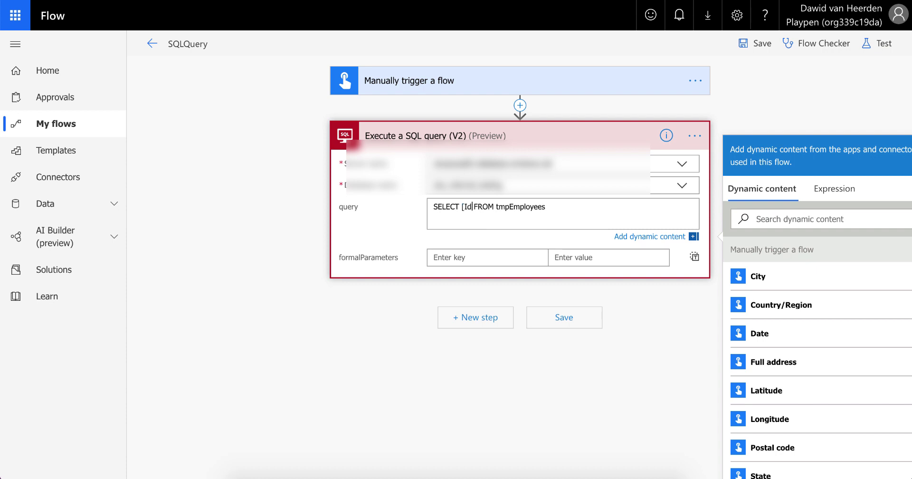
pyautogui.write(']')
pyautogui.write(',')
pyautogui.write('[Name')
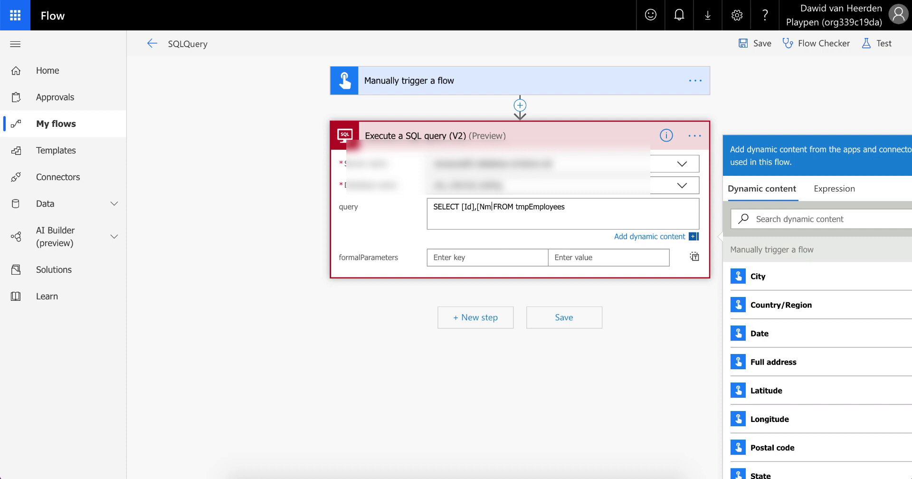
pyautogui.write('],')
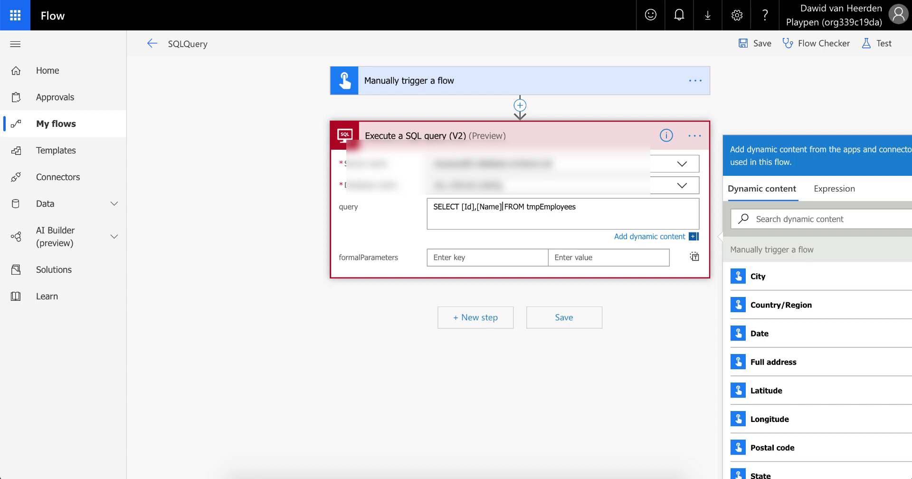
pyautogui.write('[Title]')
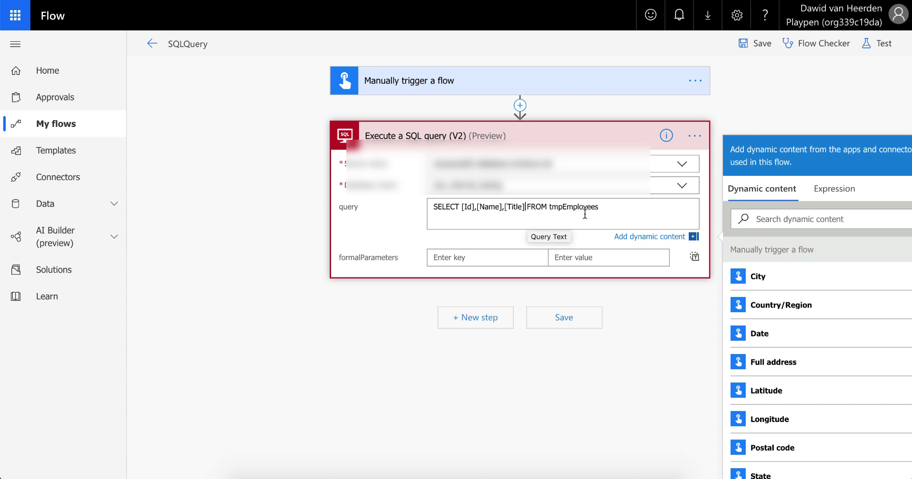
# - Put the FROM clause of the SQL query on its own line and add the line "WHERE [Name] in ('Donald-5','Donald-10')"
pyautogui.press('Return')
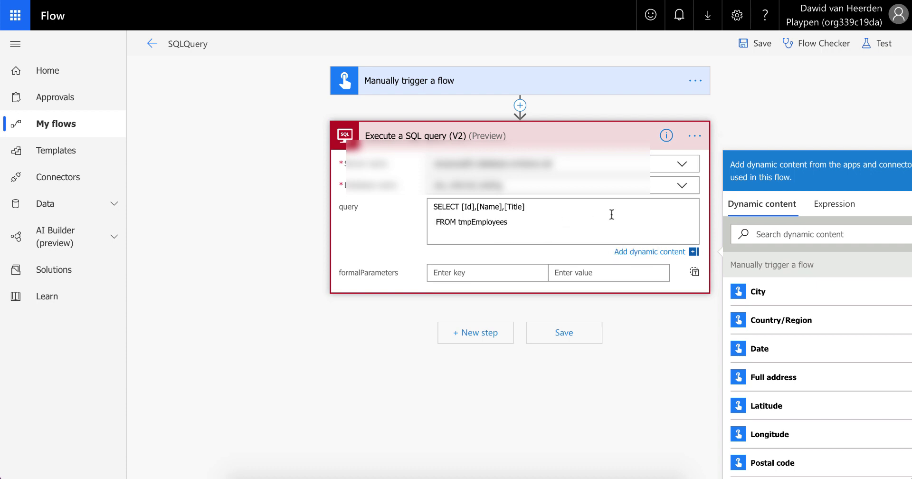
pyautogui.click(525, 223)
pyautogui.press('Return')
pyautogui.write('WHERE')
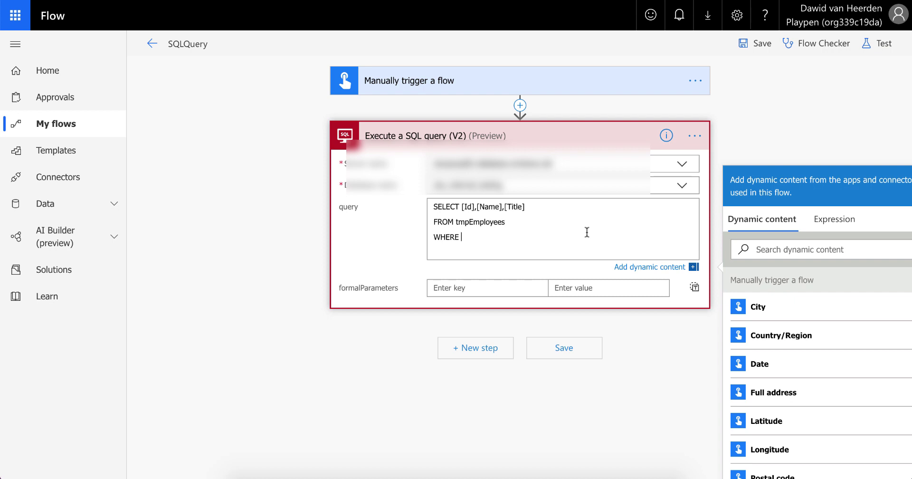
pyautogui.write("[Name] in ('Donald-5','Donald")
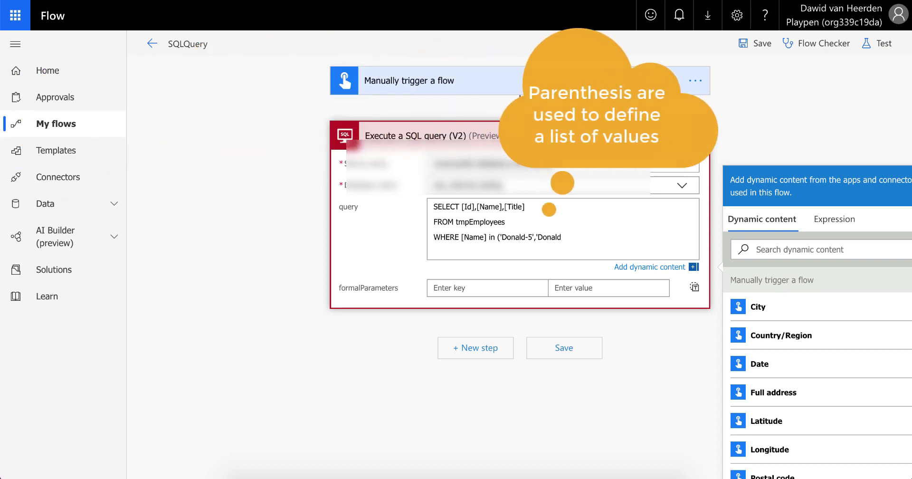
pyautogui.write('-')
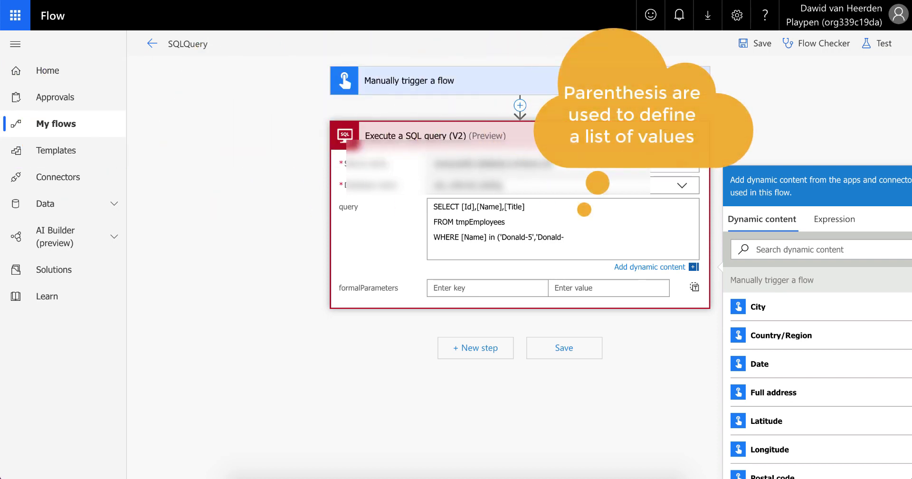
pyautogui.write("10')")
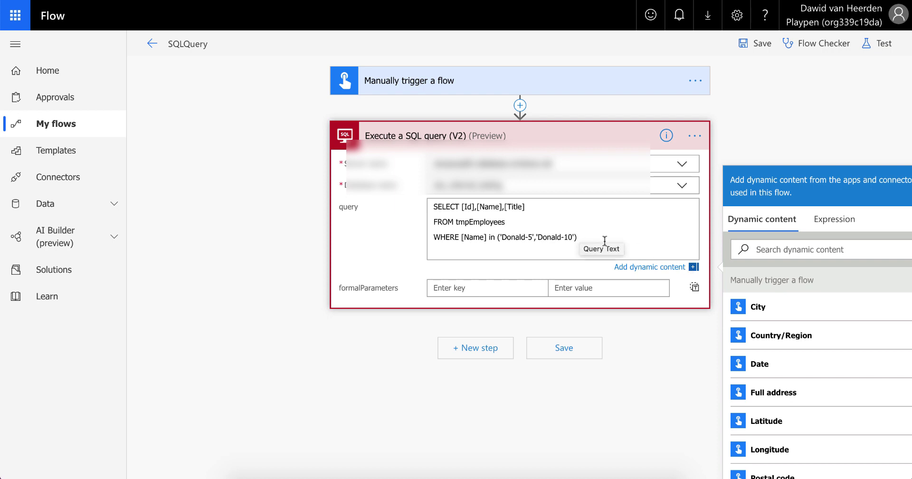
# - Save the flow and test it by performing the trigger action manually, running it through to completion
pyautogui.click(757, 44)
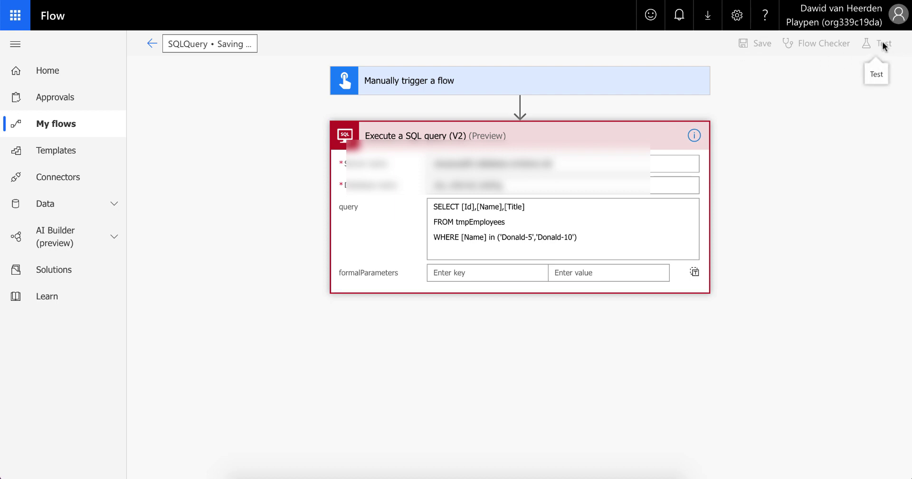
pyautogui.click(886, 44)
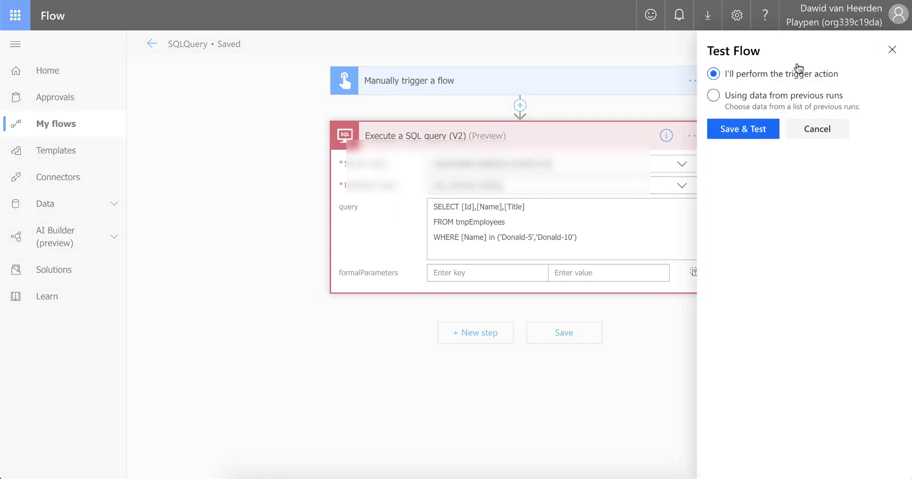
pyautogui.click(743, 127)
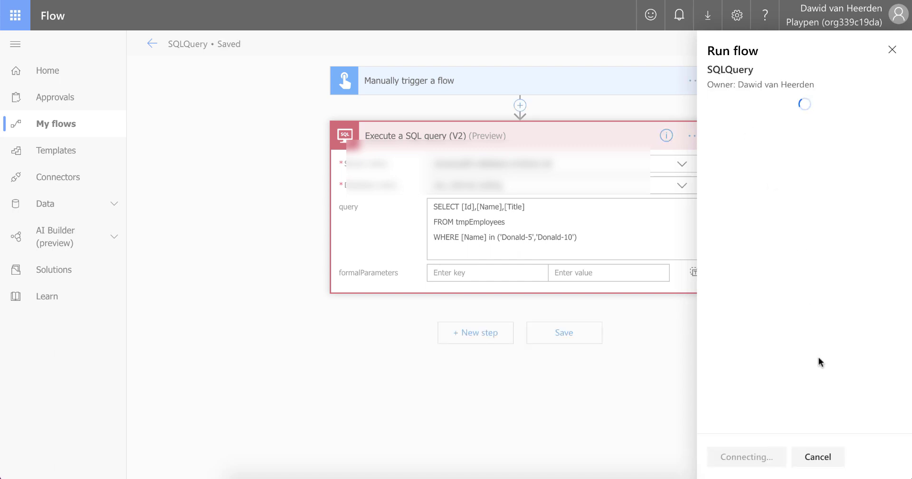
pyautogui.click(752, 457)
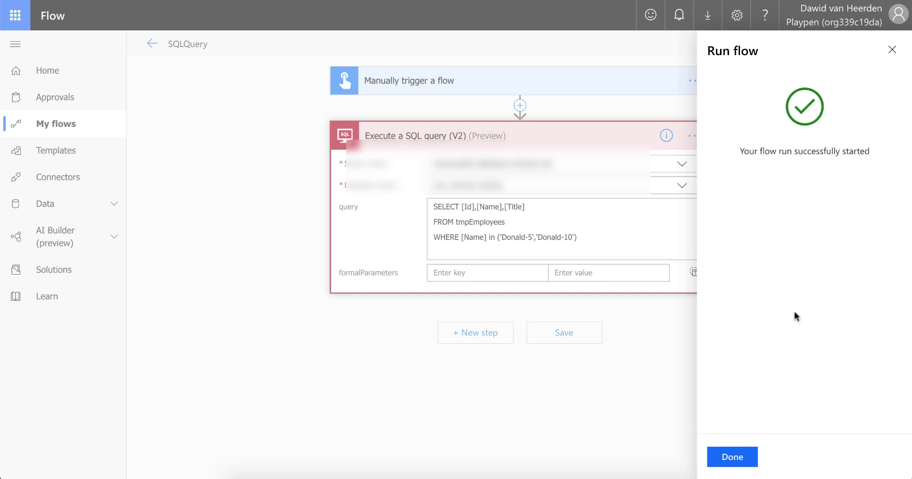
pyautogui.click(732, 456)
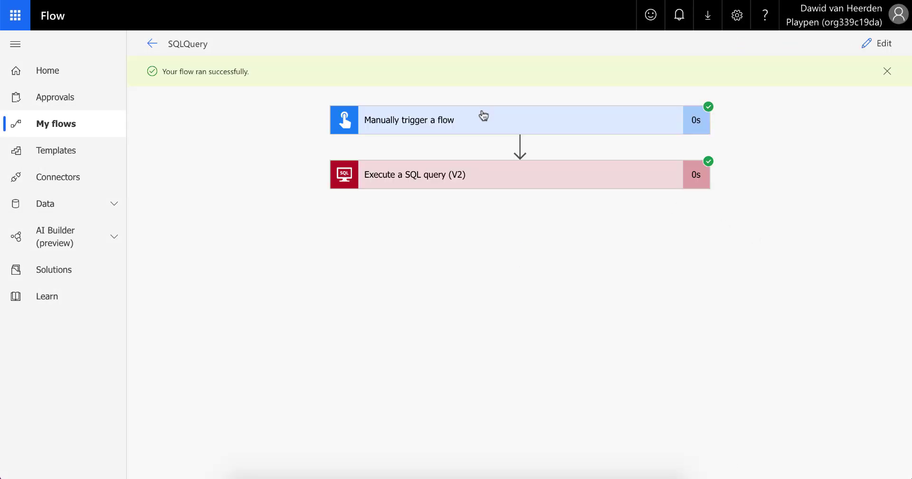
# - Open the Execute a SQL query (V2) run details and look through the records in Query Results
pyautogui.click(424, 174)
pyautogui.scroll(-3, 492, 338)
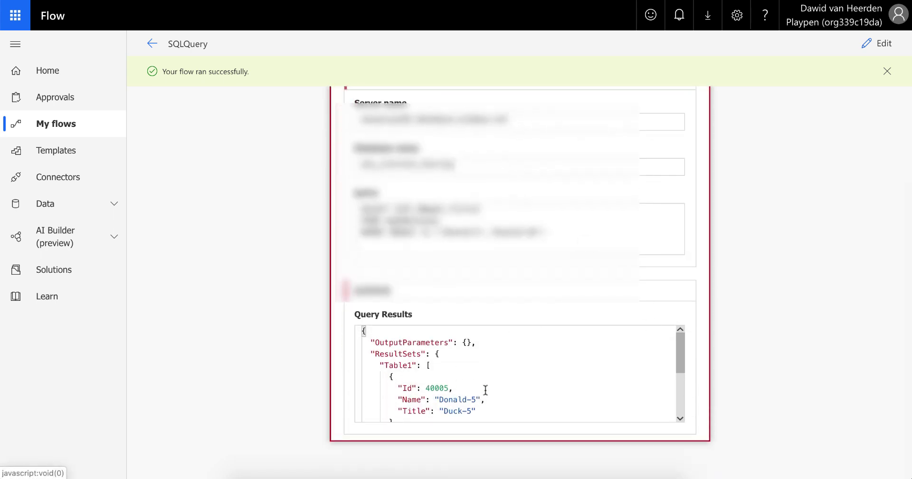
pyautogui.scroll(-8, 483, 389)
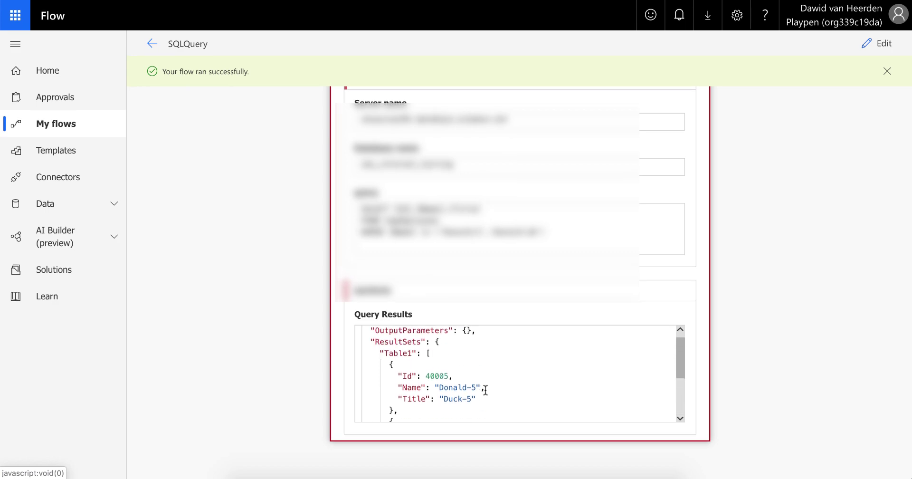
pyautogui.scroll(-8, 487, 391)
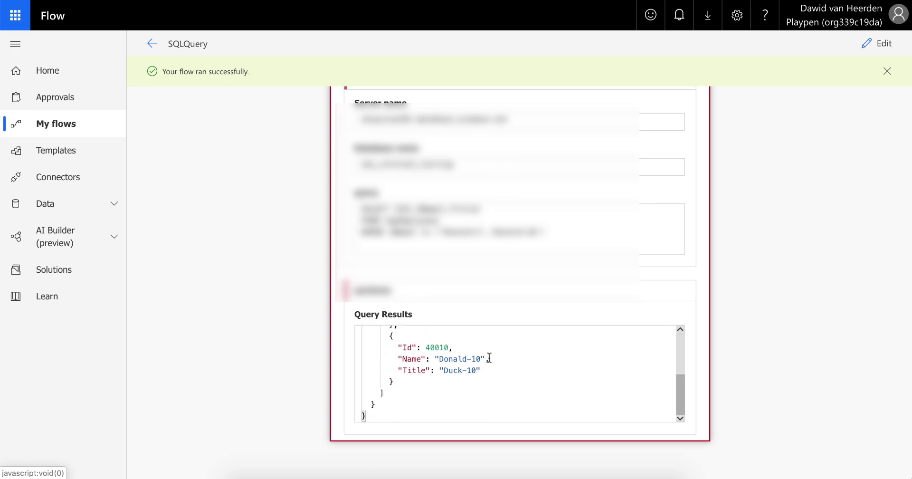
pyautogui.scroll(10, 489, 357)
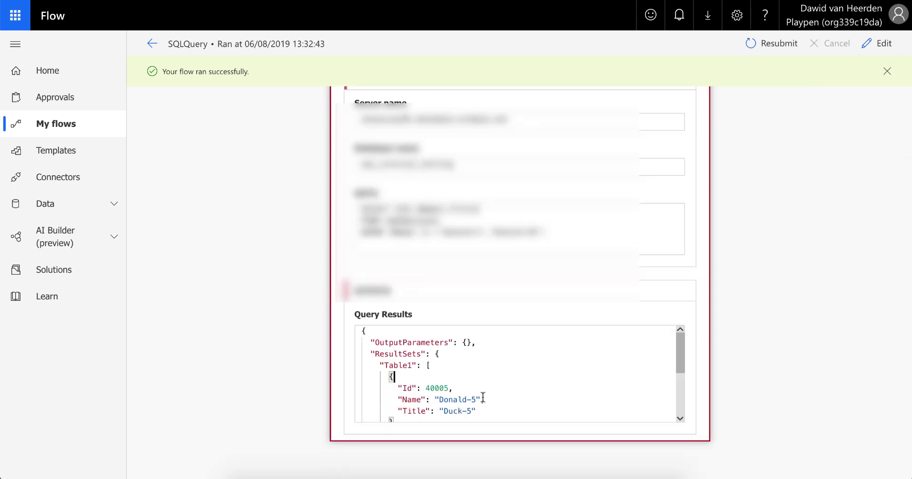
# - Examine the JSON structure of the Query Results, highlighting the Table1 array from its opening to its closing bracket
pyautogui.click(428, 364)
pyautogui.scroll(-1, 443, 364)
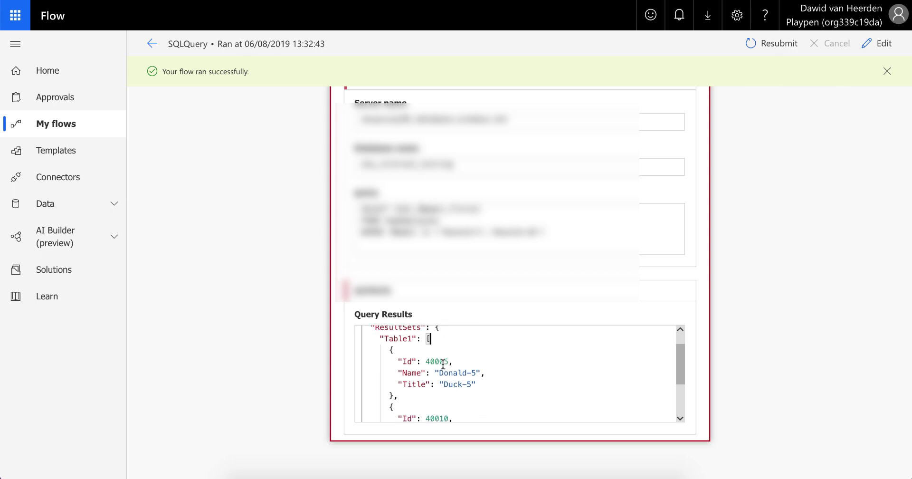
pyautogui.scroll(1, 435, 349)
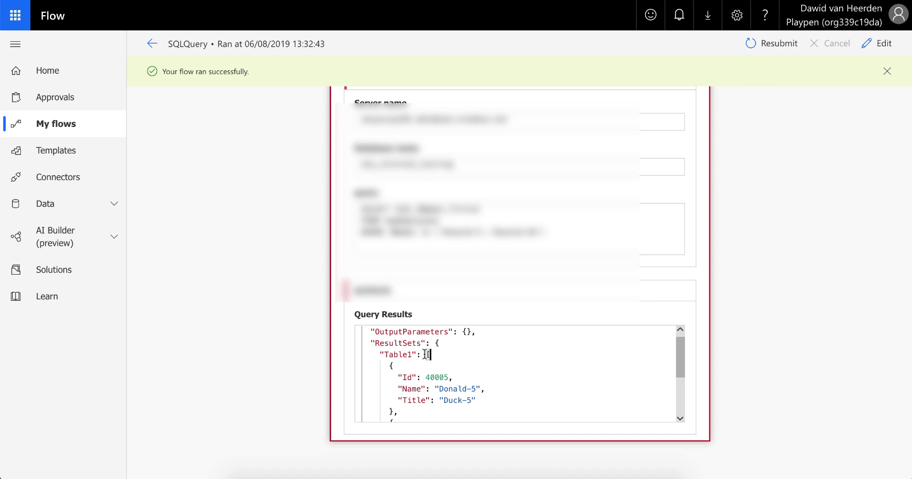
pyautogui.moveTo(426, 354); pyautogui.dragTo(409, 392)
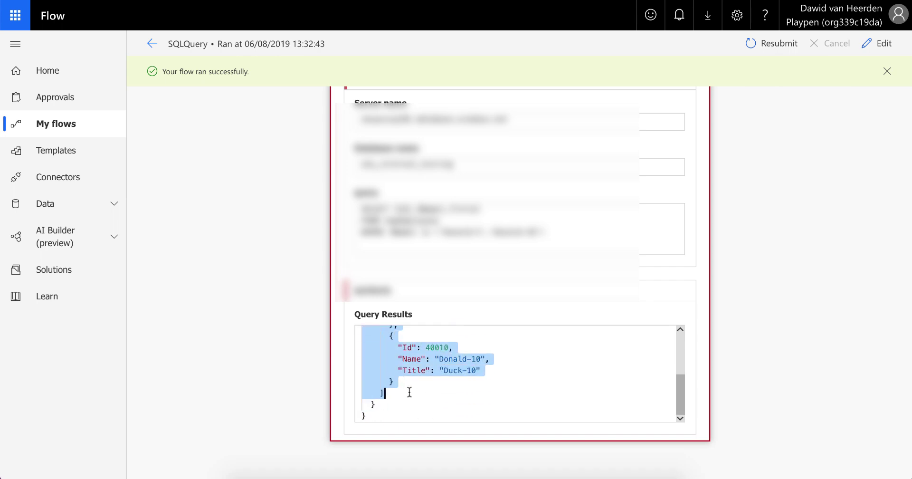
pyautogui.scroll(1, 449, 385)
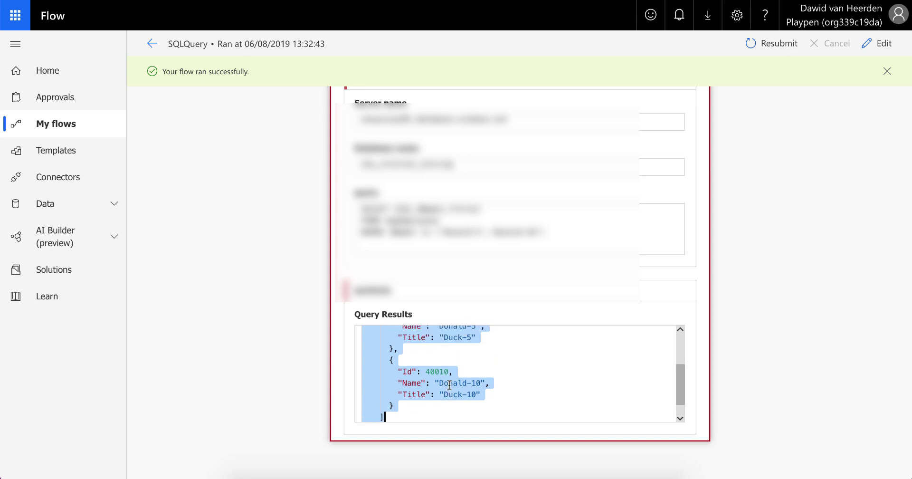
pyautogui.scroll(3, 449, 385)
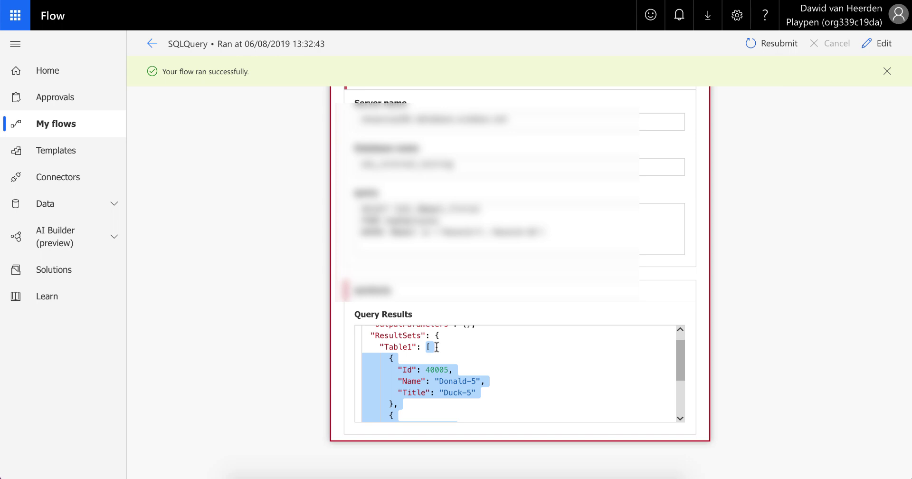
pyautogui.scroll(-1, 432, 349)
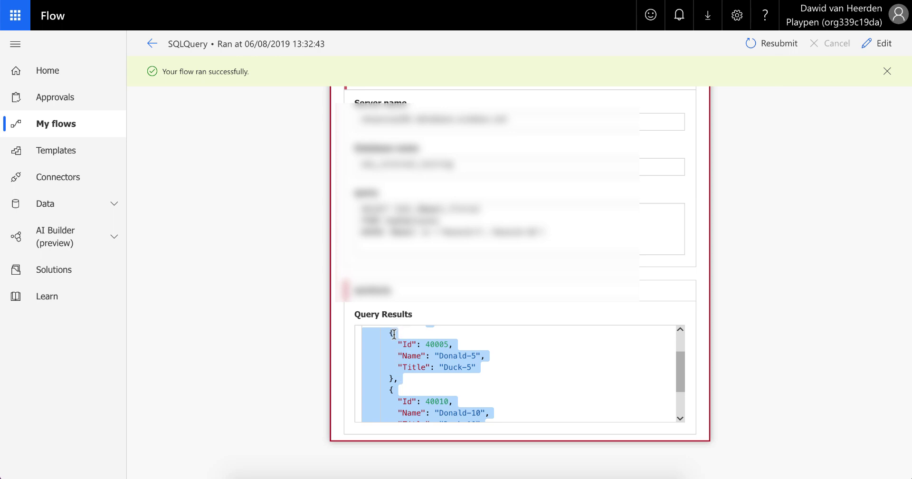
pyautogui.click(394, 376)
pyautogui.scroll(-2, 394, 376)
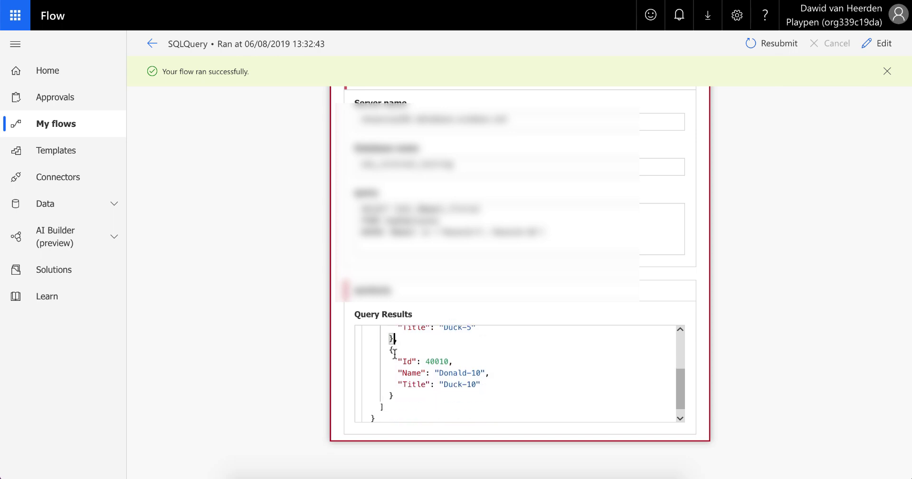
pyautogui.scroll(3, 398, 345)
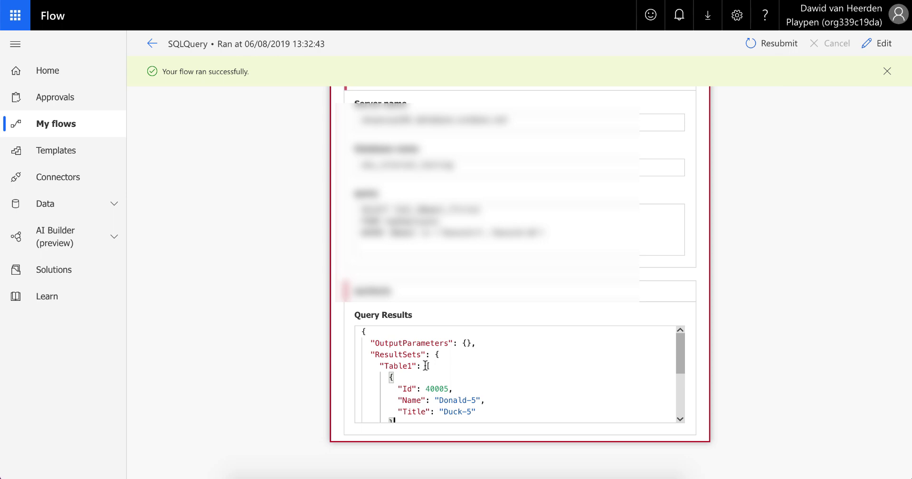
pyautogui.moveTo(426, 365); pyautogui.dragTo(406, 392)
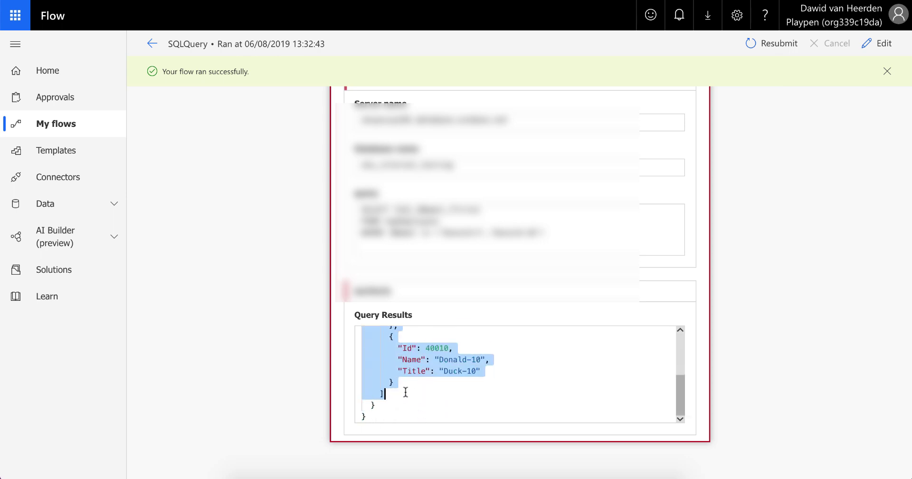
# - Return the flow to editing, delete the manual trigger and replace it with the PowerApps trigger
pyautogui.click(882, 44)
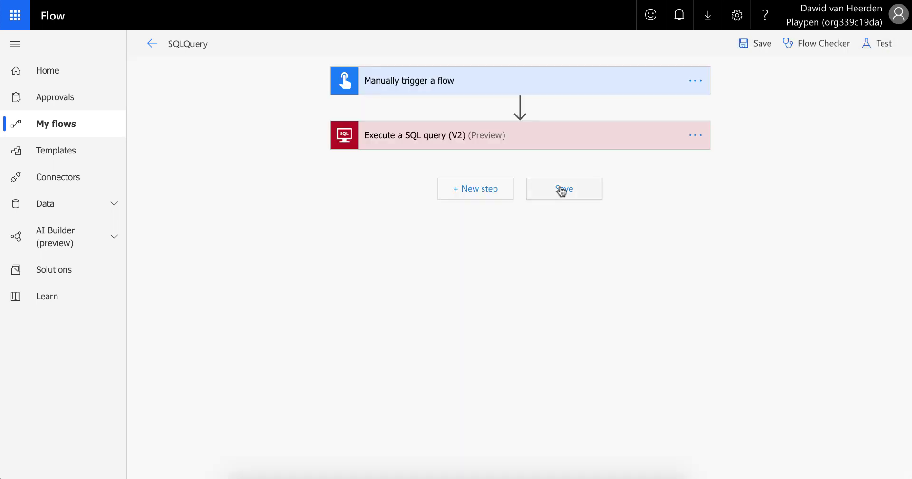
pyautogui.click(694, 81)
pyautogui.click(745, 199)
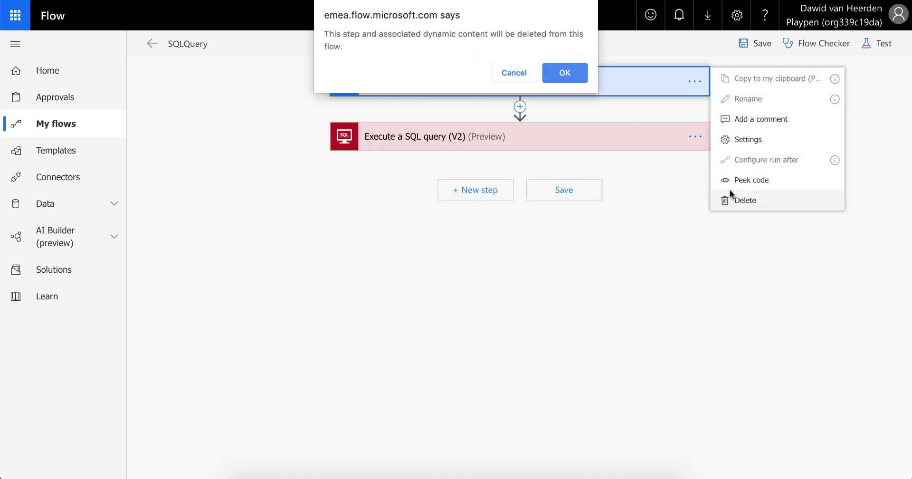
pyautogui.click(564, 71)
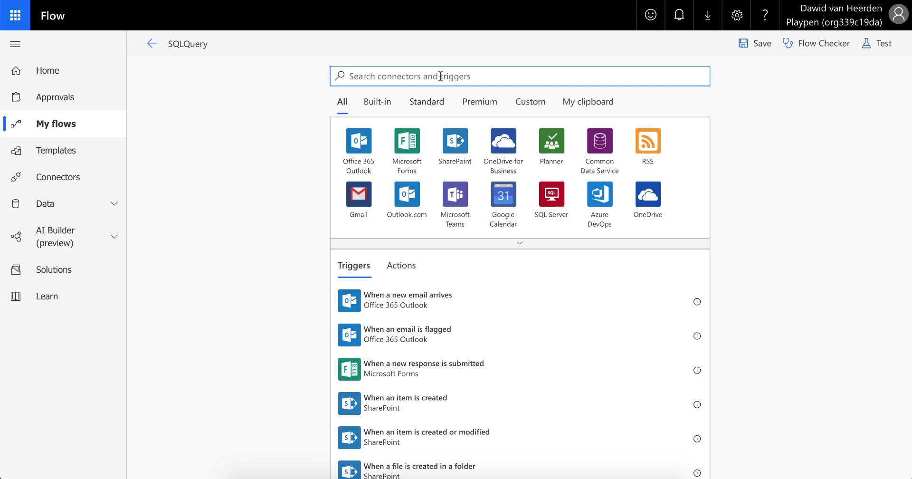
pyautogui.write('power')
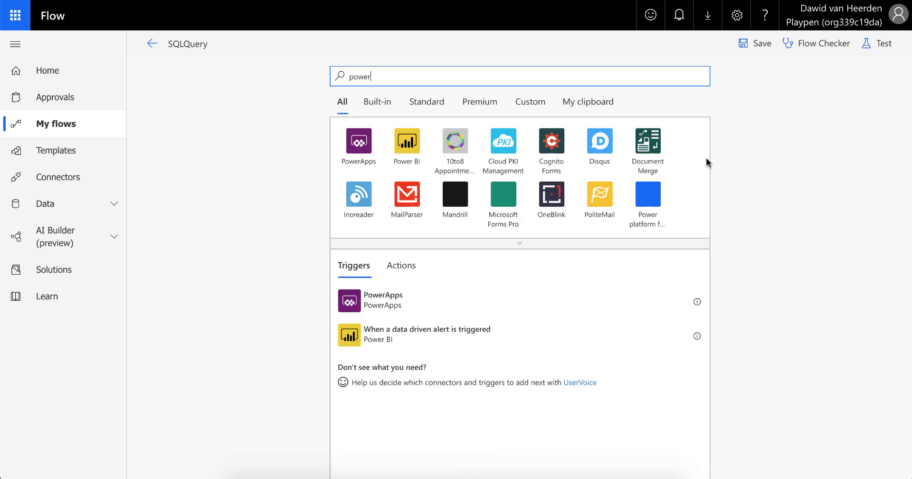
pyautogui.click(382, 303)
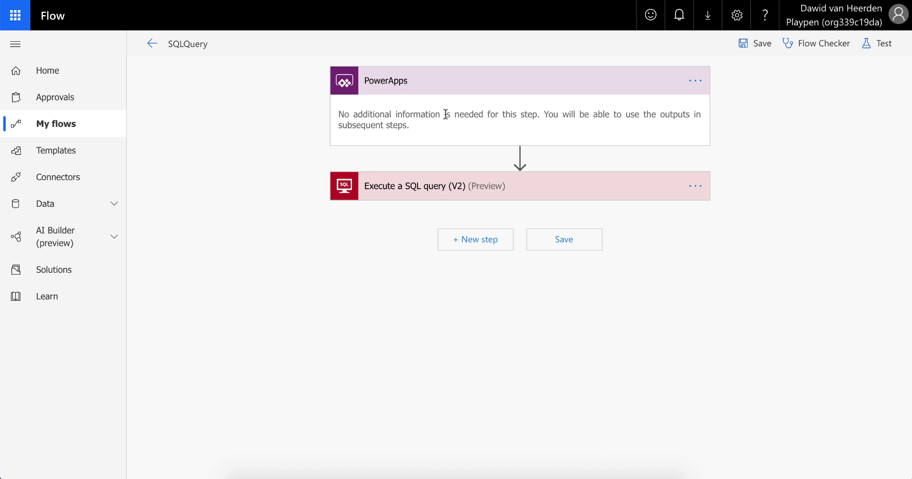
pyautogui.click(484, 95)
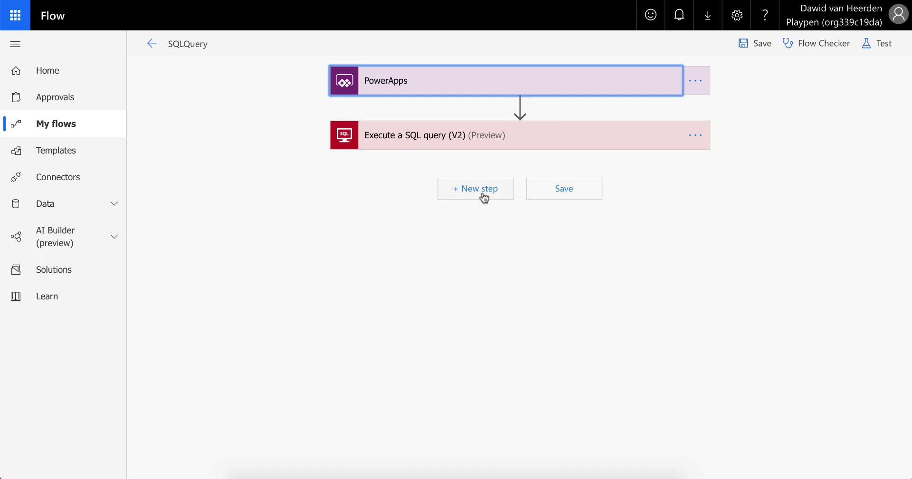
# - Add a Respond to PowerApps action after Execute a SQL query (V2) and show its available output types
pyautogui.click(483, 196)
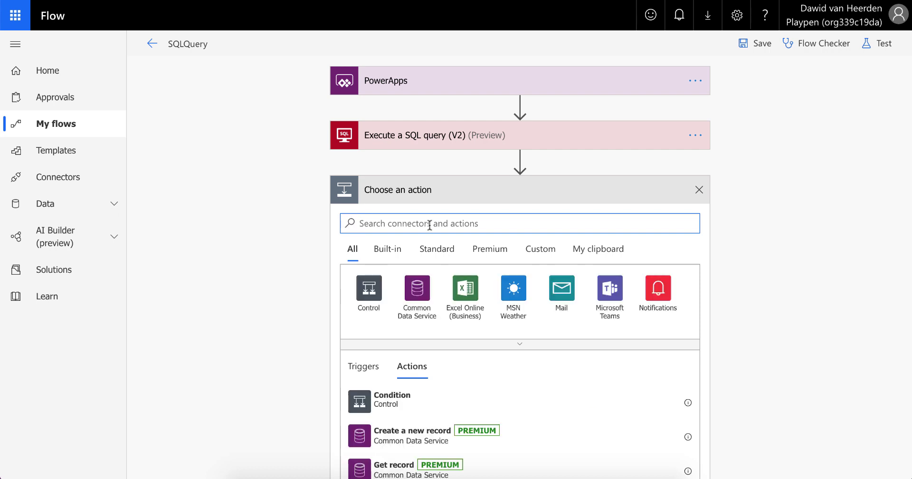
pyautogui.write('re')
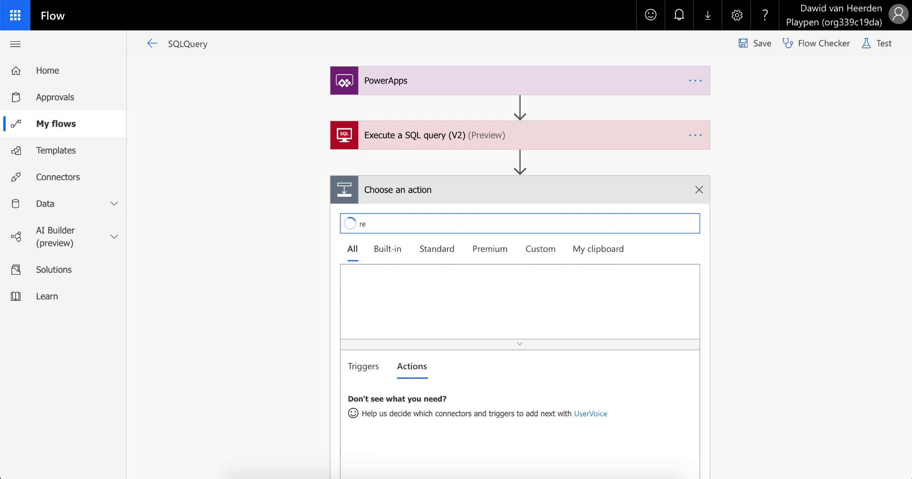
pyautogui.write('spond')
pyautogui.scroll(-2, 802, 286)
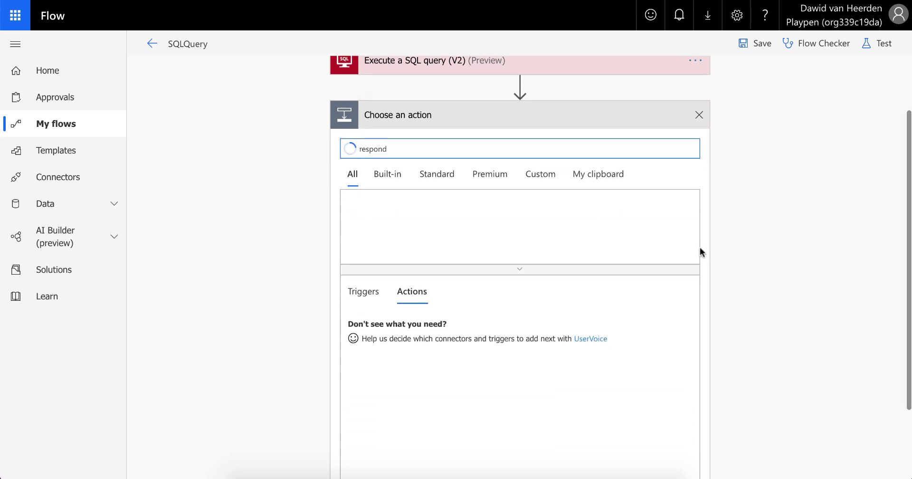
pyautogui.click(510, 216)
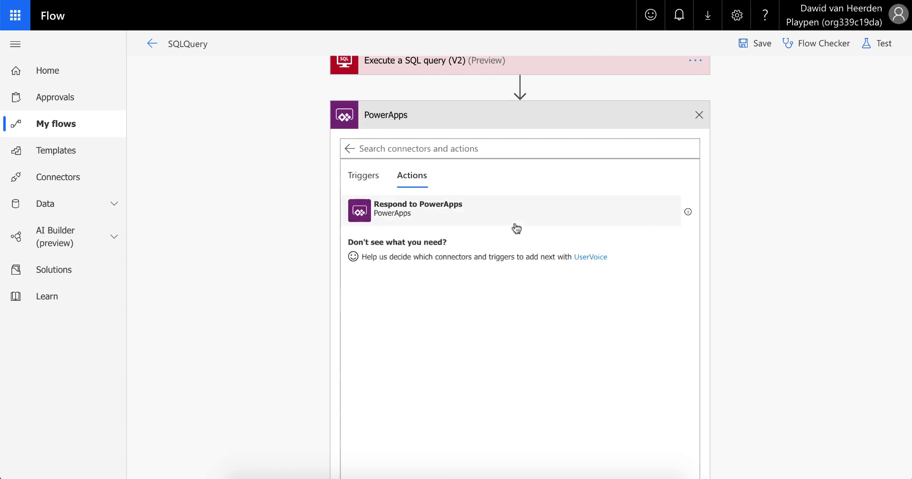
pyautogui.click(482, 221)
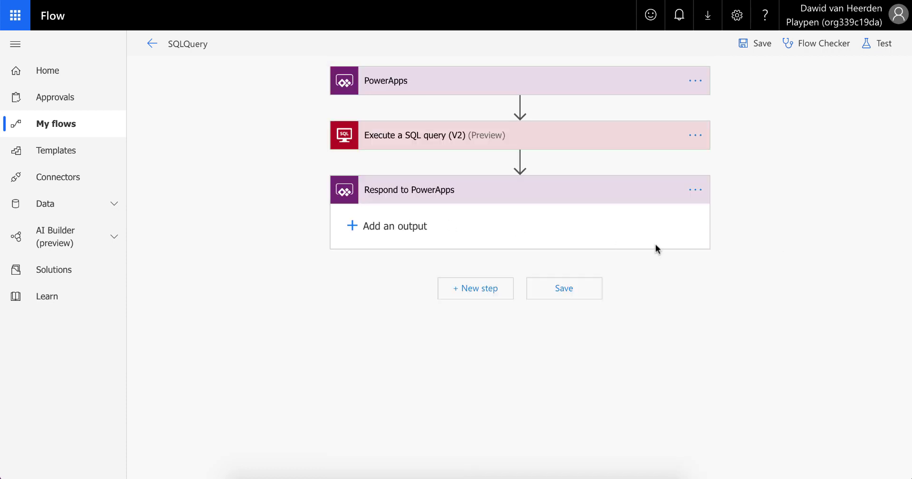
pyautogui.click(378, 225)
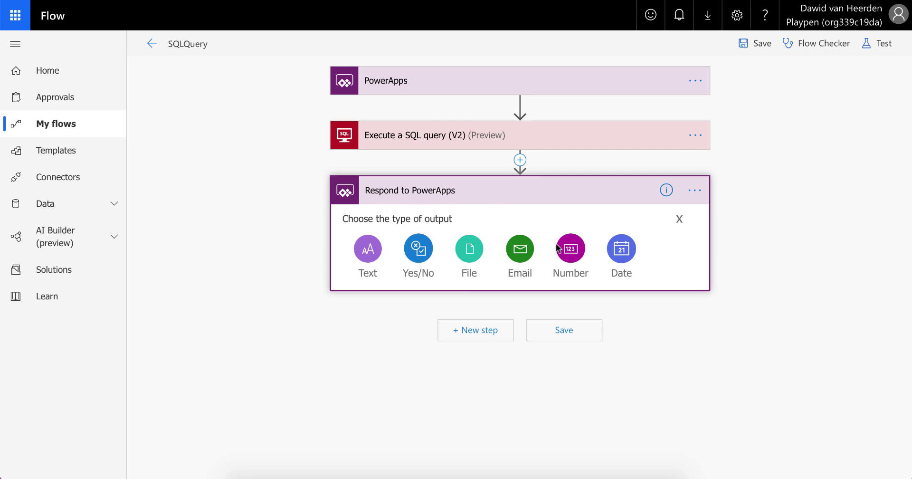
# - Delete the Respond to PowerApps action from the flow
pyautogui.click(694, 190)
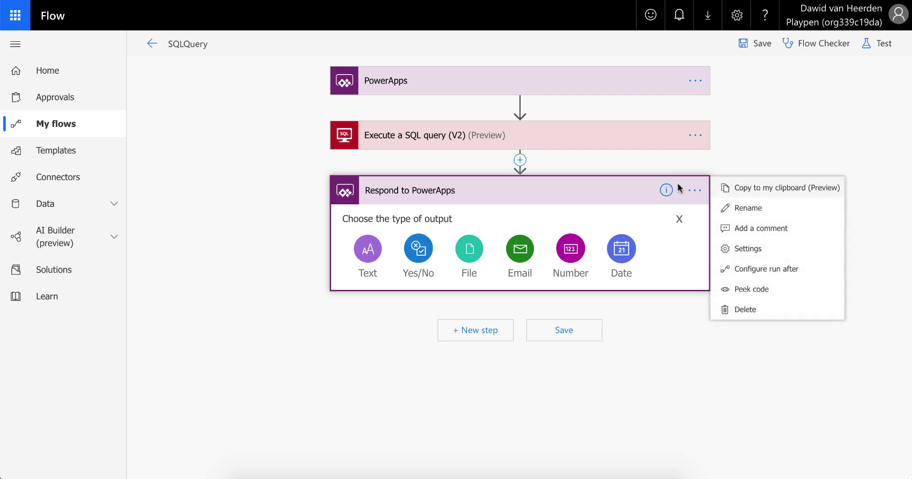
pyautogui.click(757, 309)
pyautogui.click(565, 72)
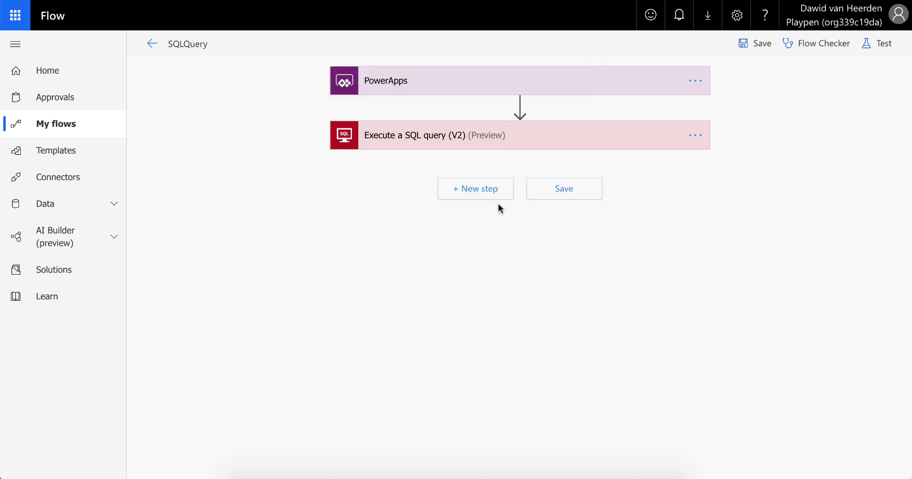
# - Add the premium Request Response action after the SQL query and set its body to ResultSets Table1
pyautogui.click(477, 189)
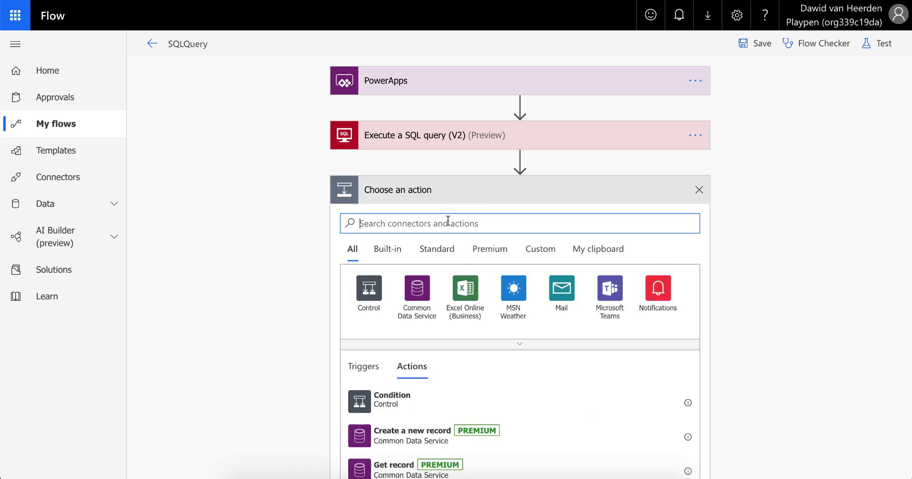
pyautogui.write('response')
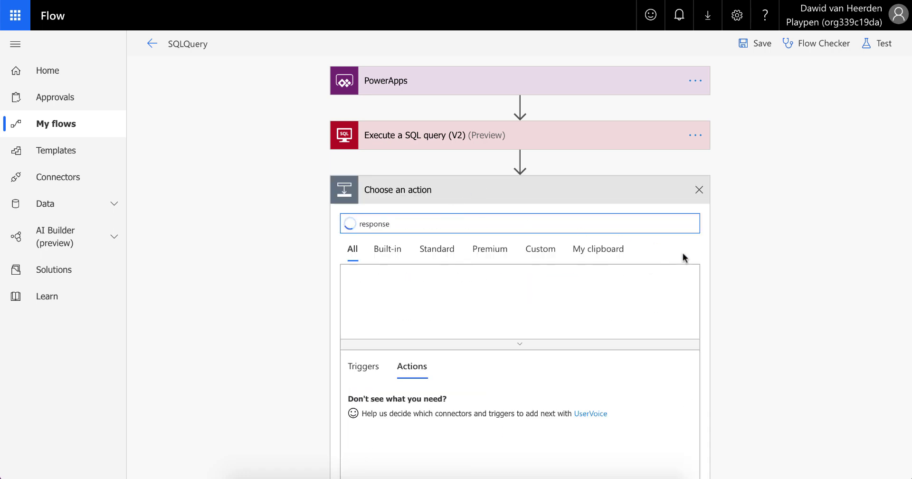
pyautogui.scroll(-1, 803, 300)
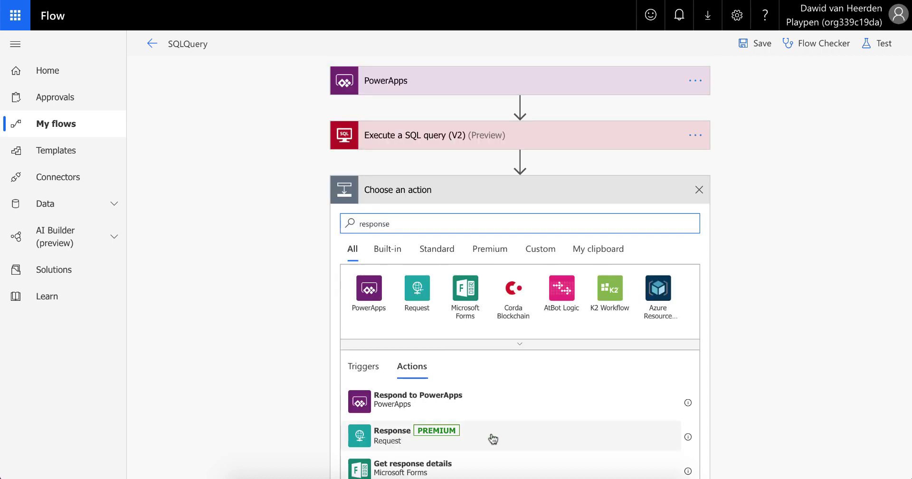
pyautogui.click(466, 437)
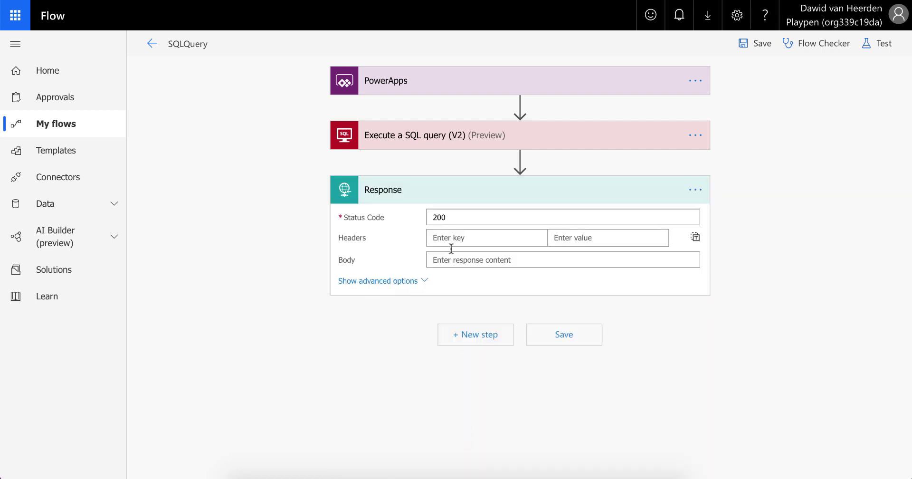
pyautogui.click(461, 261)
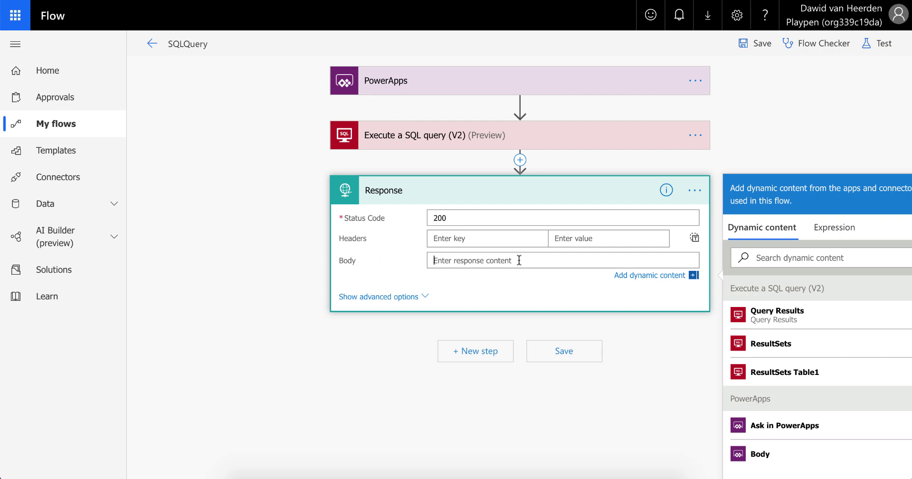
pyautogui.click(813, 375)
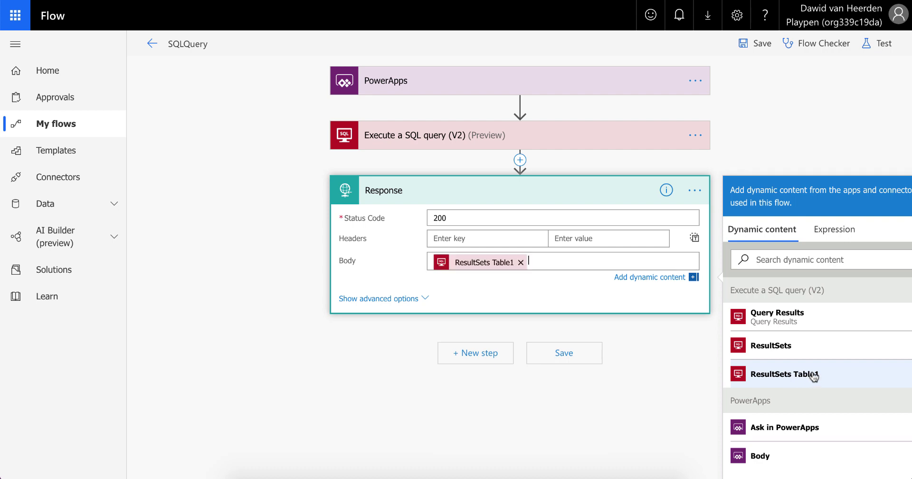
# - Generate the Response body JSON schema from a sample payload containing the array of Id, Name and Title records
pyautogui.click(390, 299)
pyautogui.click(421, 407)
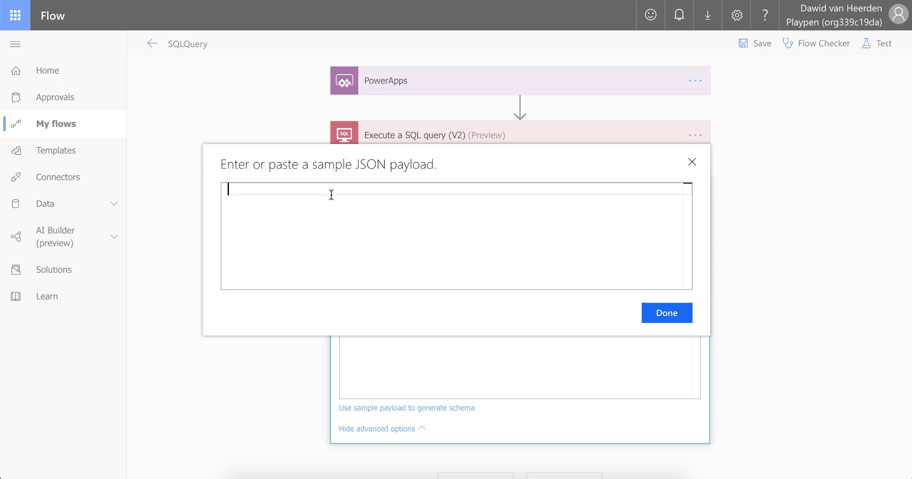
pyautogui.write('[   {     "Id": 40005,     "Name": "Donald-5",     "Title": "Duck-5"   },   {     "Id": 40010,     "Name": "Donald-10",     "Title": "Duck-10"   } ]')
pyautogui.scroll(3, 409, 219)
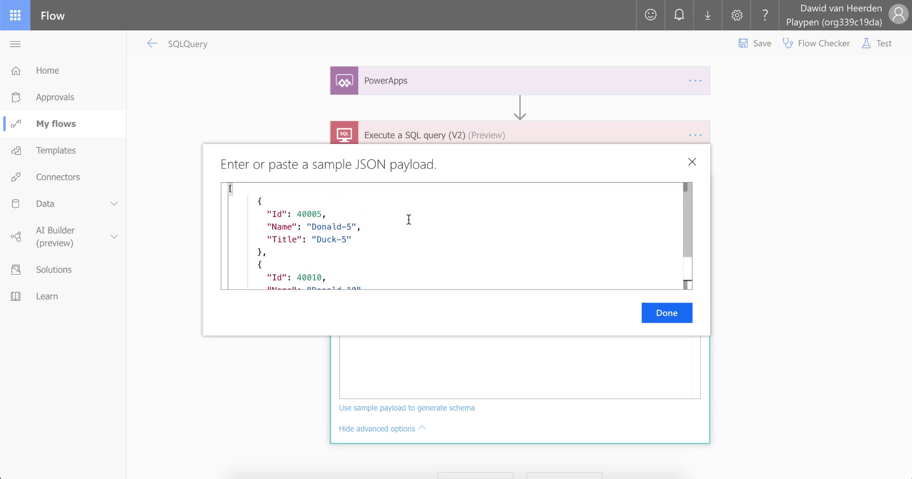
pyautogui.click(647, 314)
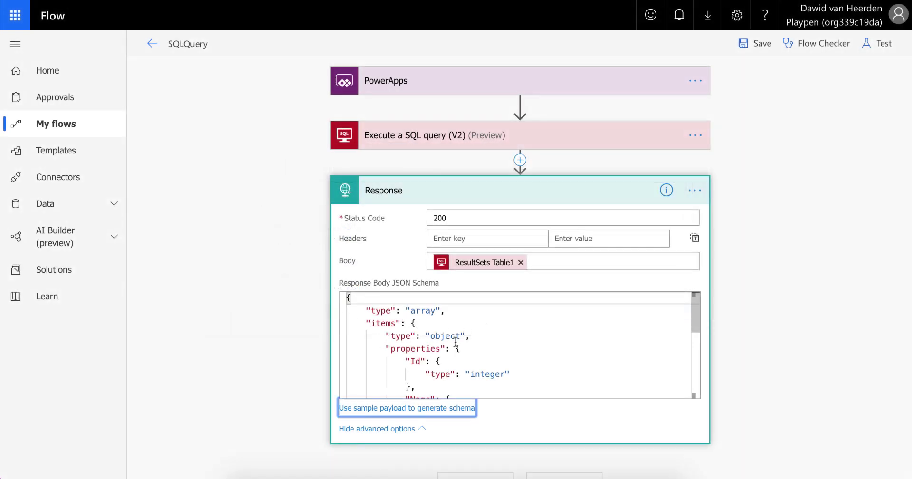
# - Remove the "required" array and its preceding comma from the response body JSON schema, and collapse the Response action
pyautogui.scroll(-10, 456, 341)
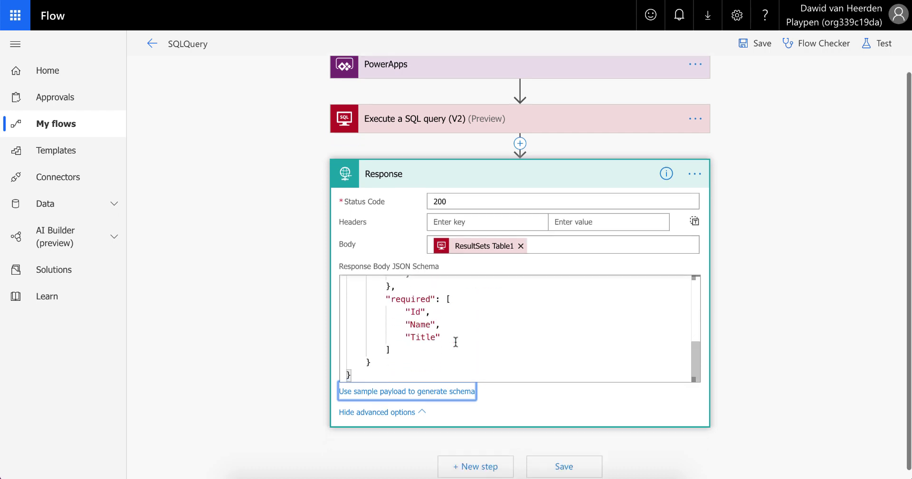
pyautogui.scroll(2, 455, 342)
pyautogui.scroll(-1, 456, 342)
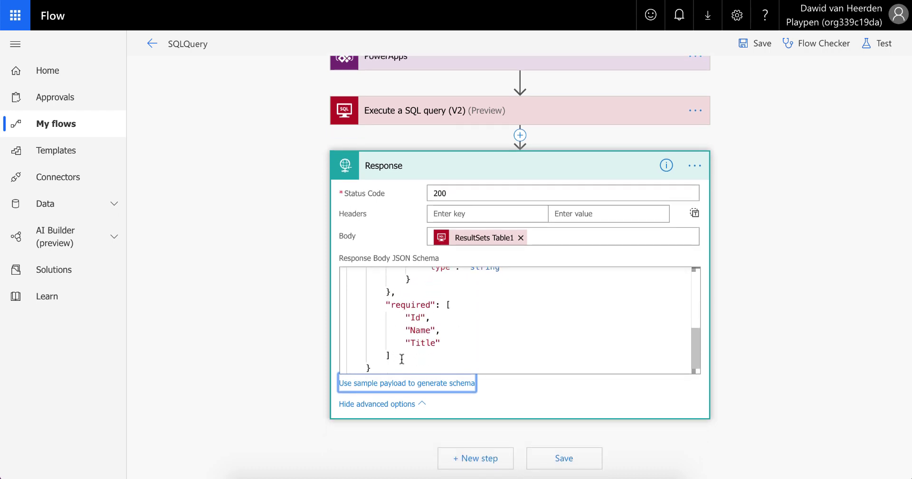
pyautogui.moveTo(416, 352); pyautogui.dragTo(390, 290)
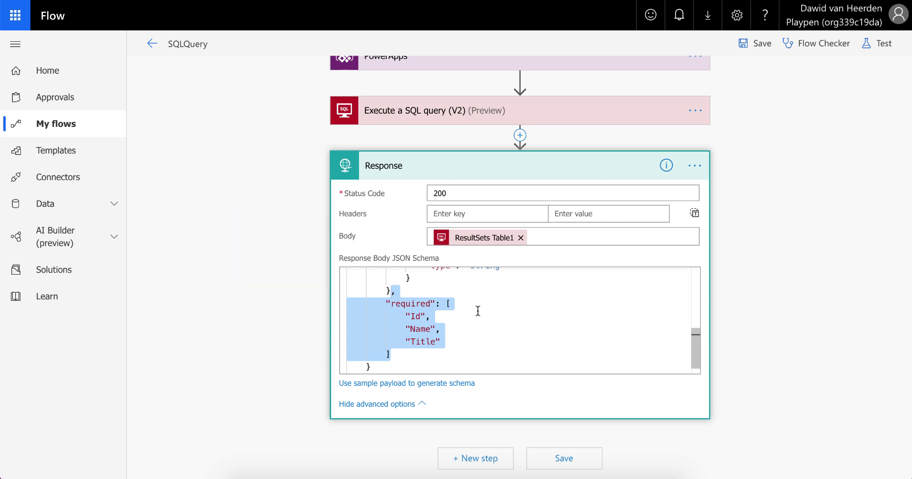
pyautogui.press('BackSpace')
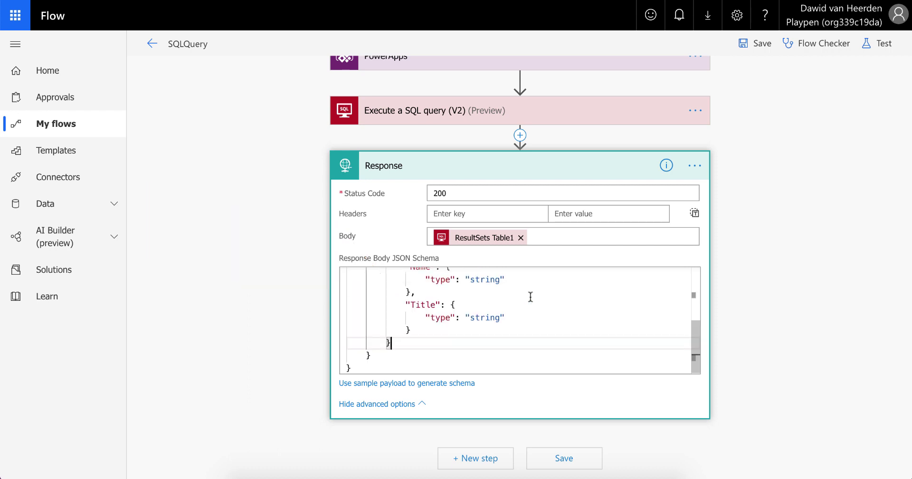
pyautogui.scroll(3, 529, 295)
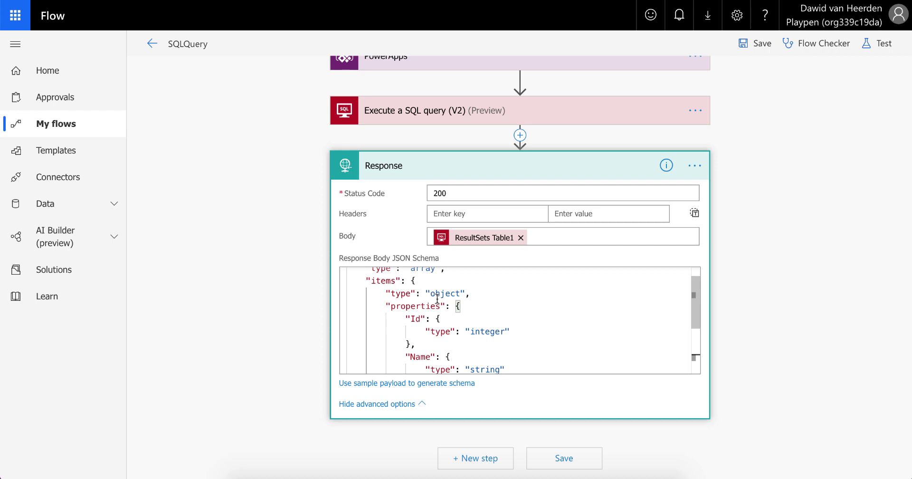
pyautogui.click(572, 181)
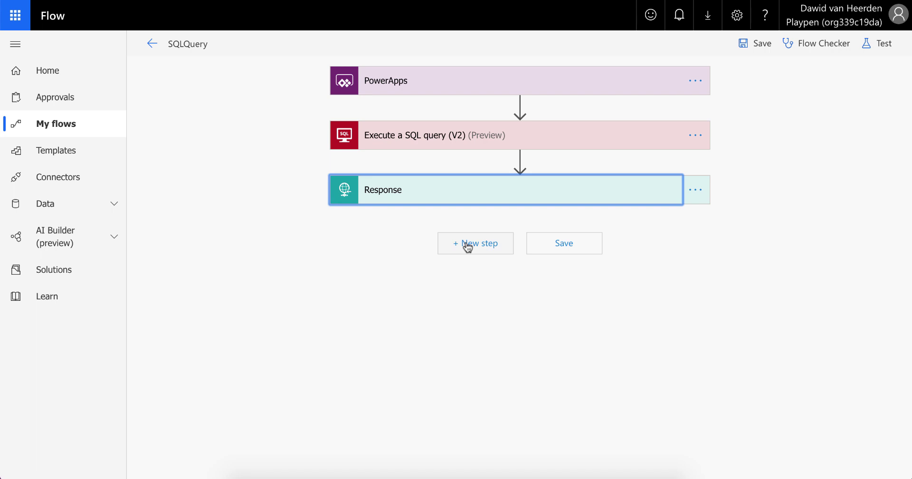
# - Insert an Initialize variable action between the PowerApps trigger and Execute a SQL query (V2)
pyautogui.click(478, 138)
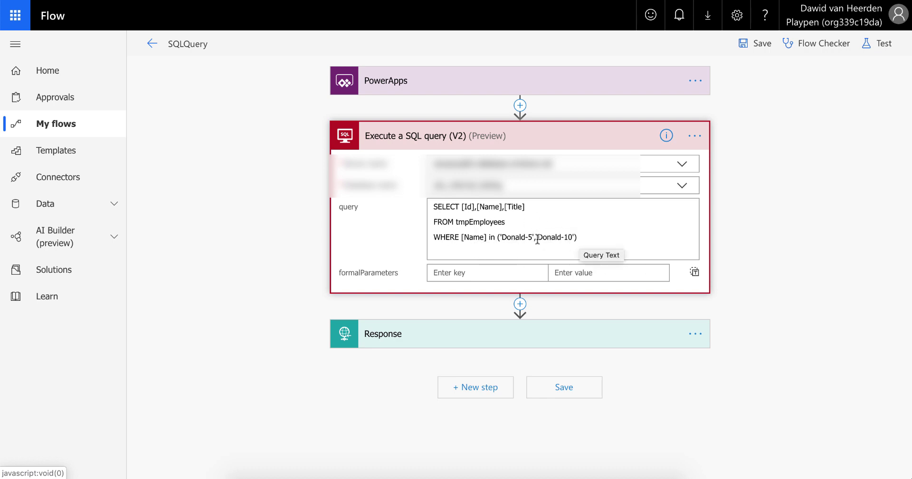
pyautogui.click(520, 105)
pyautogui.click(511, 119)
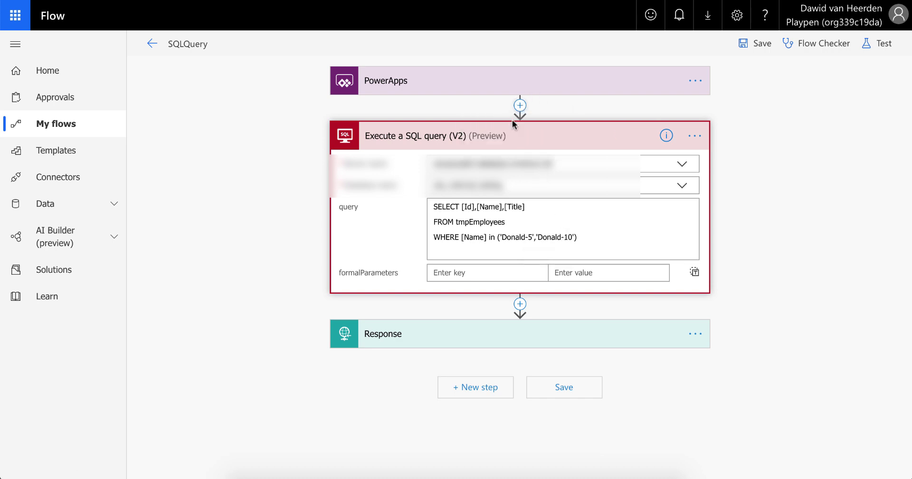
pyautogui.write('vari')
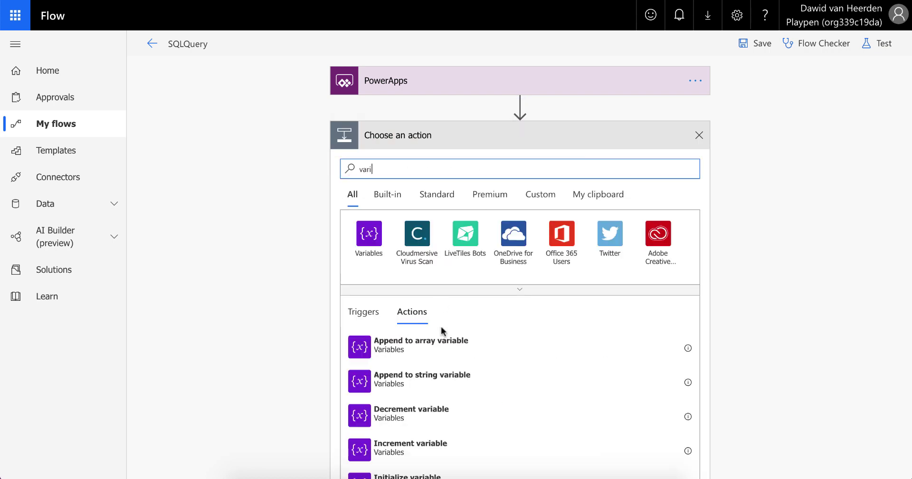
pyautogui.scroll(-2, 460, 404)
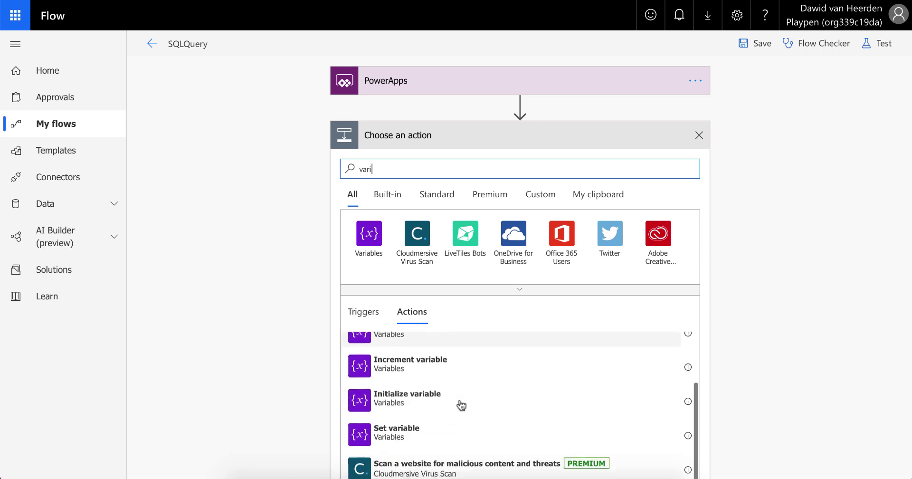
pyautogui.click(415, 399)
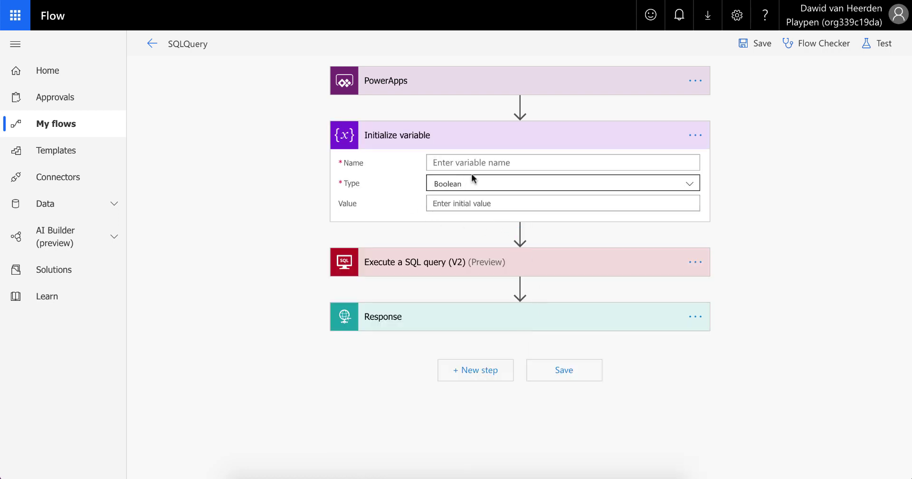
# - Name the variable varSearchArray and set its type to String
pyautogui.click(504, 163)
pyautogui.write('var')
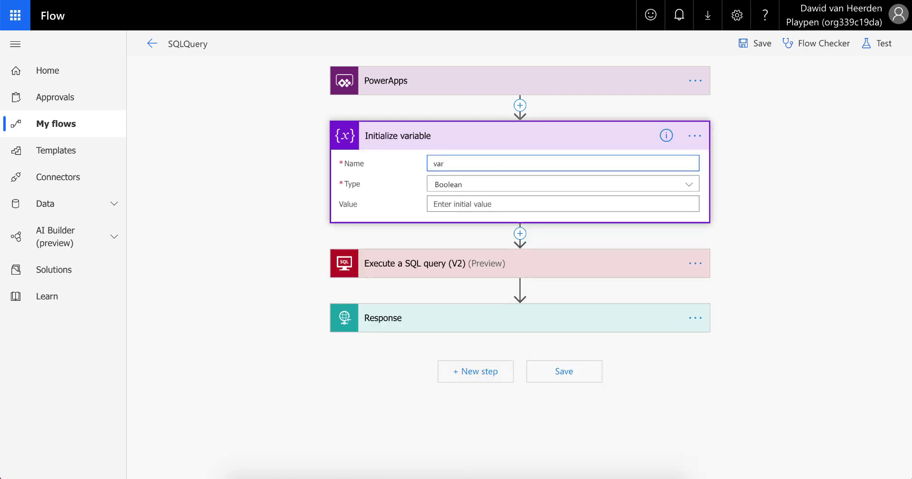
pyautogui.write('Sa')
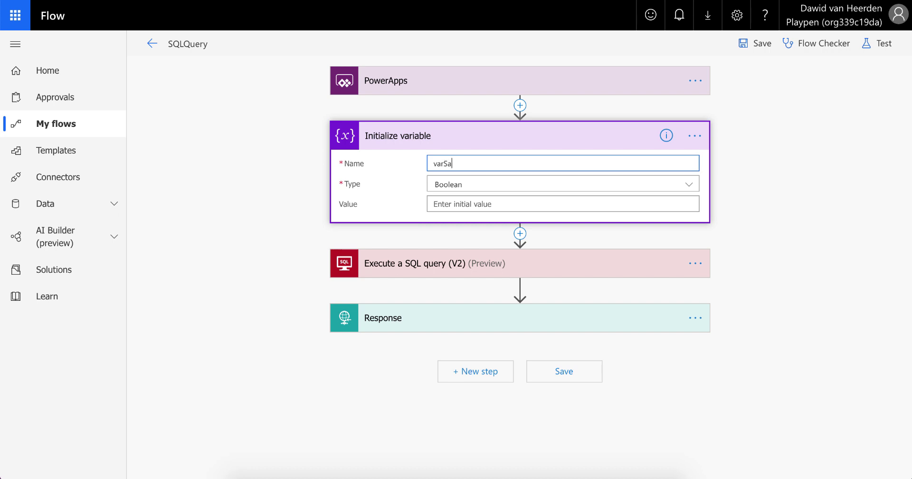
pyautogui.write('rarchArray')
pyautogui.click(500, 180)
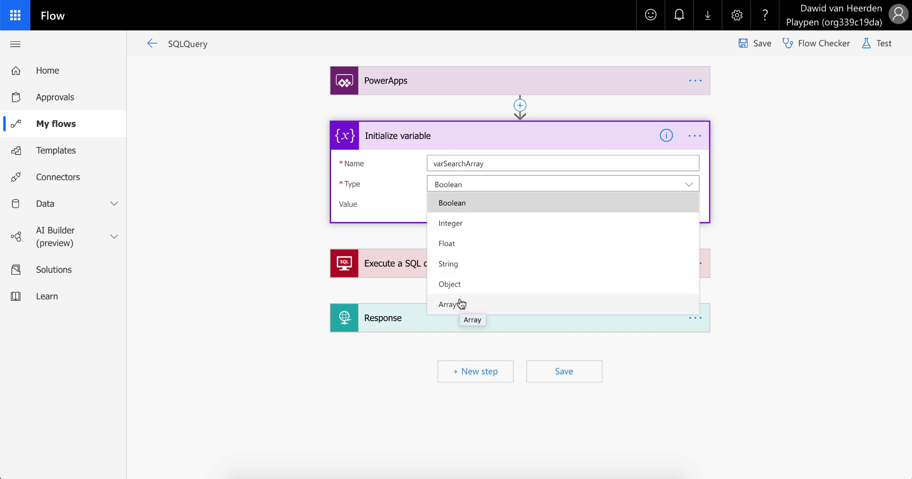
pyautogui.click(465, 264)
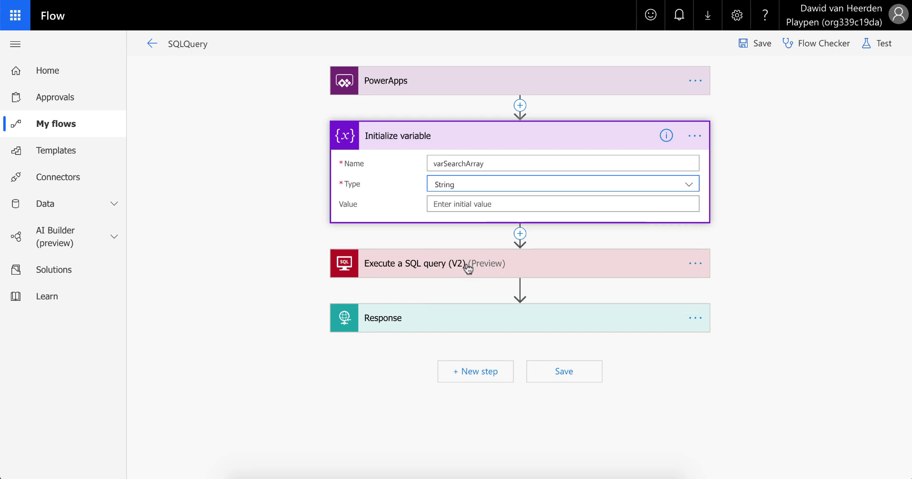
# - Rename the Initialize variable action as initVarSearchArray and set its value to Ask in PowerApps
pyautogui.click(458, 208)
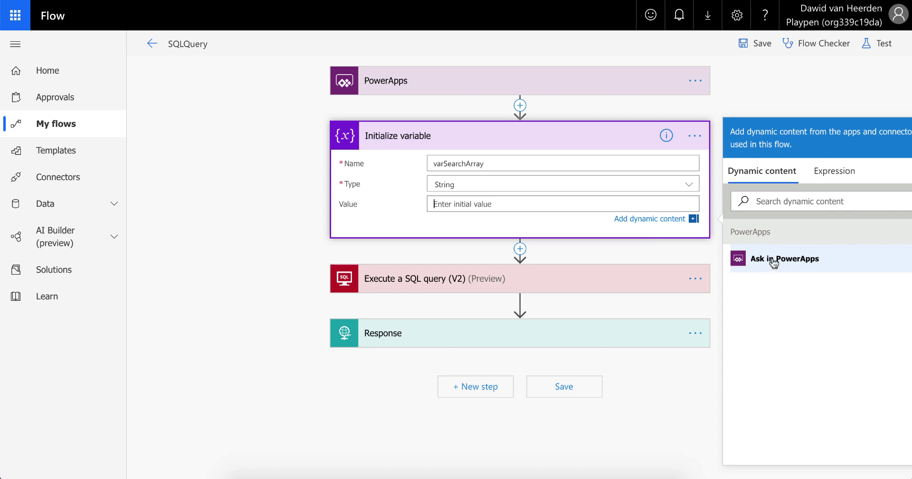
pyautogui.click(694, 137)
pyautogui.click(752, 173)
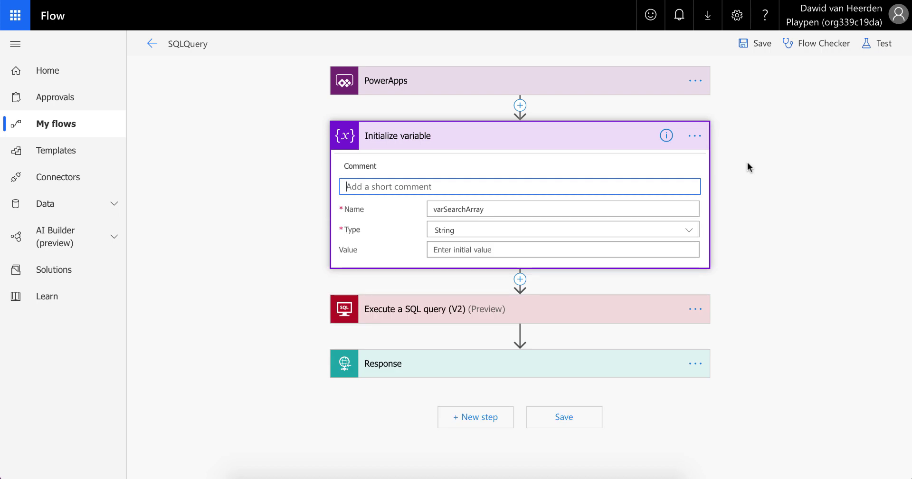
pyautogui.click(694, 136)
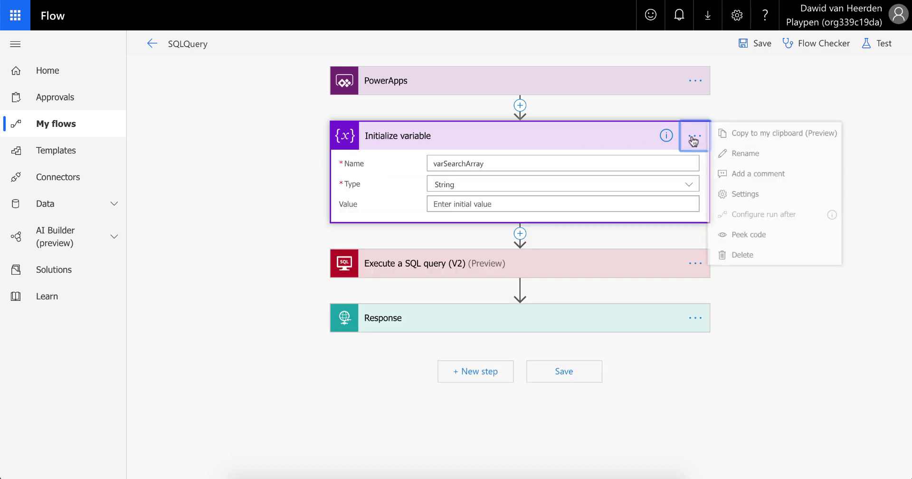
pyautogui.click(762, 152)
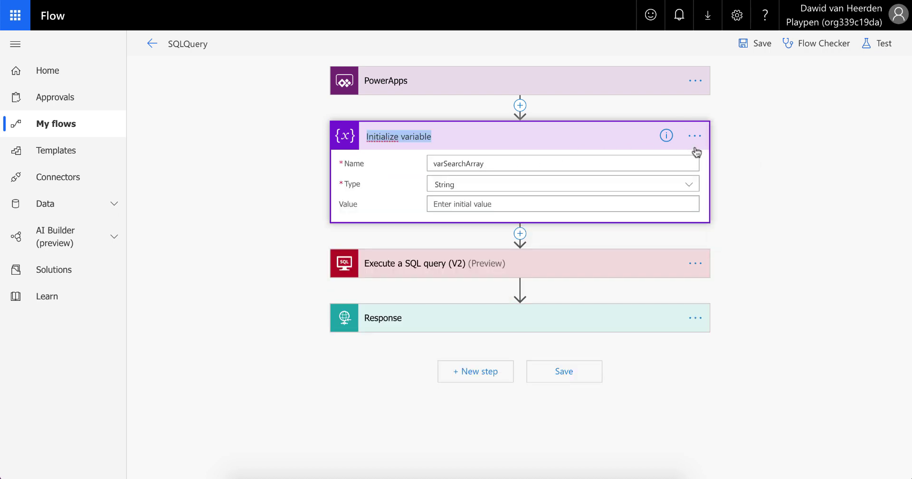
pyautogui.write('Iinit')
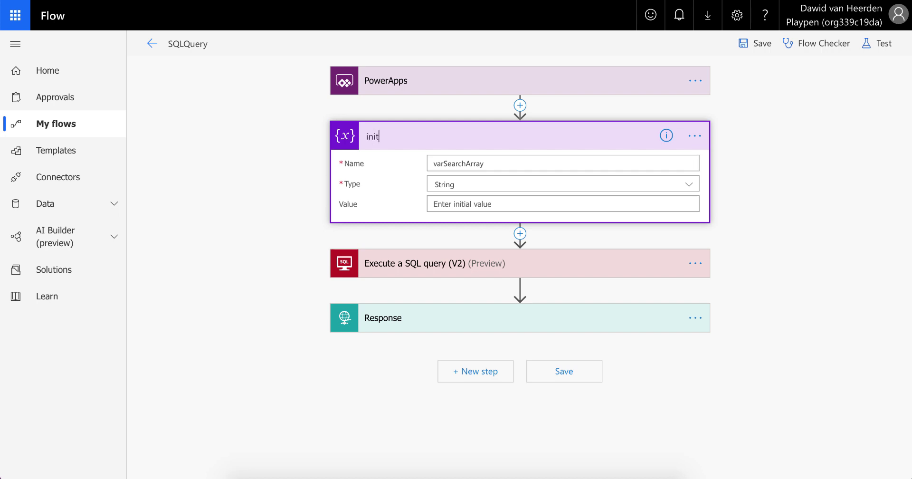
pyautogui.write('VarSearchArray')
pyautogui.click(583, 198)
pyautogui.click(755, 259)
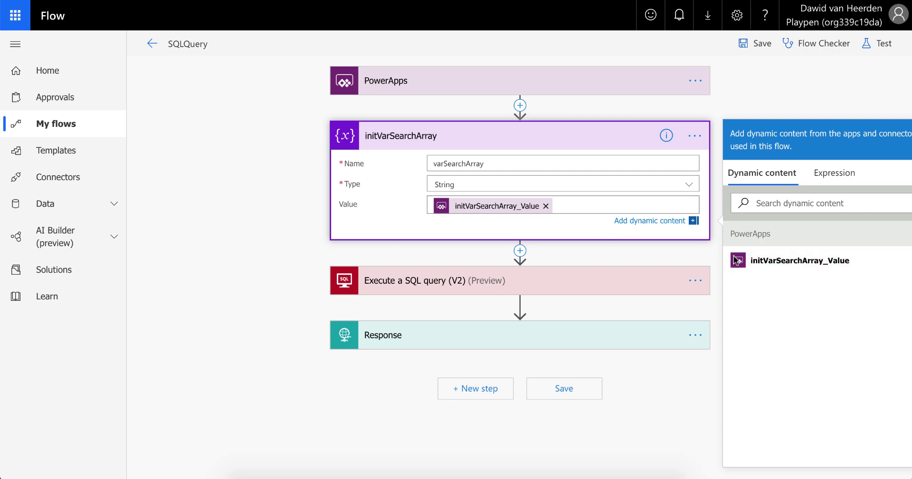
# - Insert a Compose action between initVarSearchArray and Execute a SQL query (V2)
pyautogui.click(521, 251)
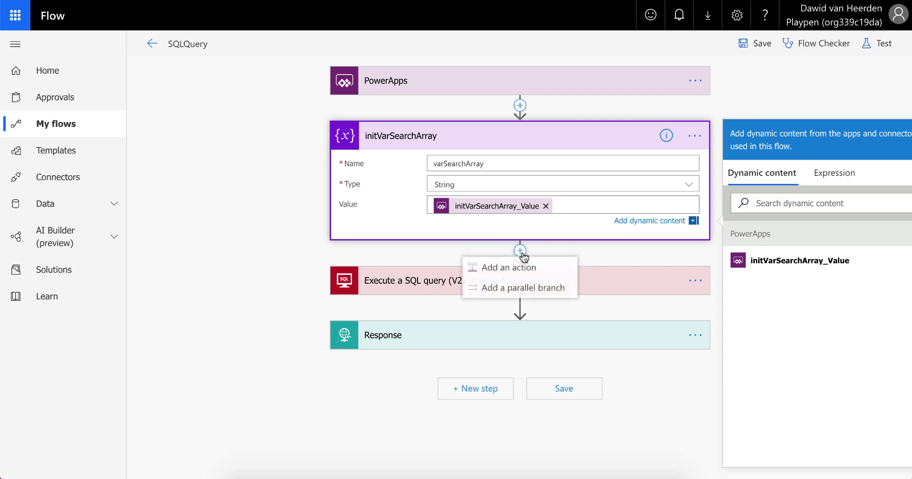
pyautogui.click(525, 264)
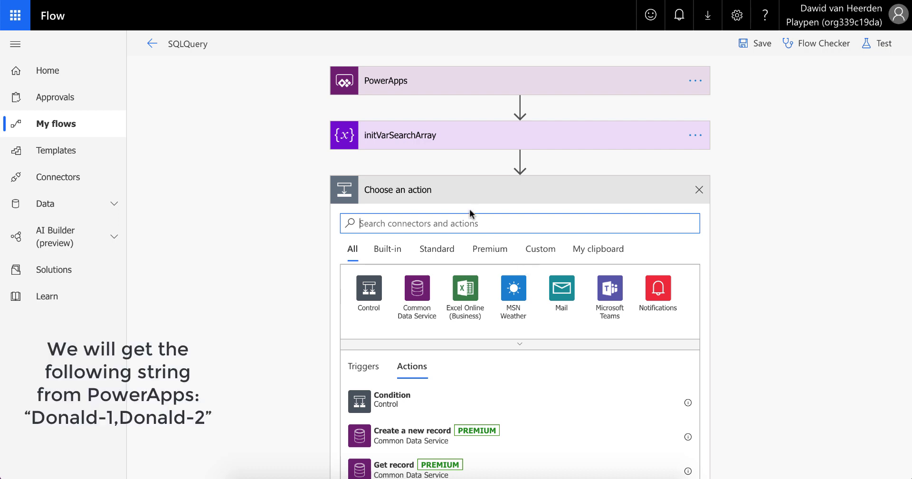
pyautogui.write('compose')
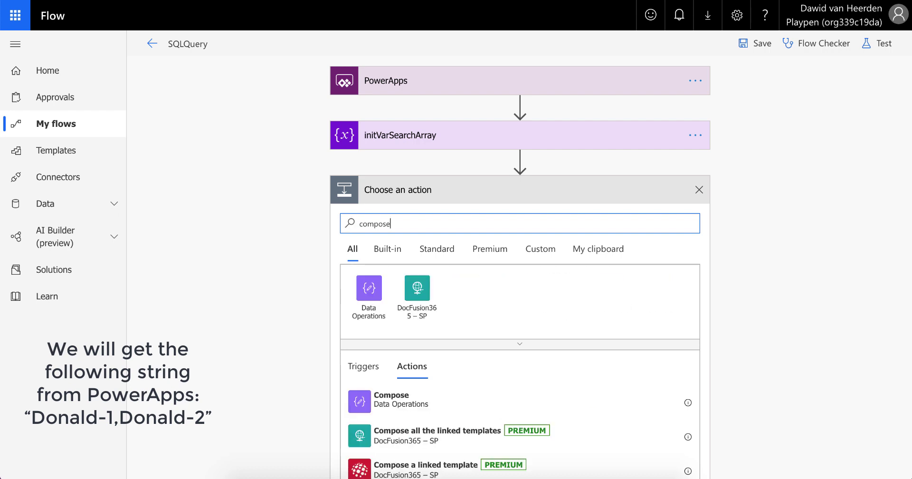
pyautogui.click(402, 400)
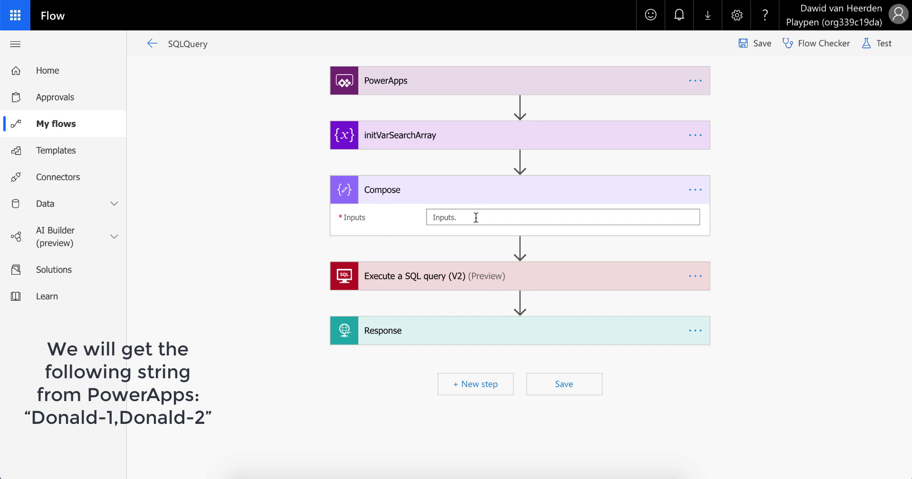
pyautogui.click(476, 217)
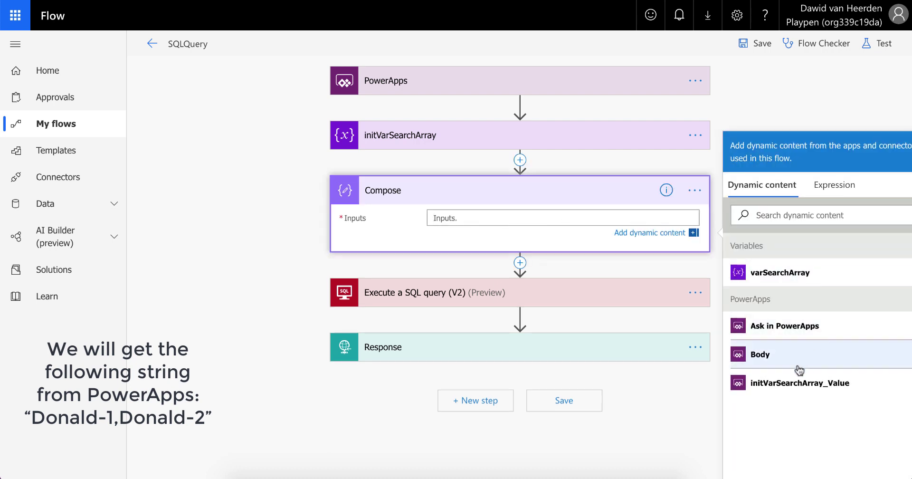
pyautogui.click(773, 275)
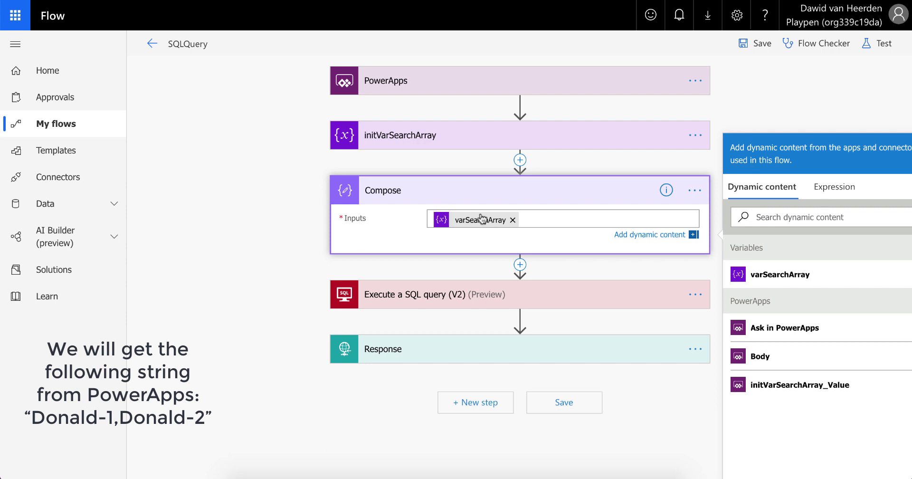
pyautogui.click(513, 220)
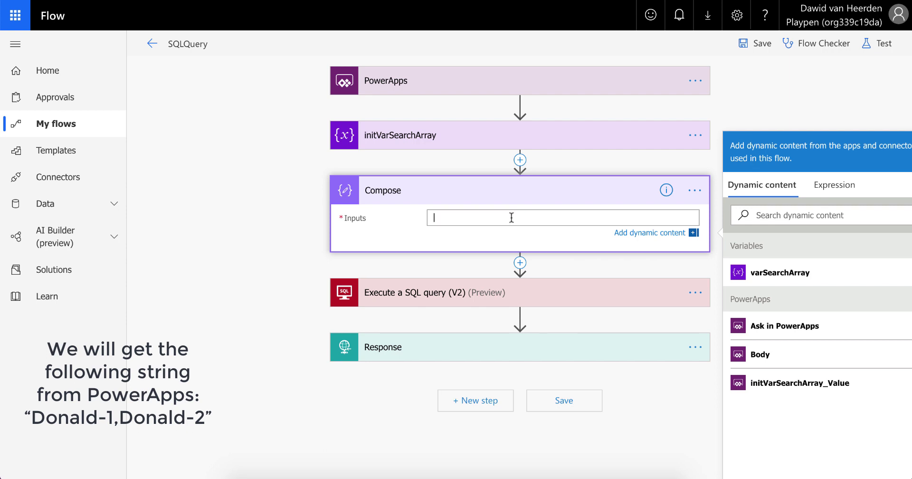
pyautogui.click(834, 185)
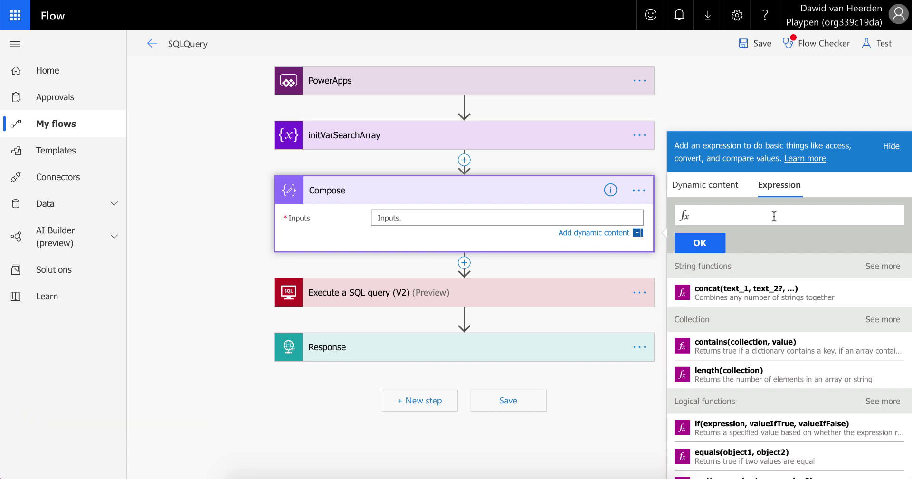
pyautogui.write('replace')
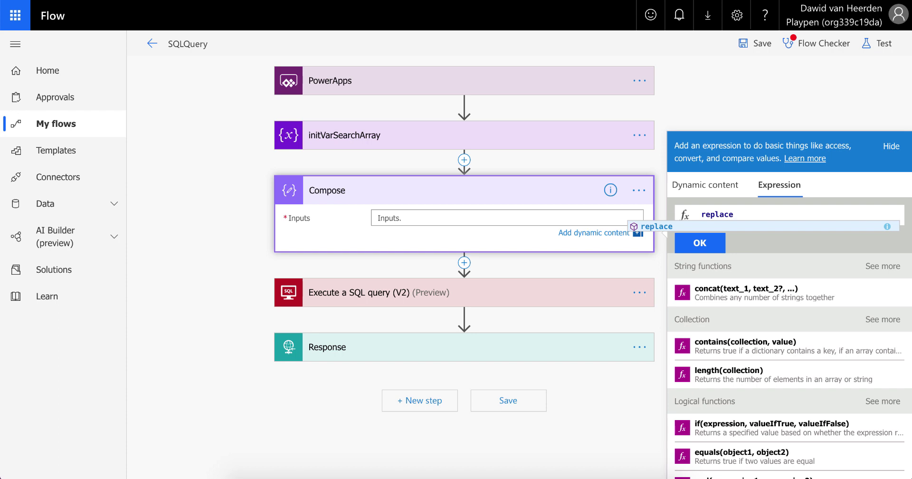
pyautogui.write('(replac')
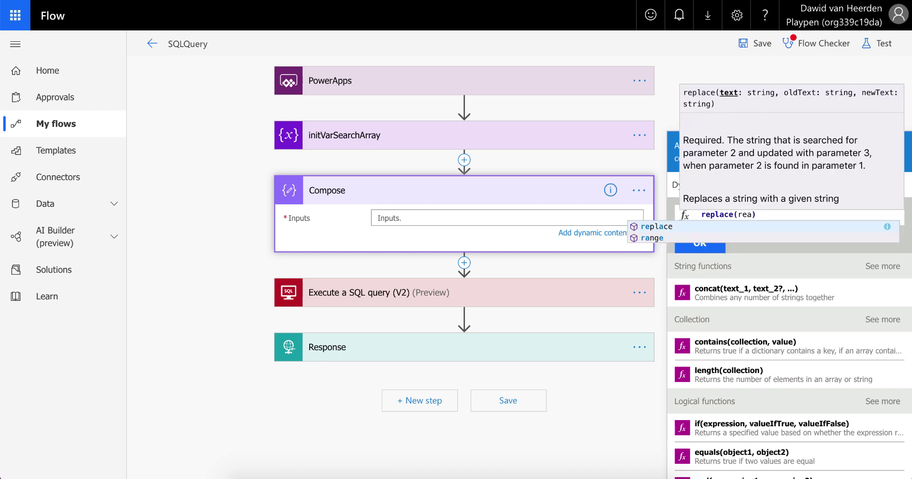
pyautogui.write('e(')
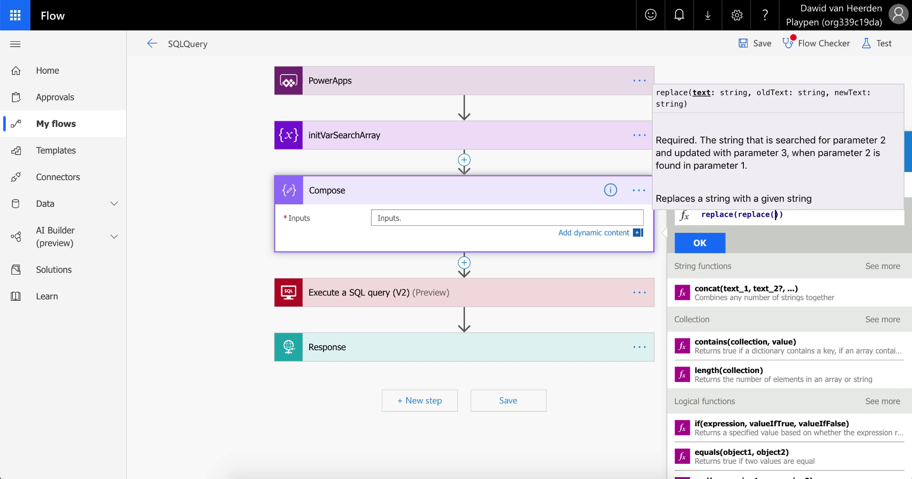
pyautogui.write('vari')
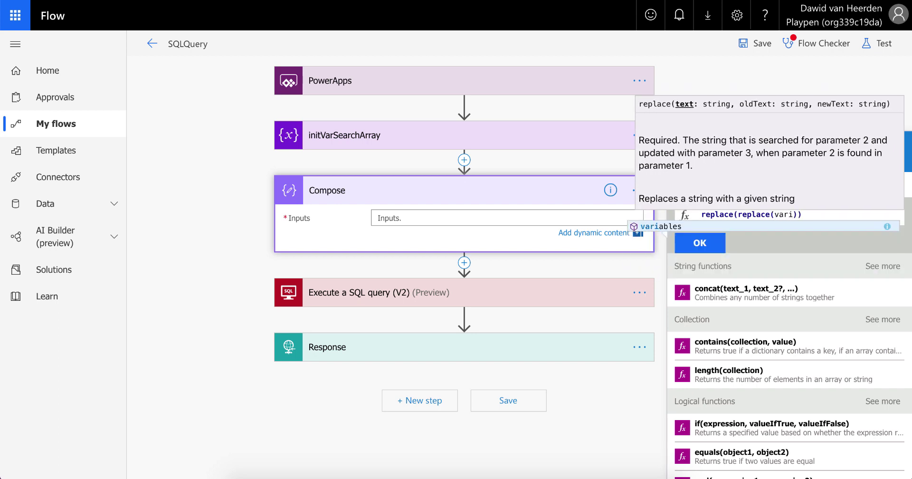
pyautogui.click(663, 226)
pyautogui.write('(')
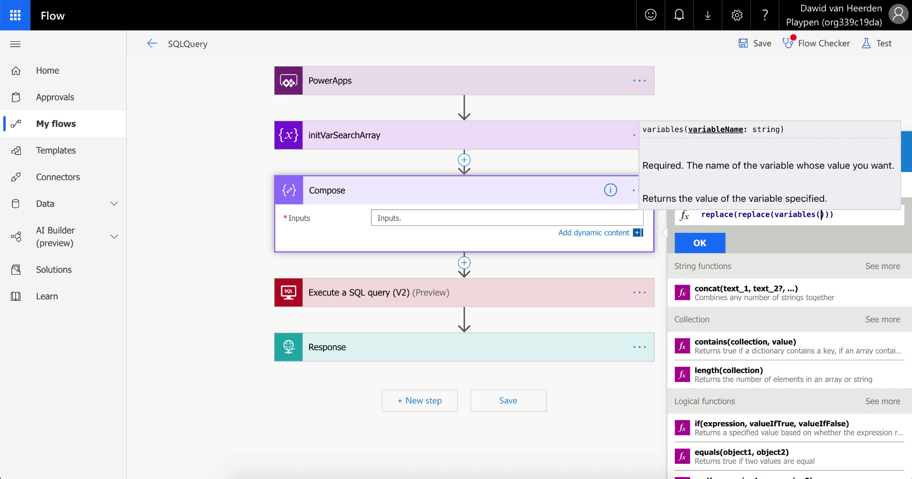
pyautogui.write("'varSearchArra")
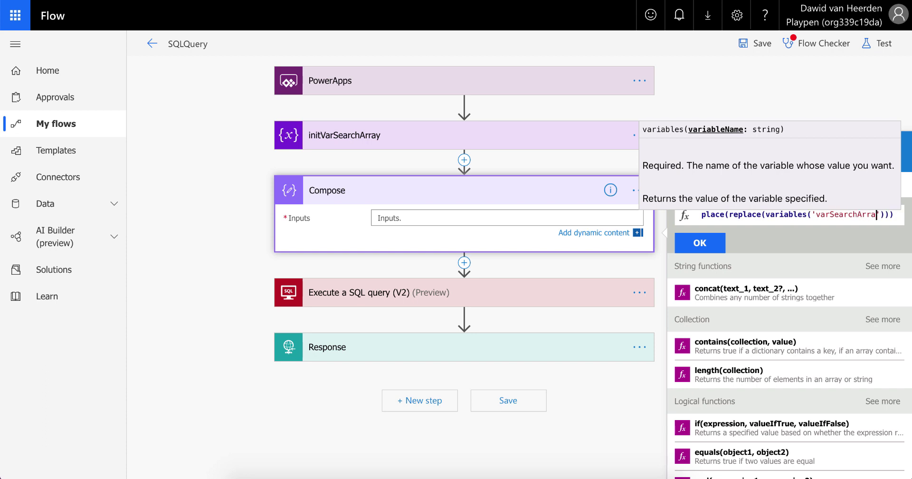
pyautogui.write('y')
pyautogui.click(333, 134)
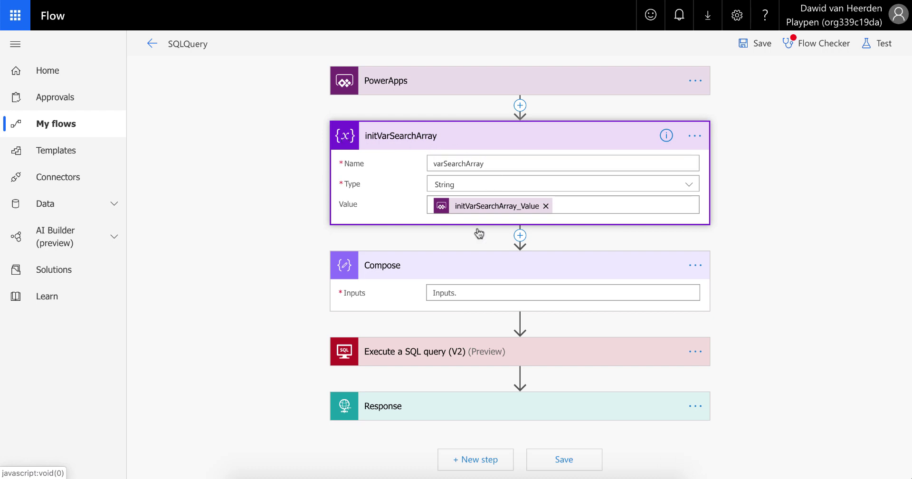
pyautogui.click(489, 268)
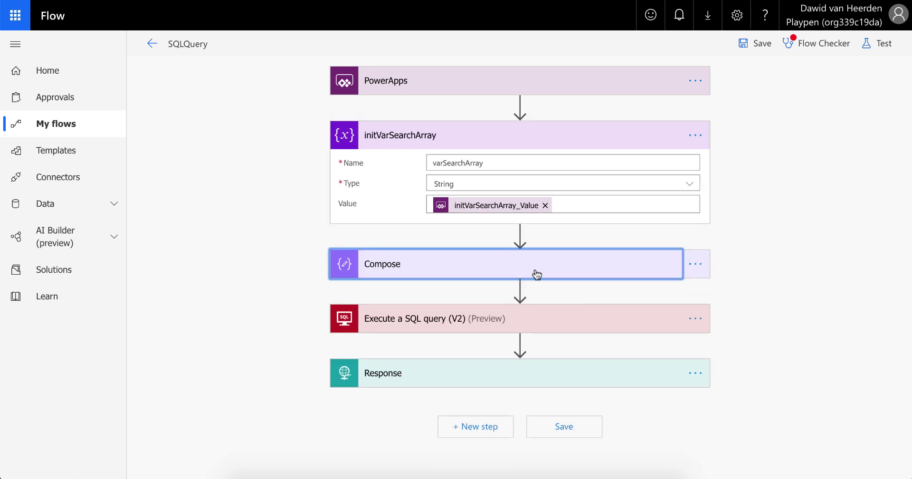
# - Begin the Compose action's Inputs expression with two nested replace functions around variables('varSearchArray')
pyautogui.click(536, 274)
pyautogui.click(539, 291)
pyautogui.click(843, 267)
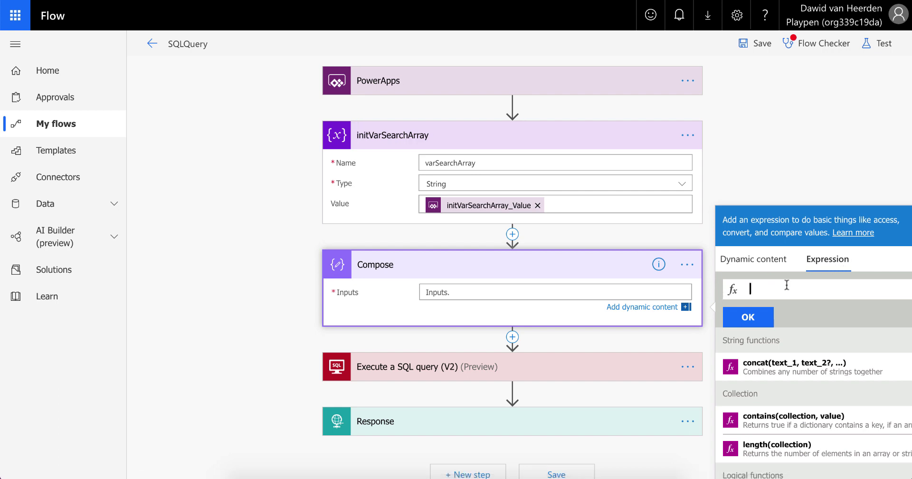
pyautogui.write('repa')
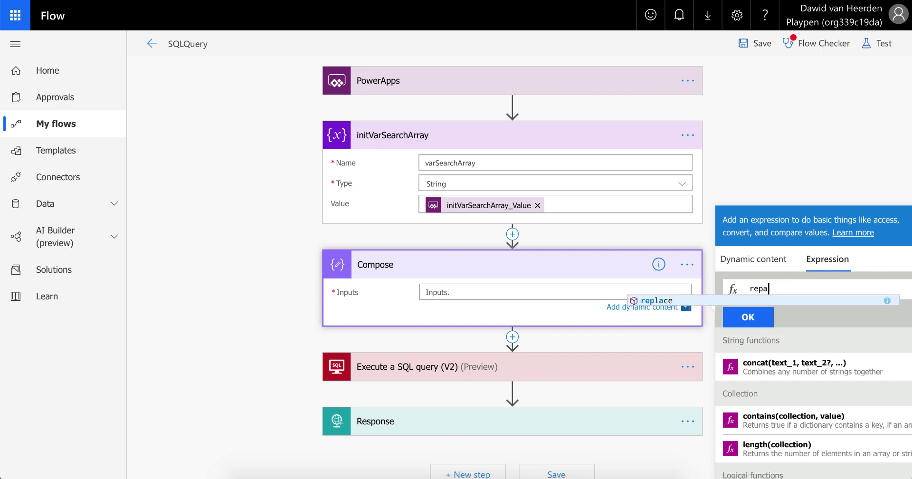
pyautogui.write('ce(re')
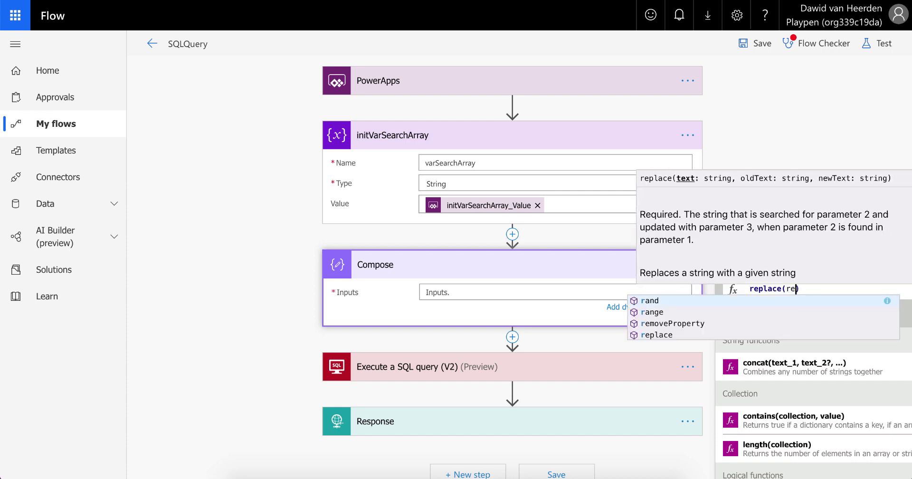
pyautogui.write('place(variables')
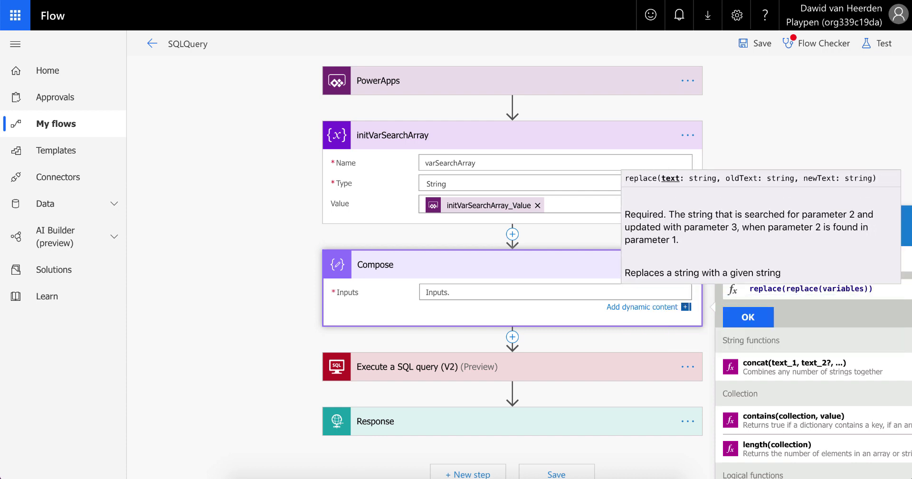
pyautogui.write('(')
pyautogui.write("'varSe")
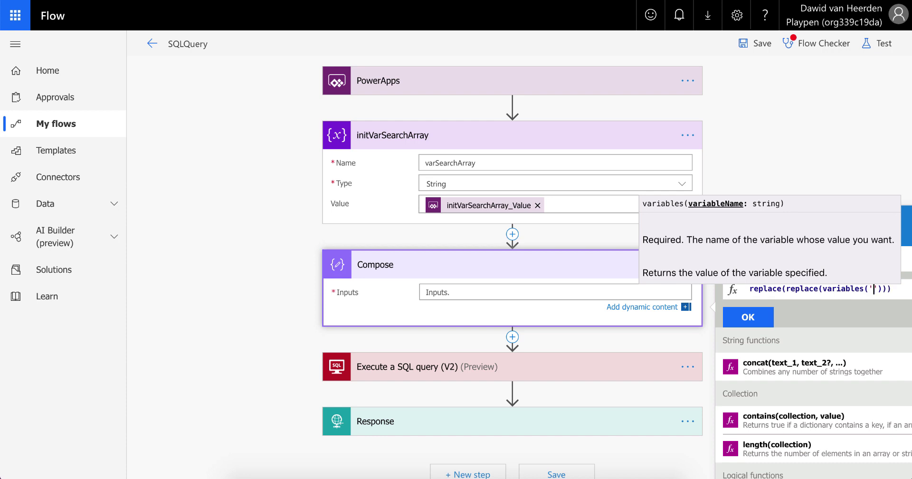
pyautogui.write("archArray')")
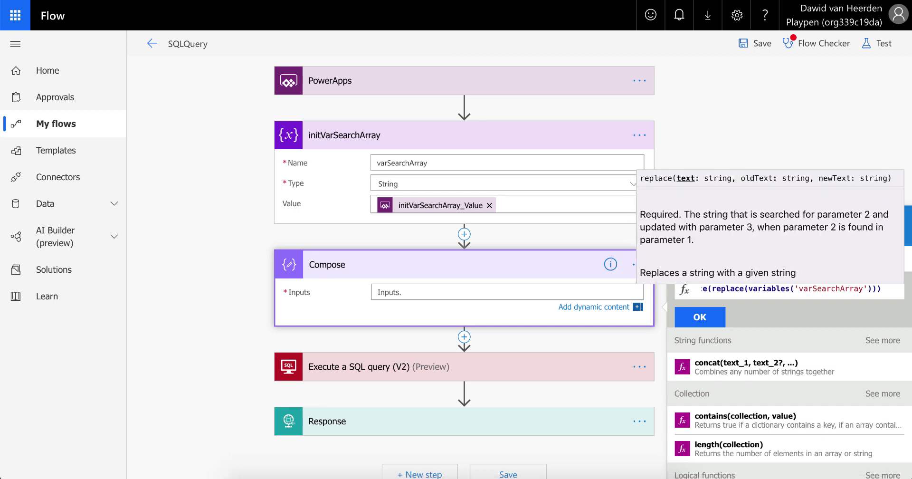
# - Complete the inner replace function with '"' as the old text and '''' as the new text
pyautogui.write(',')
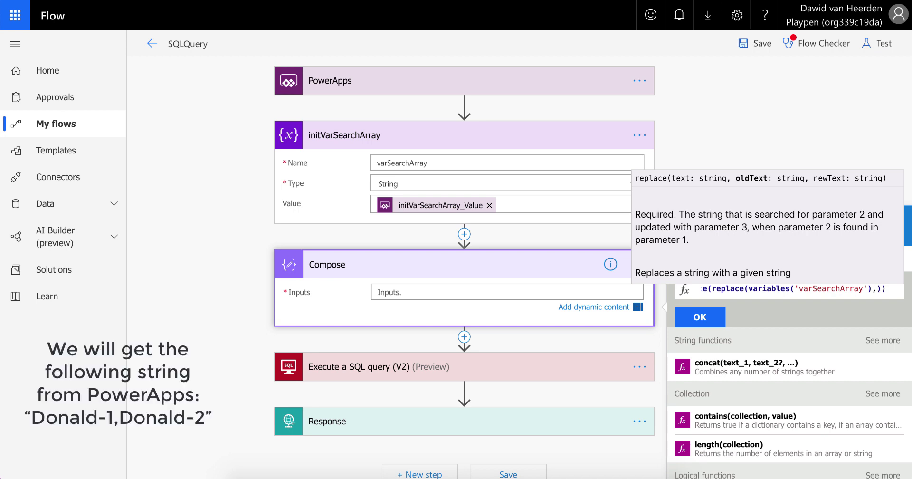
pyautogui.write("''")
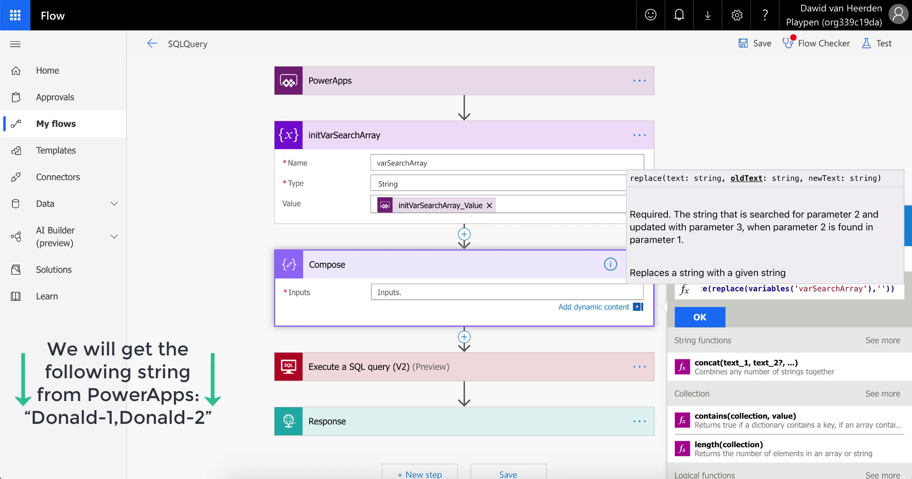
pyautogui.press('Left')
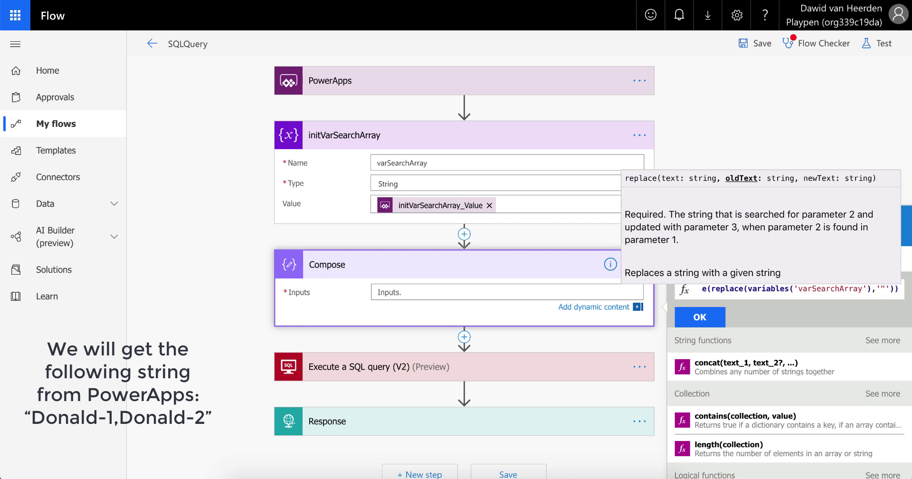
pyautogui.press('Right')
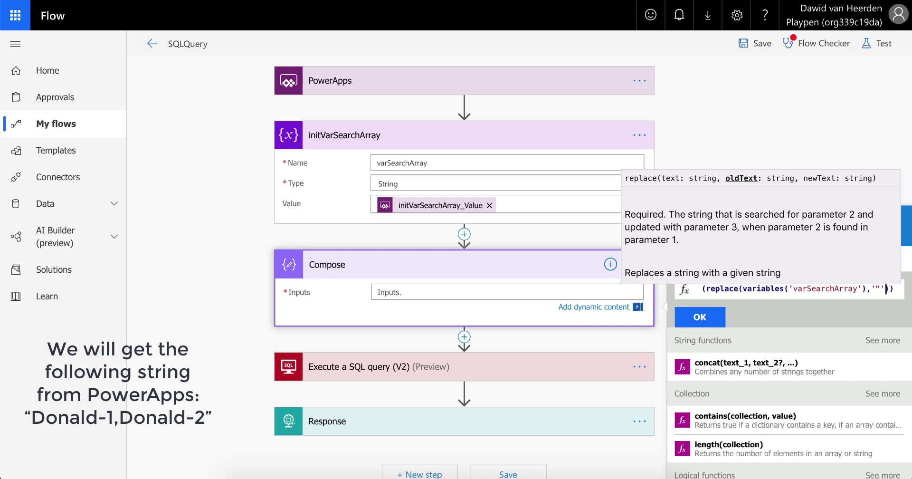
pyautogui.write(',')
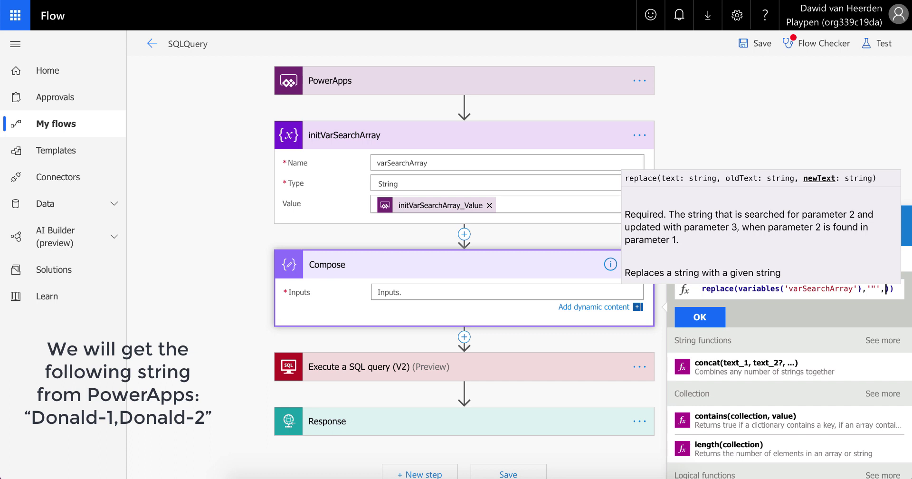
pyautogui.write("'")
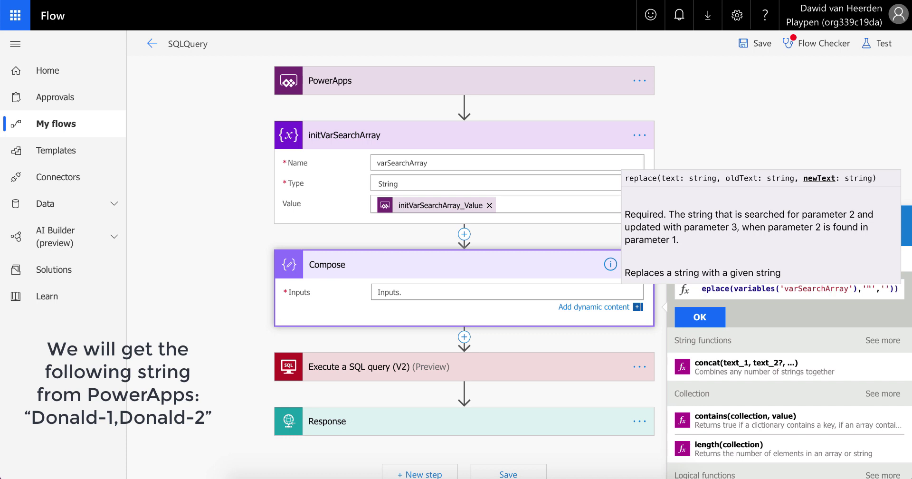
pyautogui.write("''")
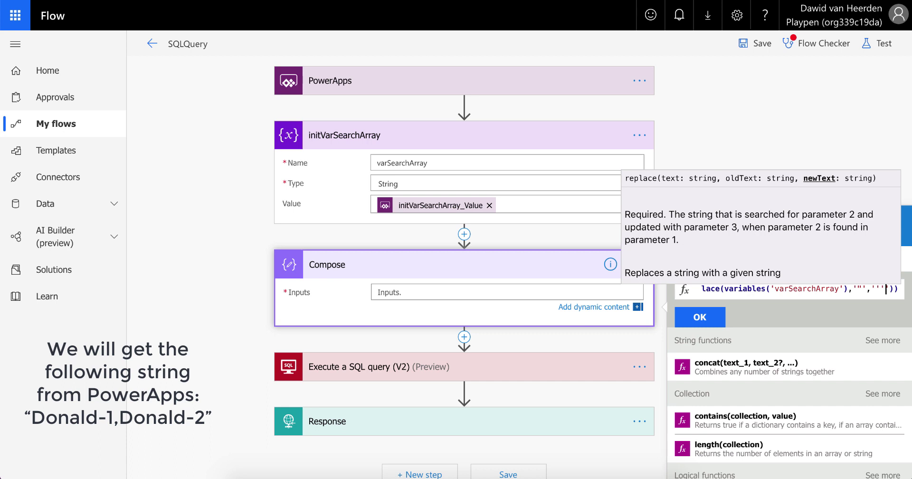
pyautogui.write("'")
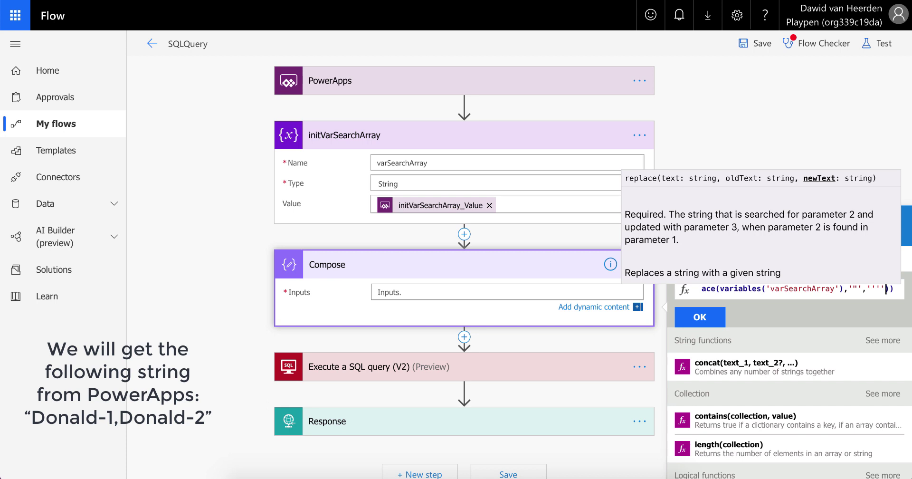
pyautogui.write("'")
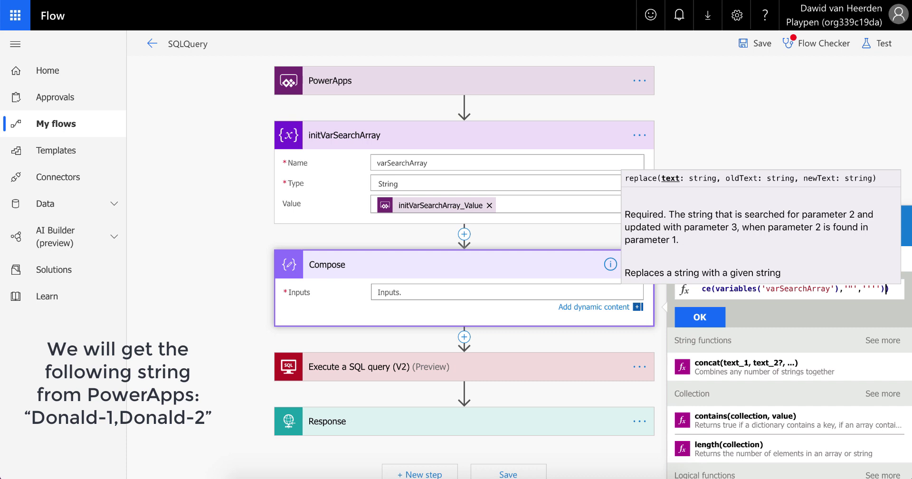
# - Complete the outer replace function with ',' as the old text and ''',''' as the new text, and insert the expression into Inputs
pyautogui.write(',')
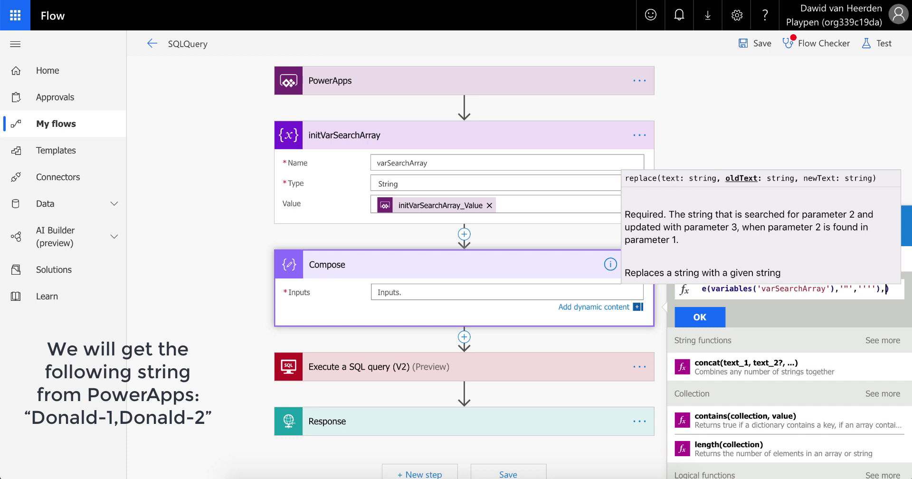
pyautogui.write('\'"\'')
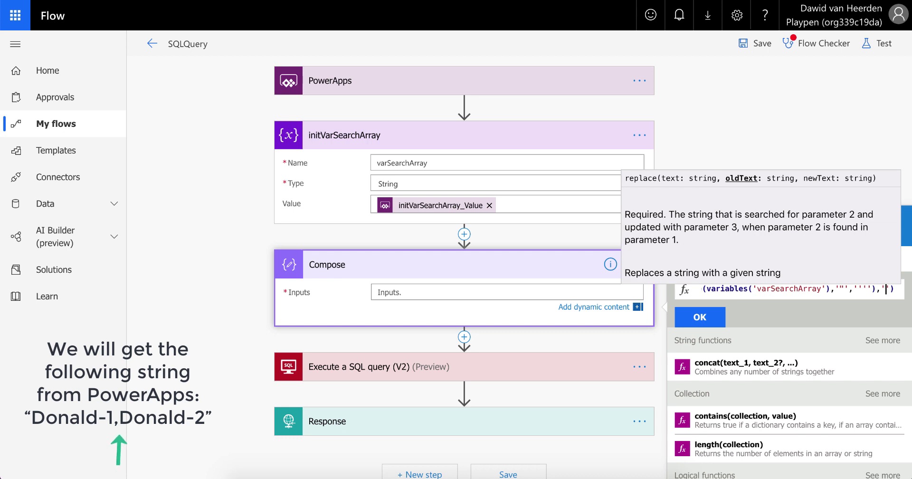
pyautogui.write(",'")
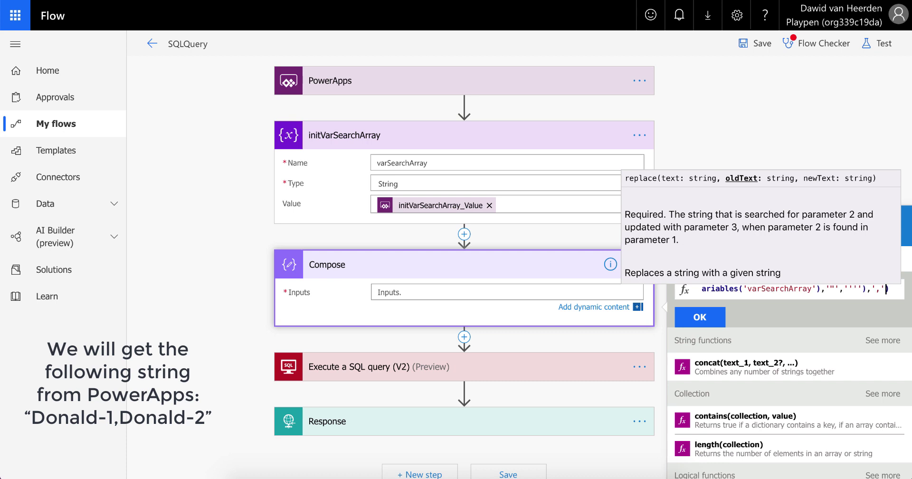
pyautogui.write(',')
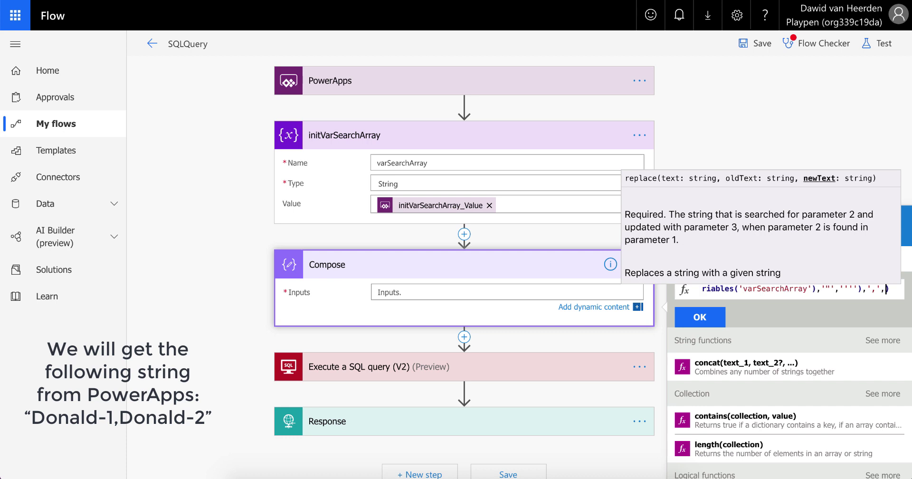
pyautogui.write("'''")
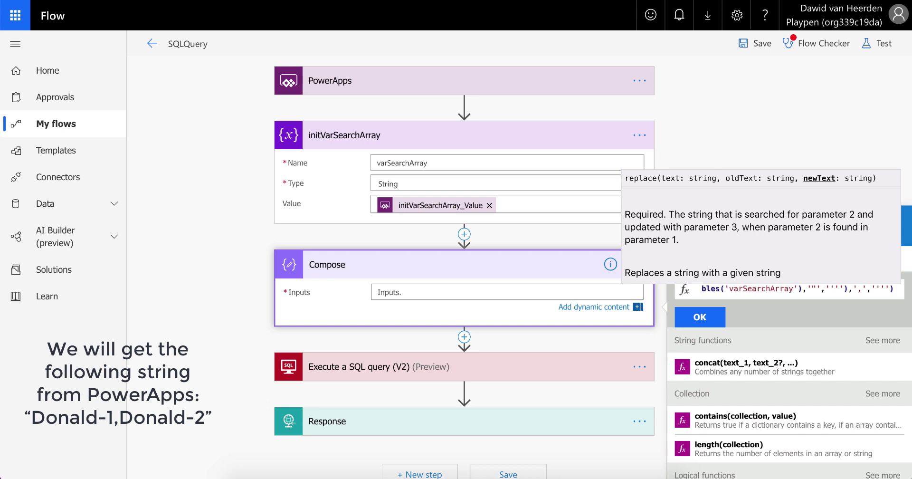
pyautogui.write(",''")
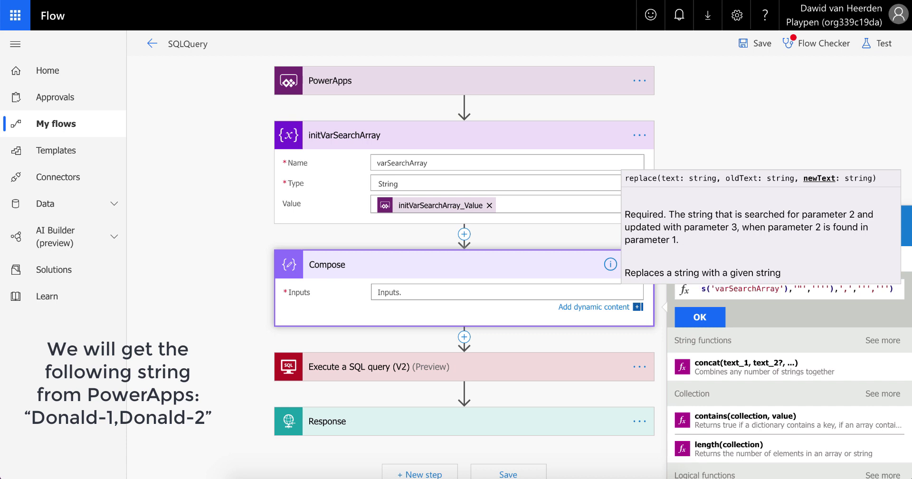
pyautogui.write("'")
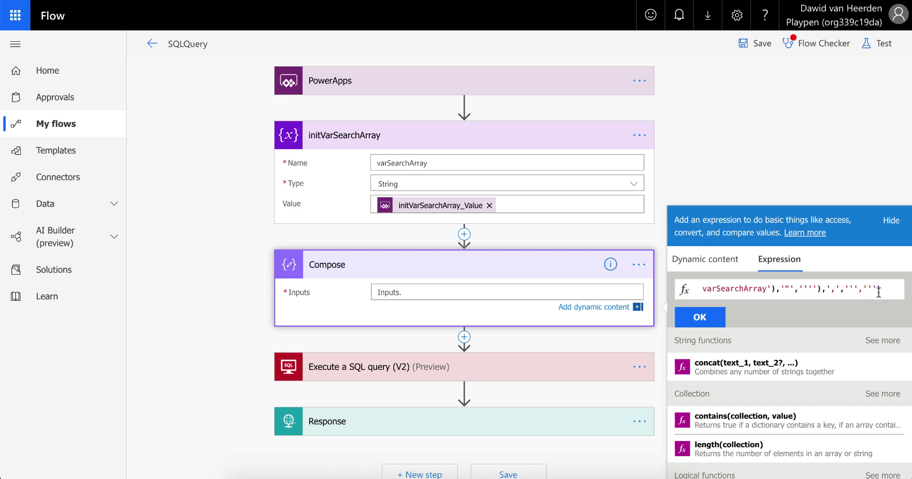
pyautogui.press('Home')
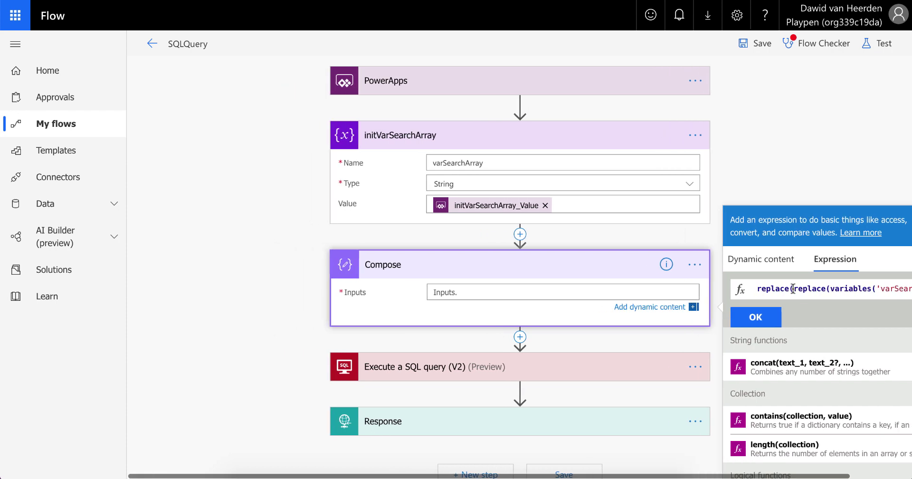
pyautogui.click(750, 316)
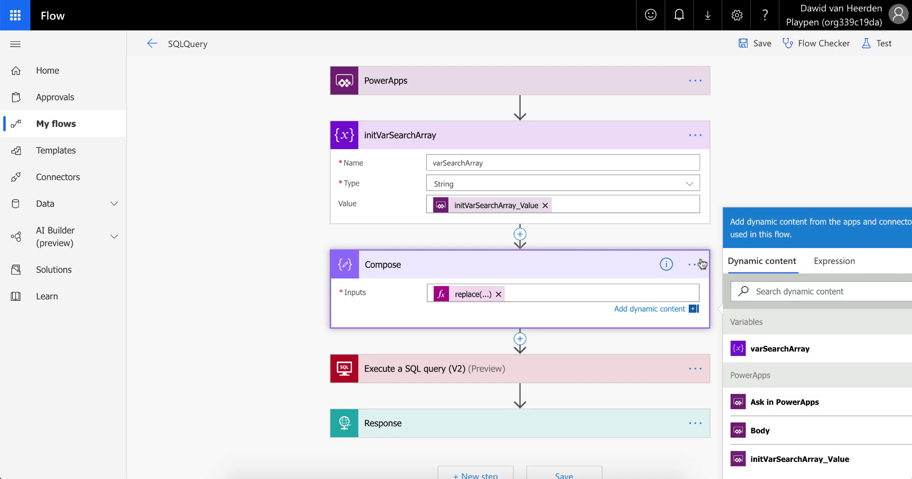
# - Replace the hard-coded names inside the outer quotes of the SQL query's IN list with the Compose Output, and save the flow
pyautogui.scroll(-2, 591, 266)
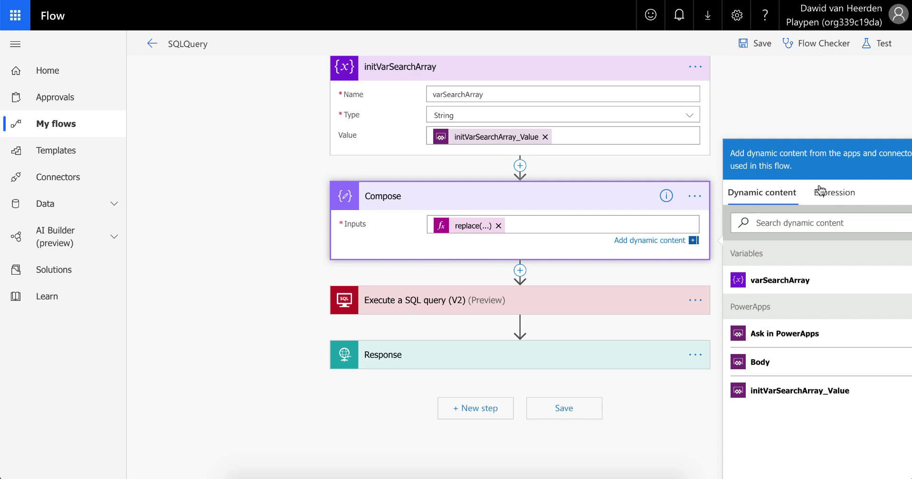
pyautogui.scroll(-1, 780, 190)
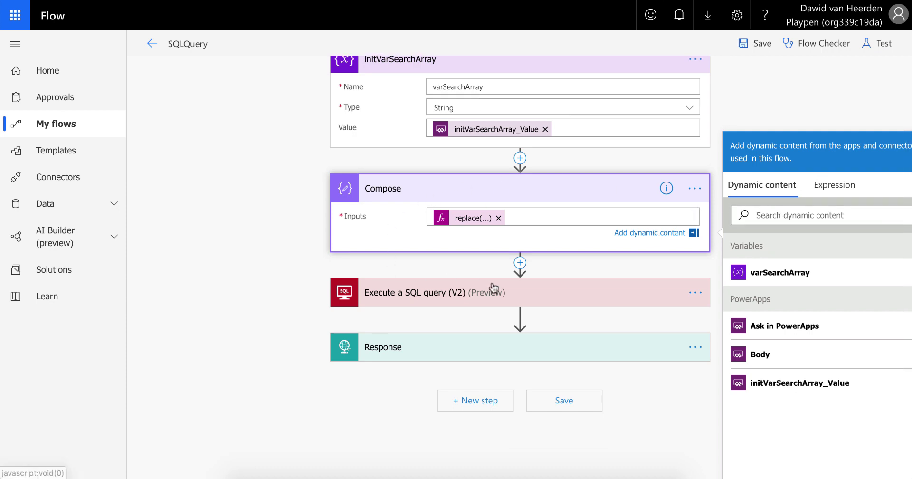
pyautogui.click(514, 295)
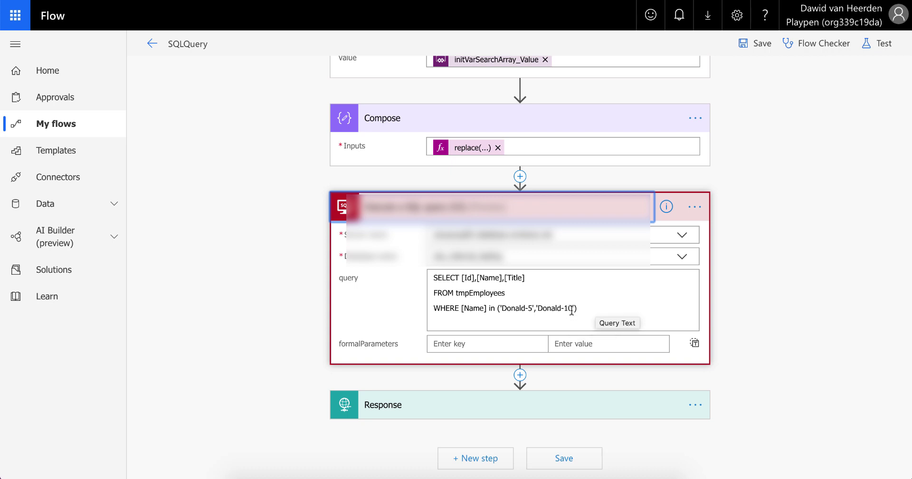
pyautogui.moveTo(572, 309); pyautogui.dragTo(504, 310)
pyautogui.press('BackSpace')
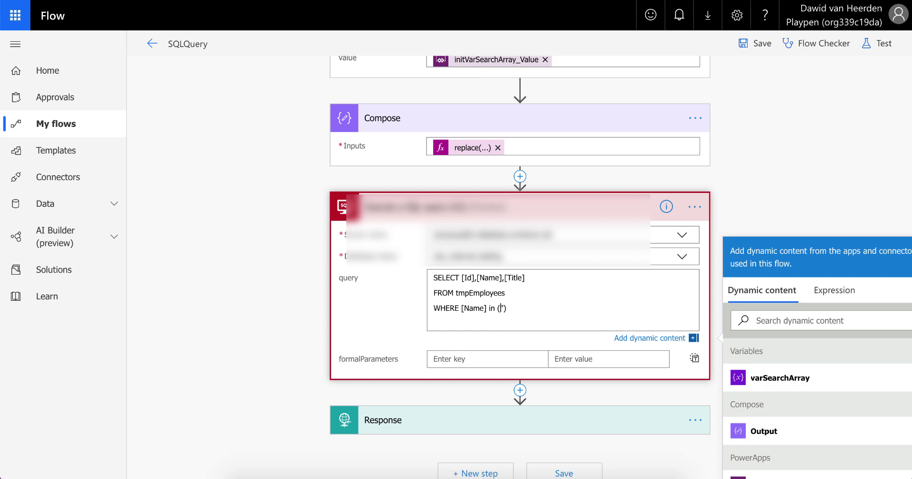
pyautogui.scroll(-1, 641, 342)
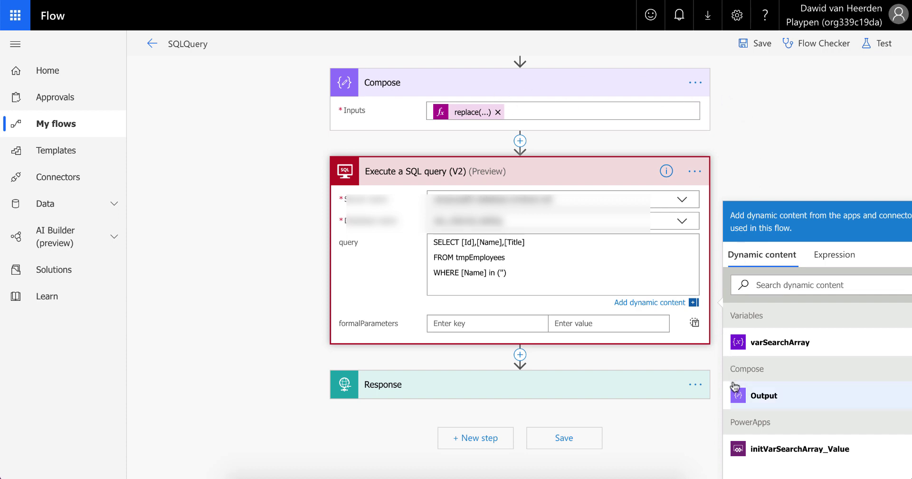
pyautogui.click(753, 393)
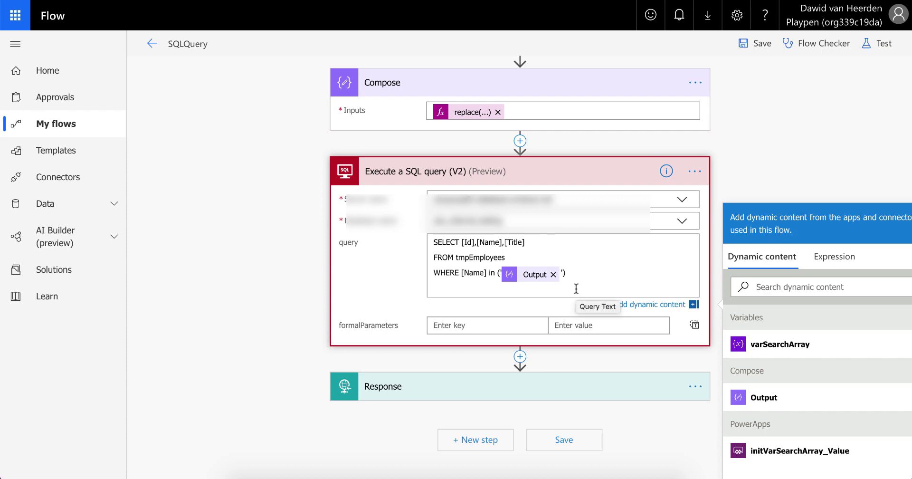
pyautogui.click(763, 43)
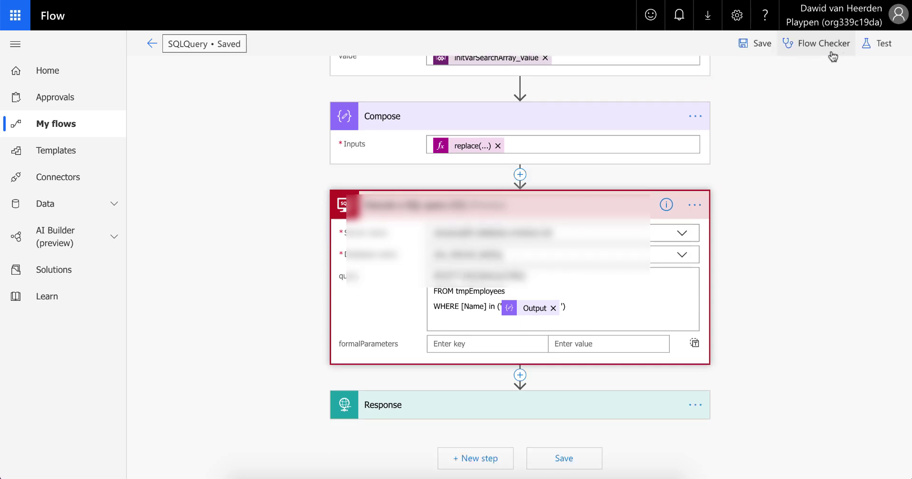
# - Test the flow by performing the trigger action, with Donald-1,Donald9 as the initVarSearchArray_Value
pyautogui.click(878, 43)
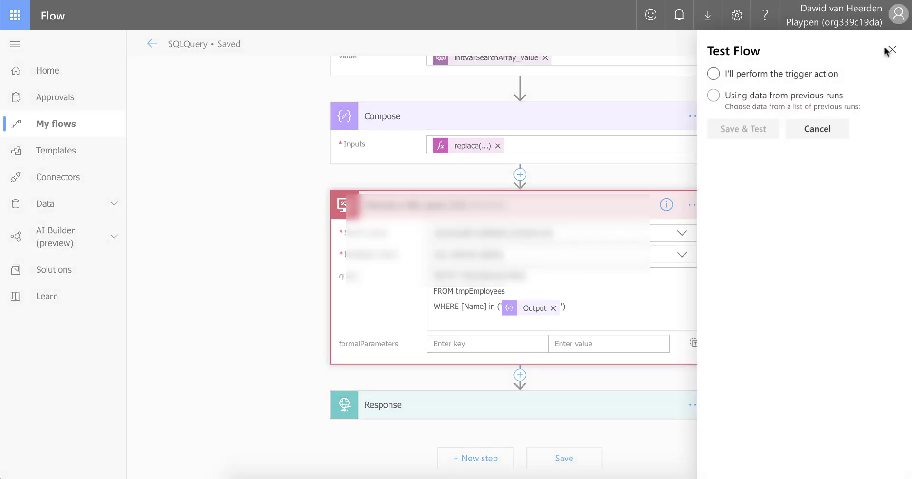
pyautogui.click(752, 76)
pyautogui.click(745, 126)
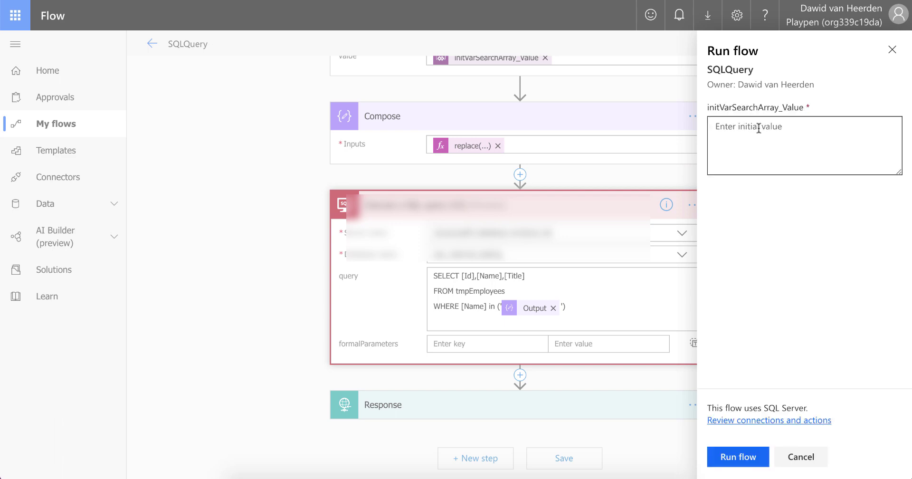
pyautogui.click(758, 128)
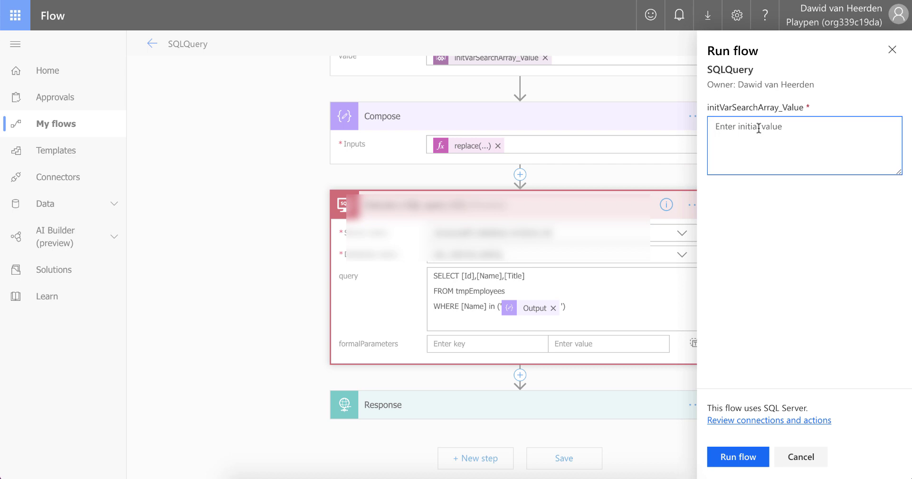
pyautogui.write('Donald-1,Donald9')
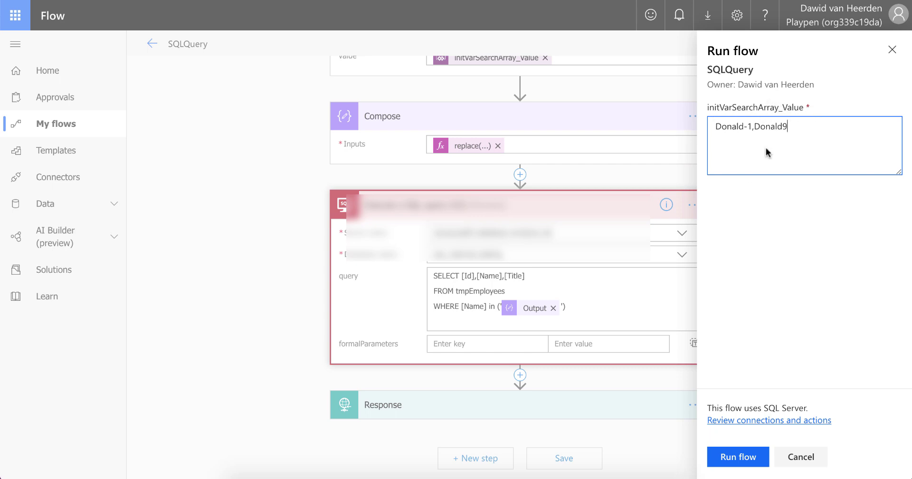
pyautogui.click(738, 456)
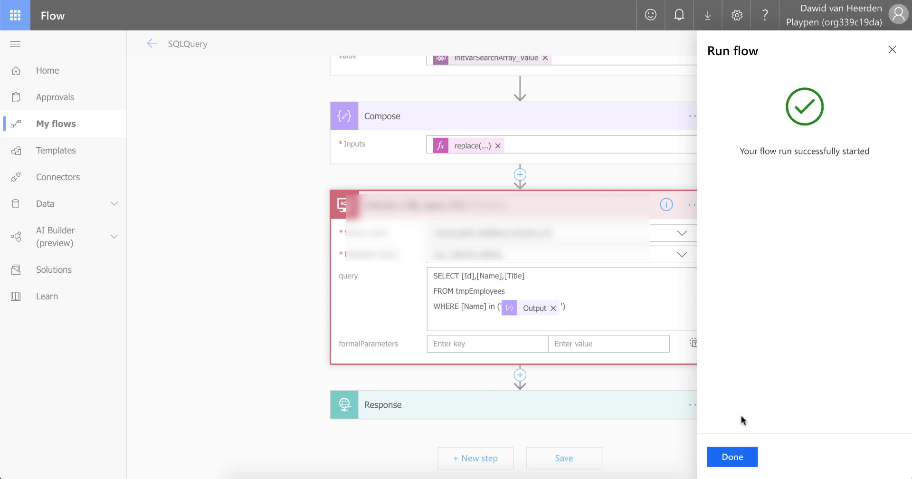
pyautogui.click(731, 455)
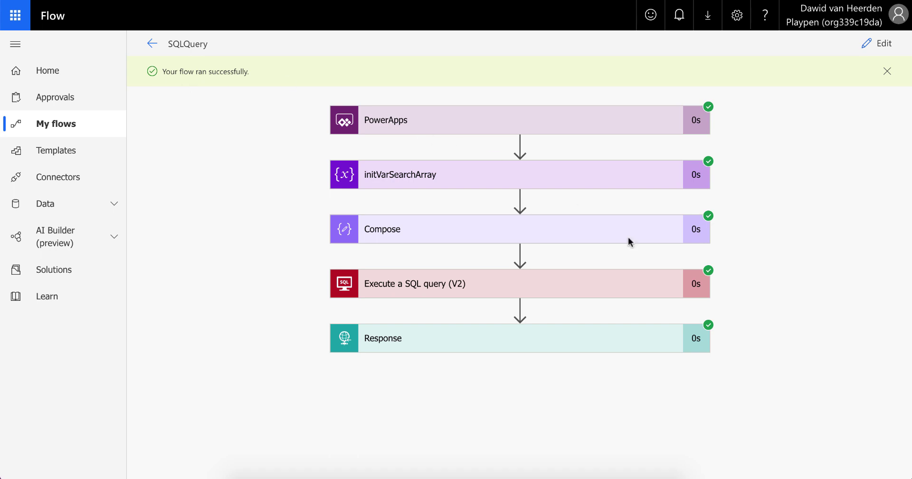
# - Examine the submitted query and the Query Results of Execute a SQL query (V2) in the test run
pyautogui.click(459, 297)
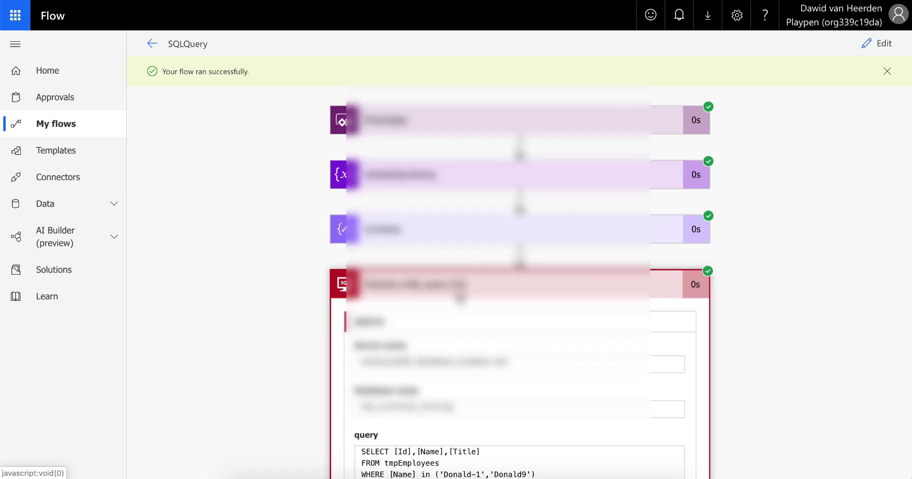
pyautogui.scroll(-6, 697, 317)
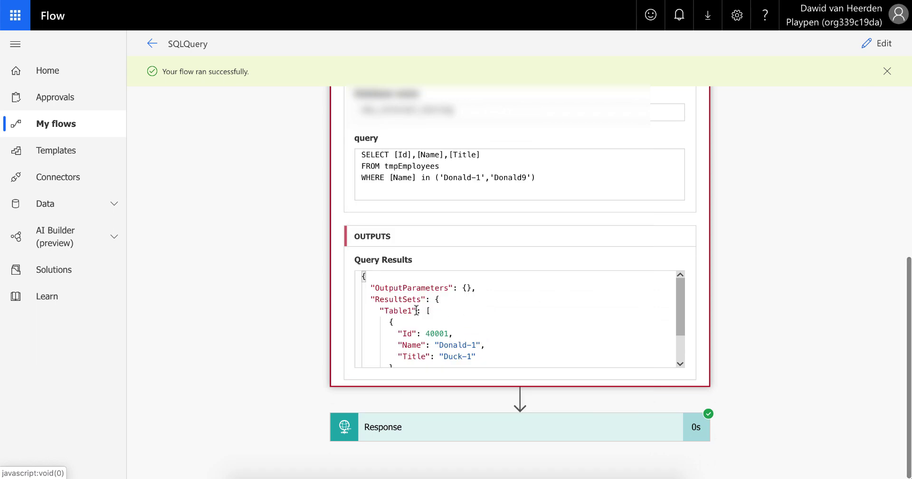
pyautogui.scroll(-3, 414, 277)
pyautogui.scroll(3, 414, 278)
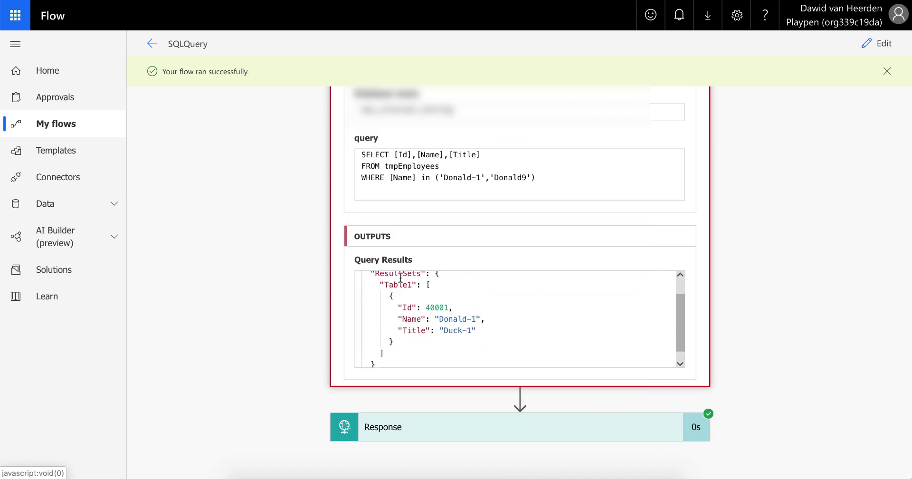
pyautogui.scroll(-1, 486, 326)
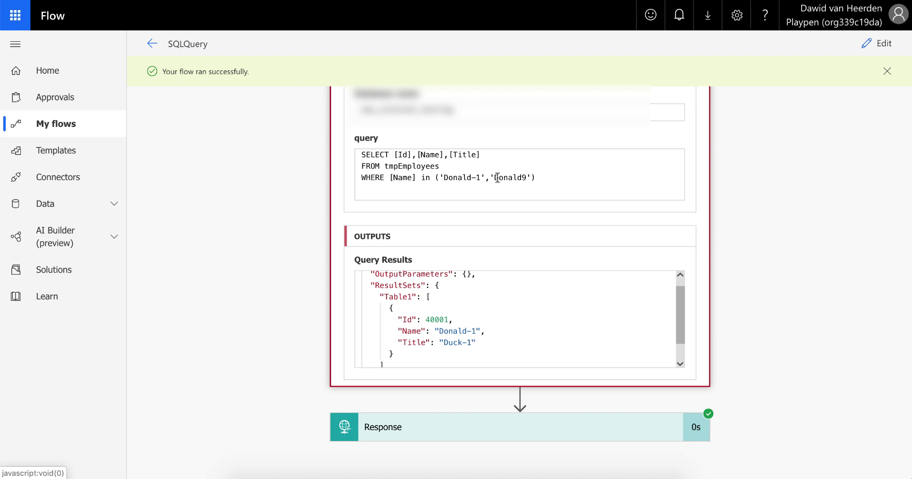
# - Run another test of the flow by performing the trigger action, with Donald-1,Donald-11 as the initVarSearchArray_Value
pyautogui.scroll(6, 529, 179)
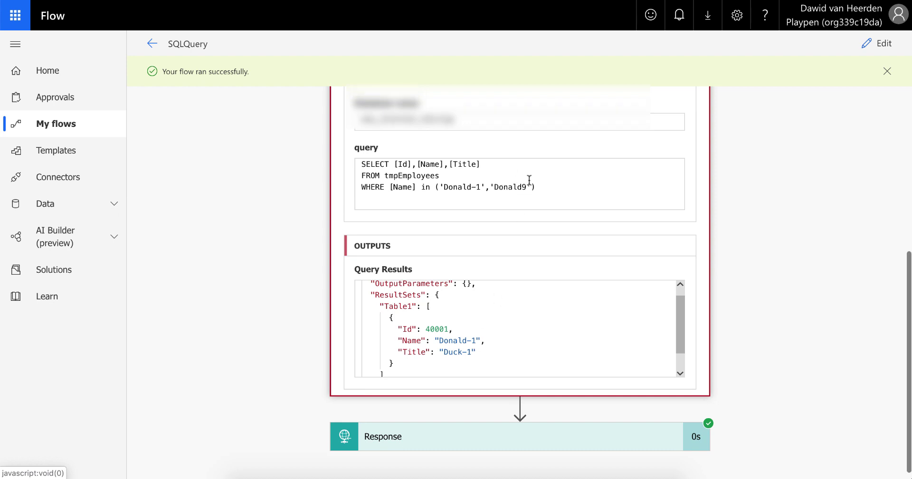
pyautogui.click(879, 52)
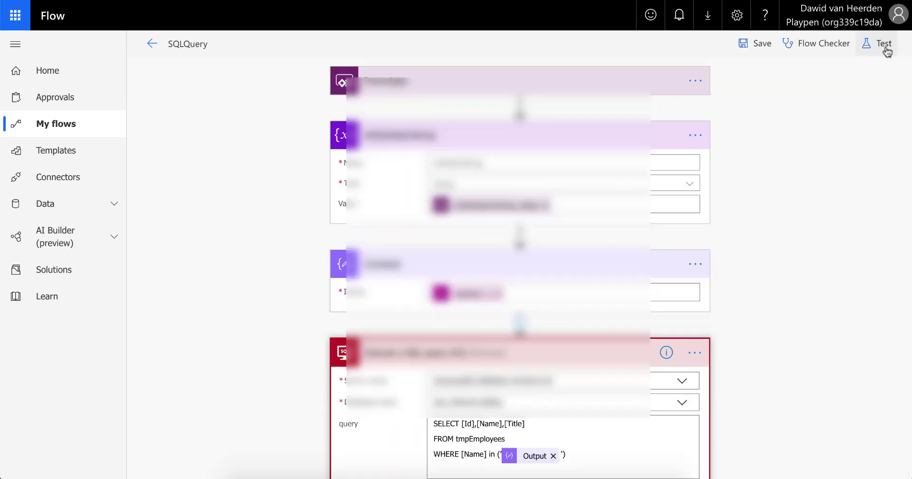
pyautogui.click(879, 53)
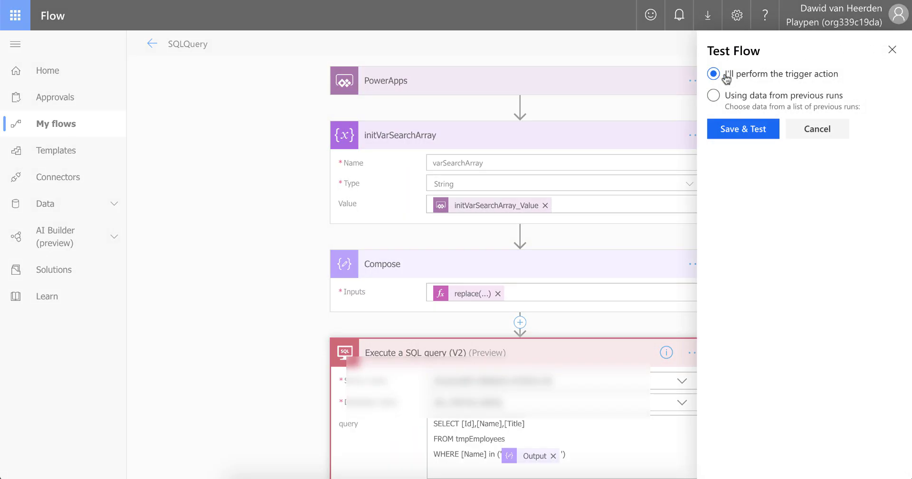
pyautogui.click(726, 125)
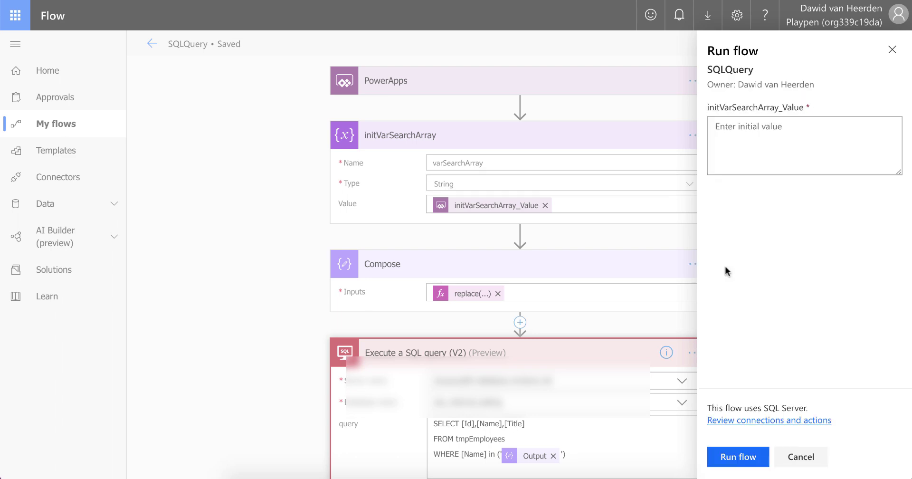
pyautogui.click(779, 118)
pyautogui.write('D')
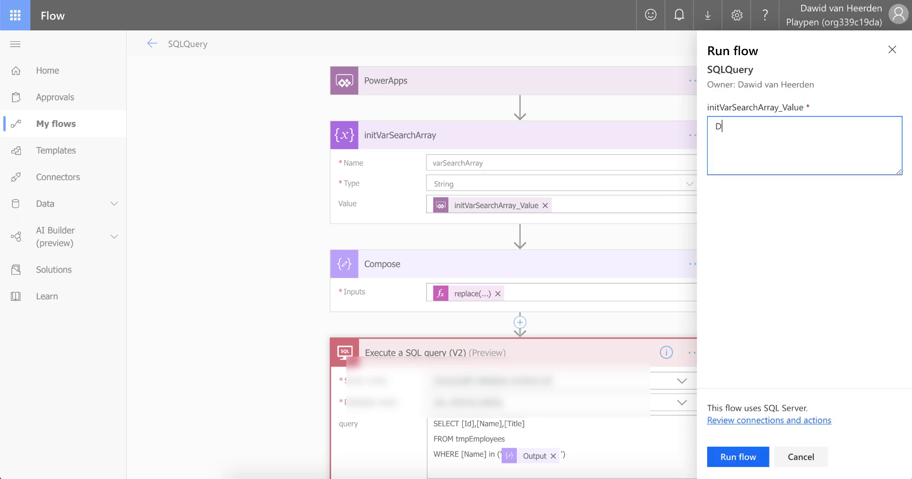
pyautogui.write('onald-1')
pyautogui.write(',Donald-1')
pyautogui.write('10')
pyautogui.press('BackSpace')
pyautogui.click(737, 457)
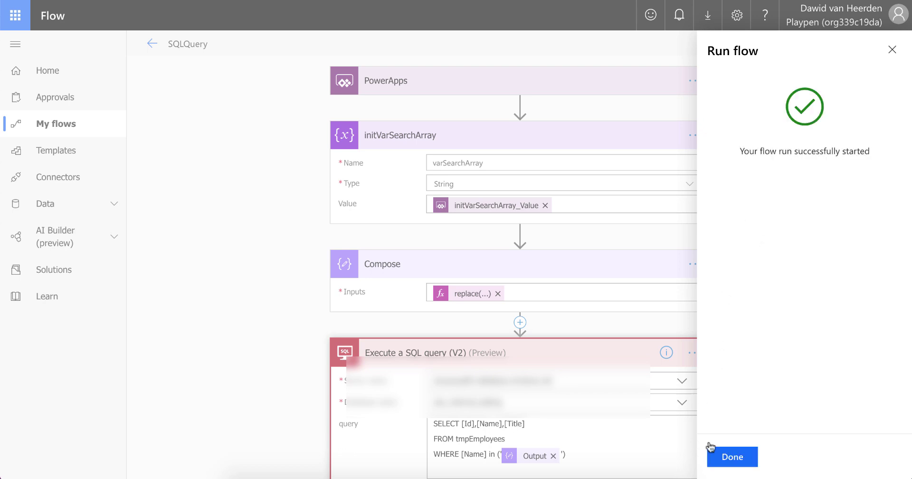
pyautogui.click(733, 452)
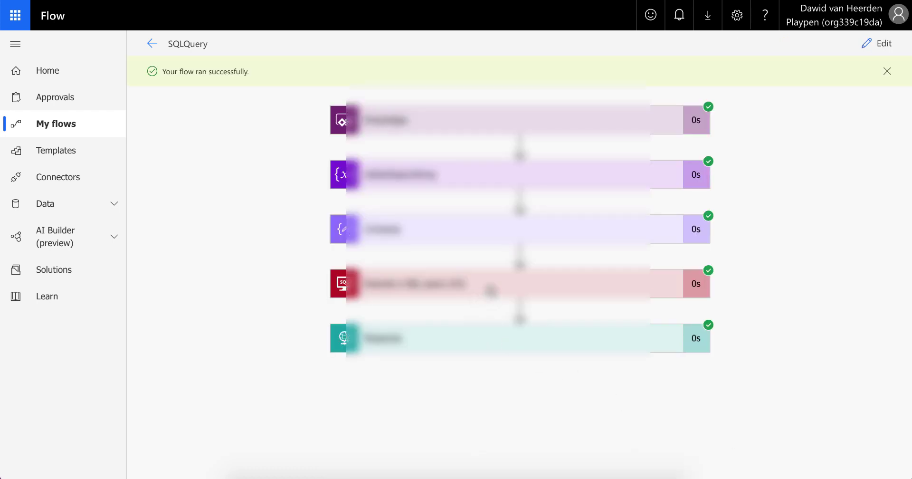
# - Inspect the query sent by the SQL action and its Query Results for the Donald-1,Donald-11 run
pyautogui.click(625, 280)
pyautogui.scroll(-5, 425, 327)
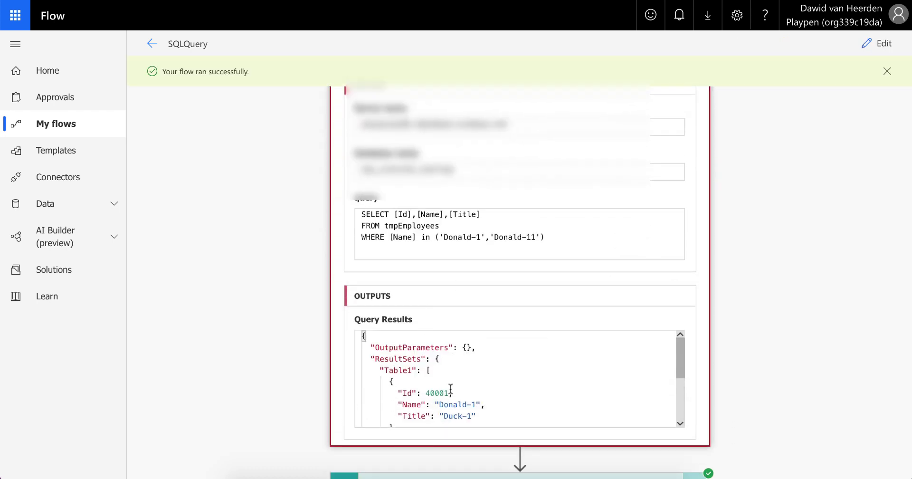
pyautogui.scroll(-3, 481, 395)
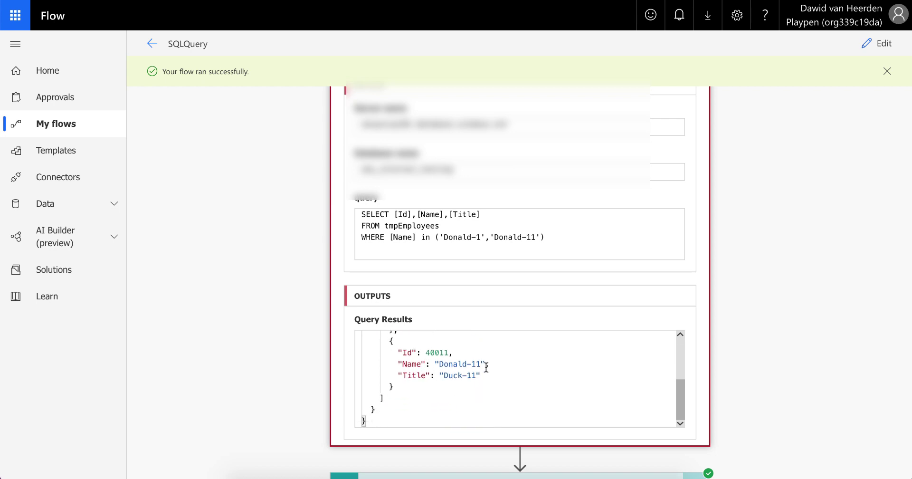
pyautogui.scroll(1, 486, 367)
pyautogui.scroll(5, 486, 367)
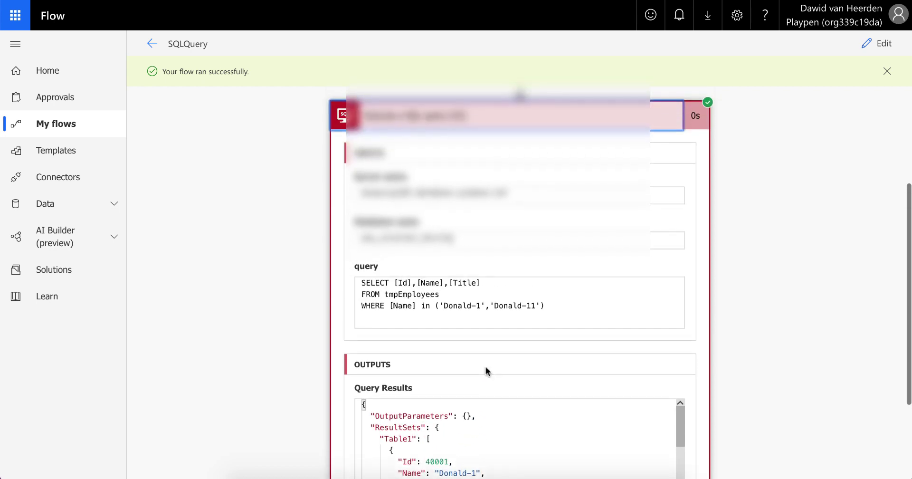
pyautogui.scroll(4, 485, 366)
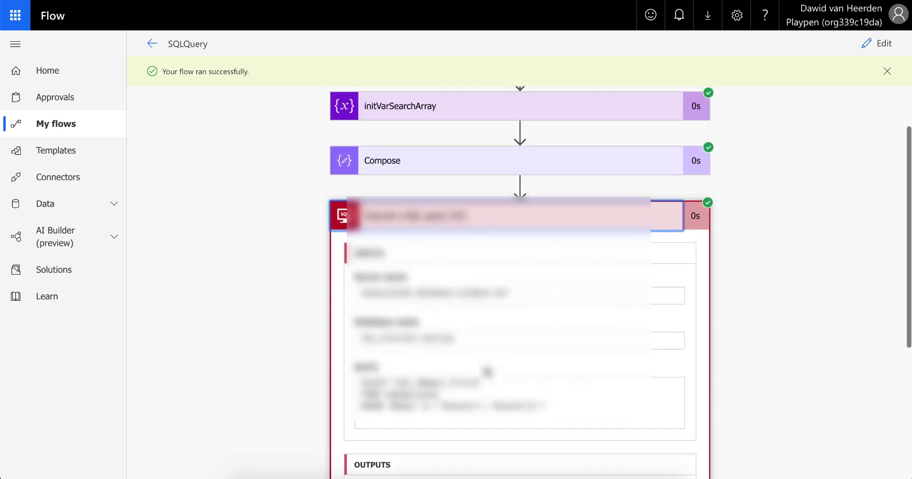
# - Switch to the PowerApps app, add a new blank screen and insert a button on it
pyautogui.click(402, 285)
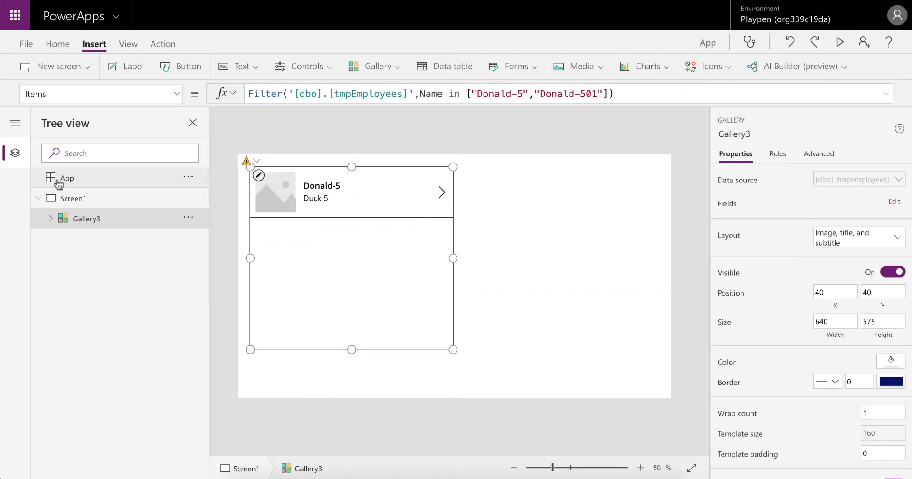
pyautogui.click(64, 73)
pyautogui.press('Escape')
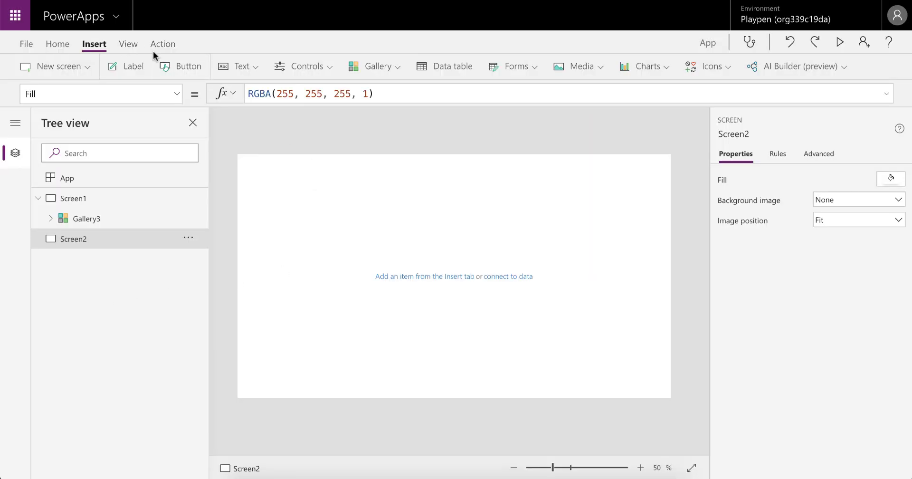
pyautogui.click(184, 64)
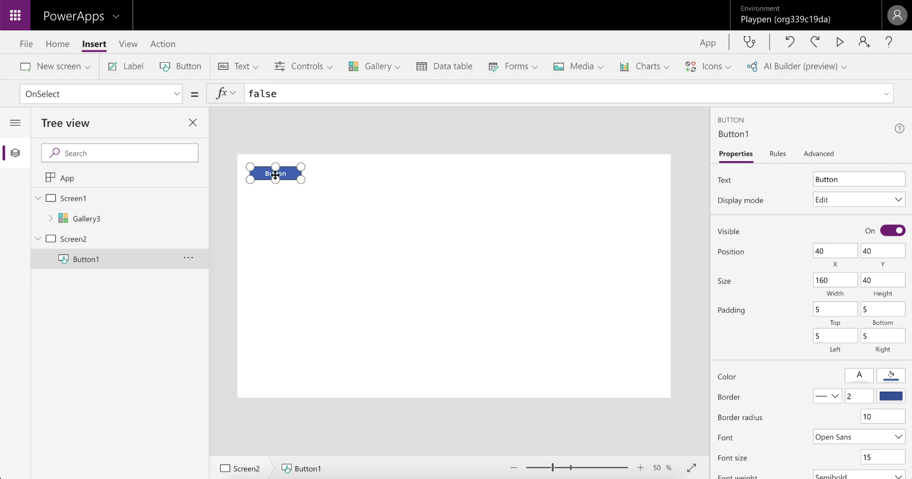
# - Attach the SQLQuery flow to the new button's OnSelect and pass "Donald-4,Donald-700" as its search value
pyautogui.click(163, 43)
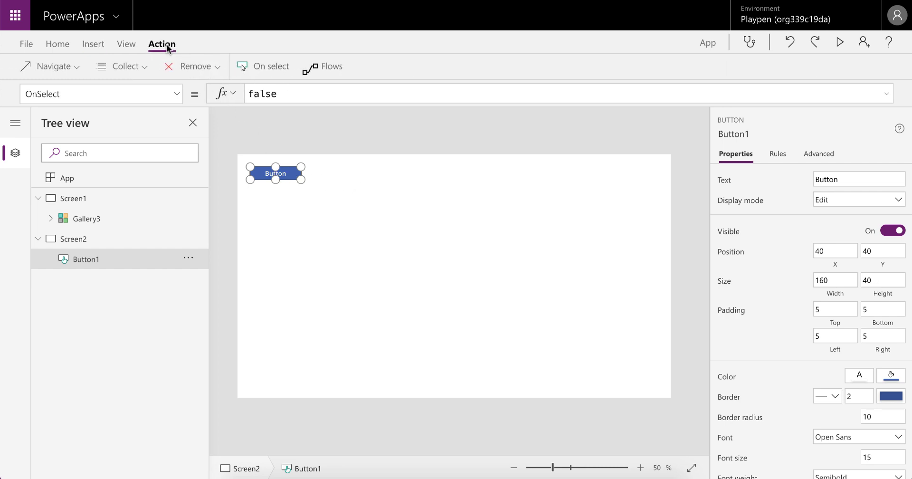
pyautogui.click(326, 71)
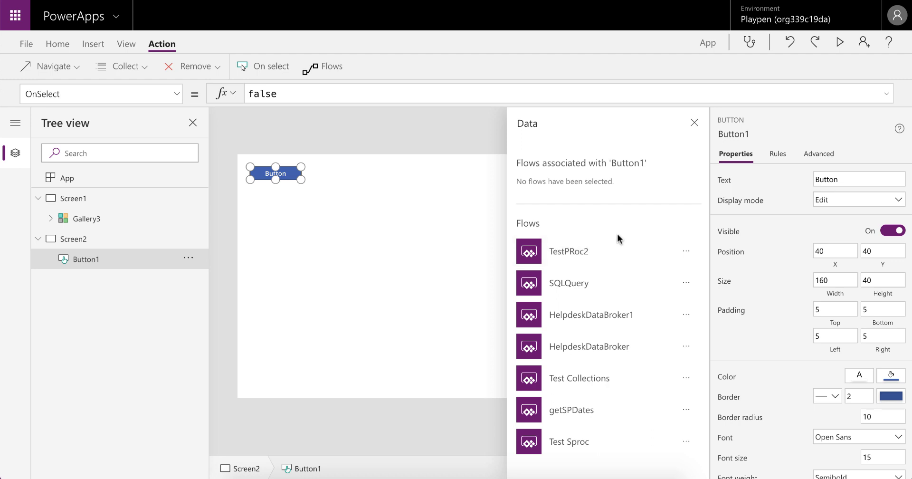
pyautogui.click(571, 284)
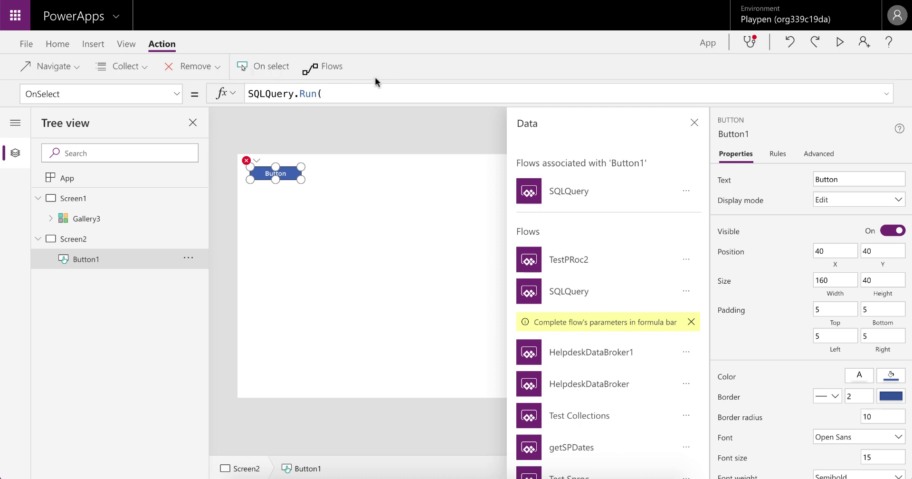
pyautogui.click(378, 89)
pyautogui.write('"')
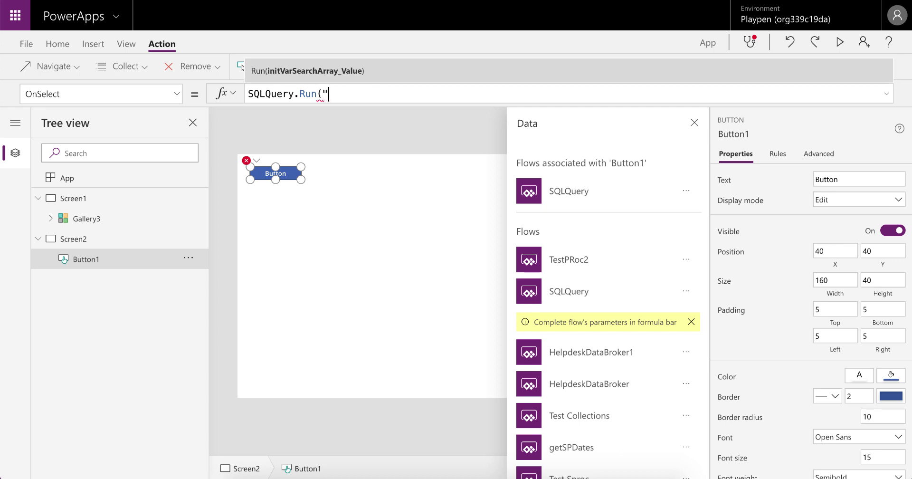
pyautogui.write('Donald-4,Donald')
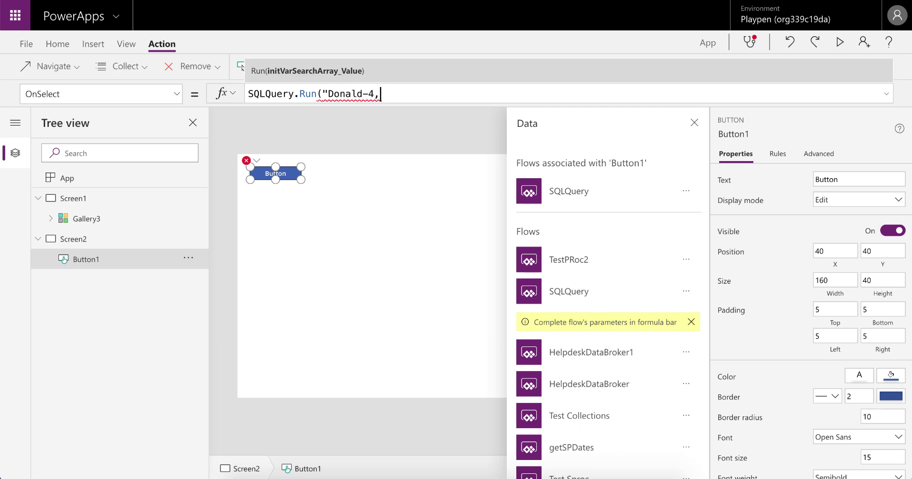
pyautogui.write('-700')
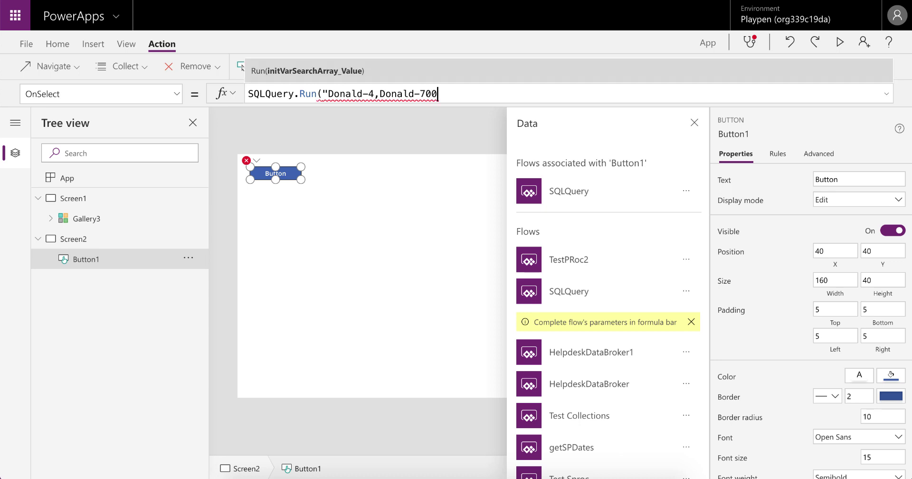
pyautogui.write('")')
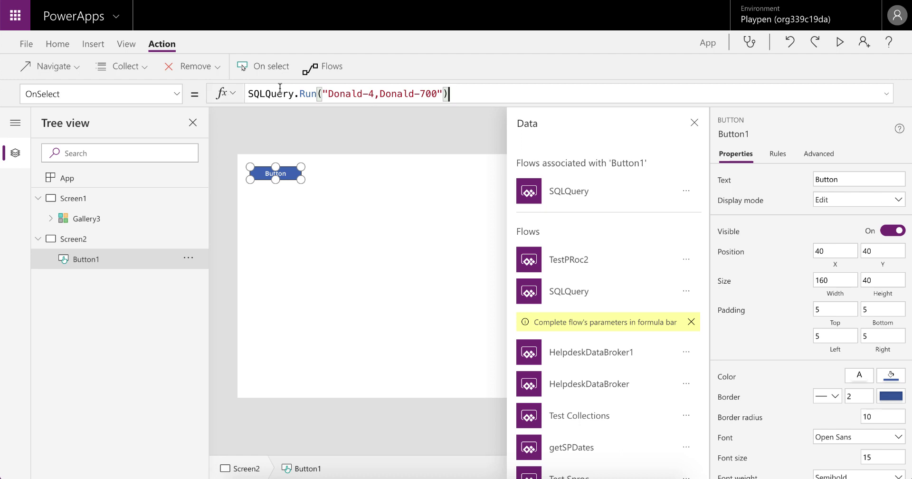
# - Wrap the SQLQuery.Run call in the button's OnSelect formula with ClearCollect, storing the result in a collection named tmplocal
pyautogui.click(248, 93)
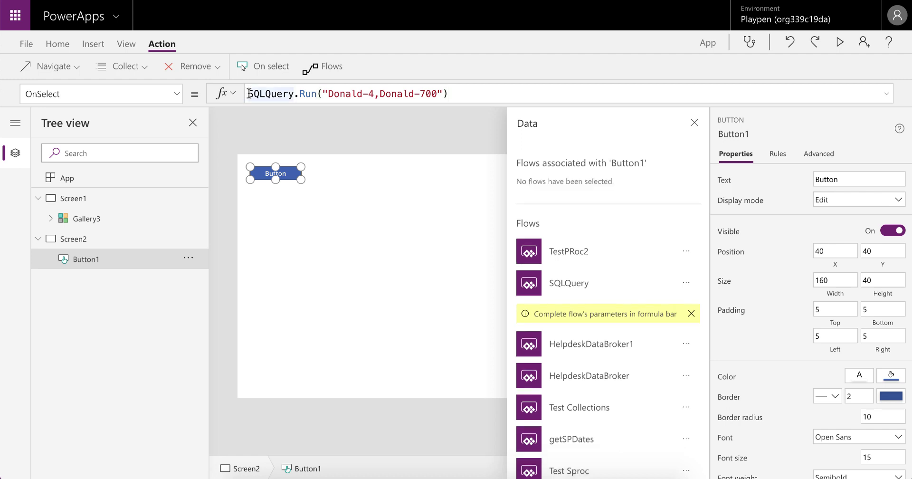
pyautogui.write('ClearCollect')
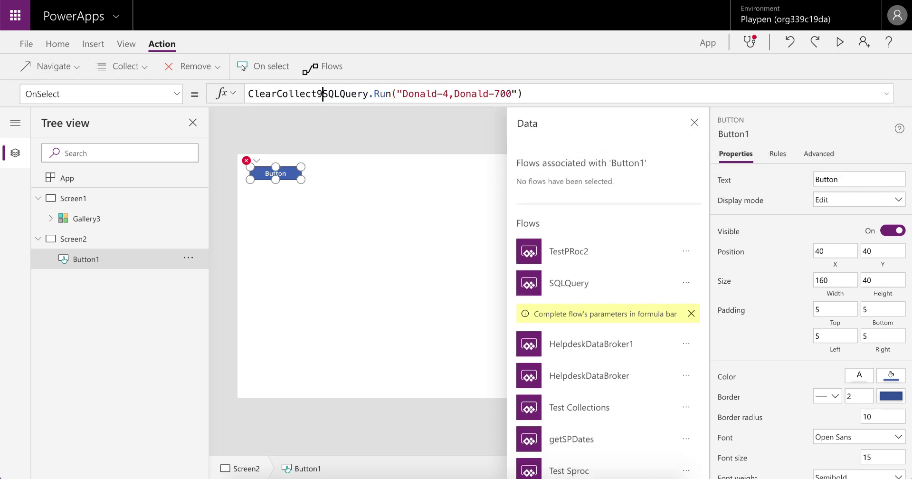
pyautogui.write('(')
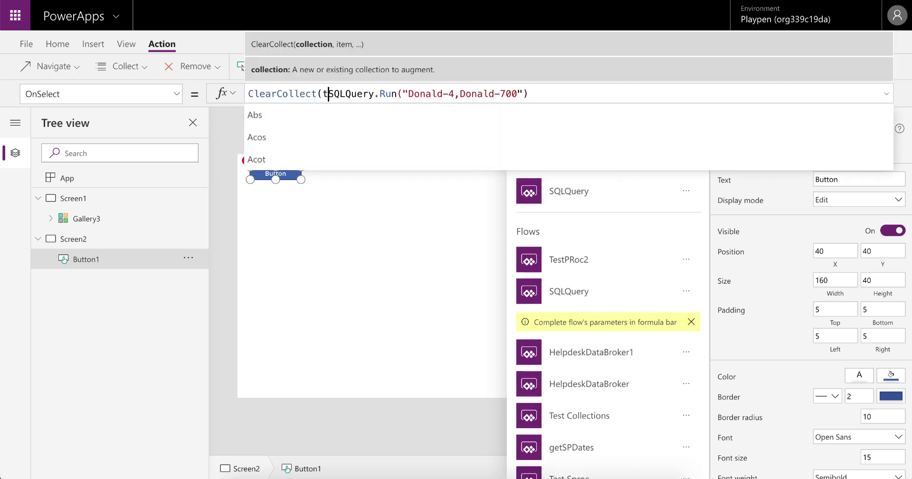
pyautogui.write('tmplocal,')
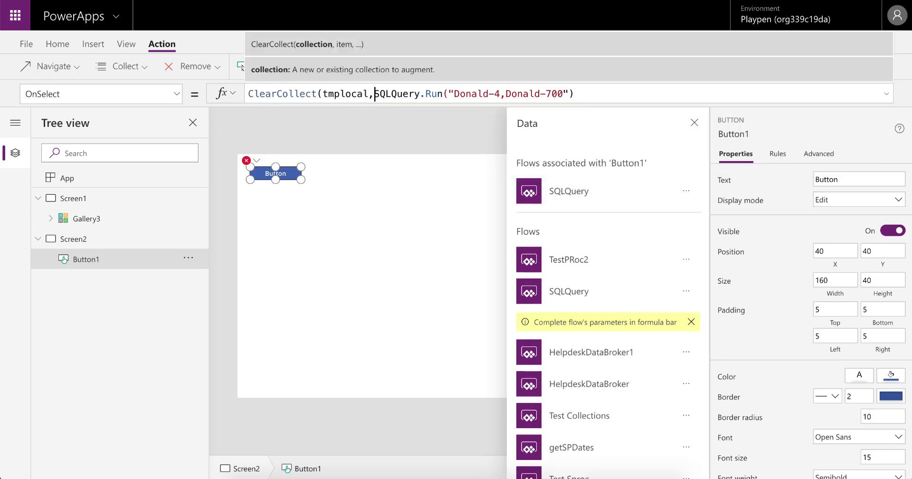
pyautogui.click(576, 94)
pyautogui.write(')')
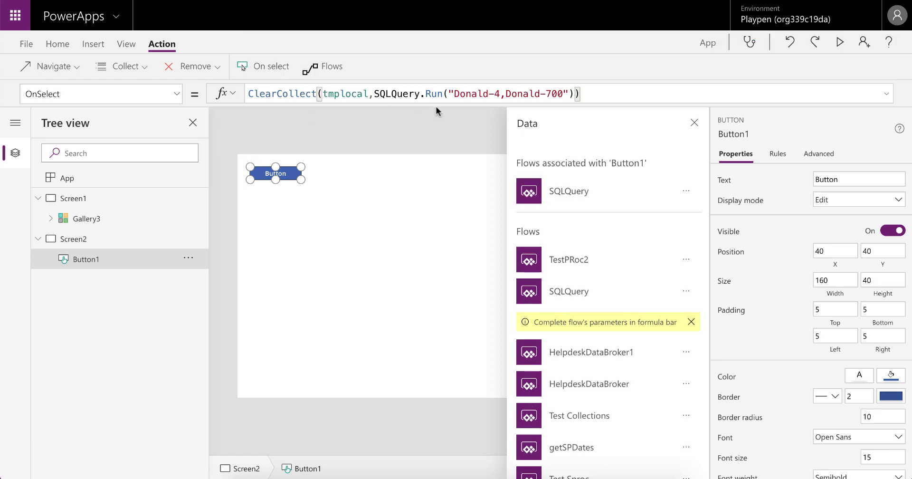
# - Preview the app, trigger the button to run the flow, and return to the editor
pyautogui.click(839, 43)
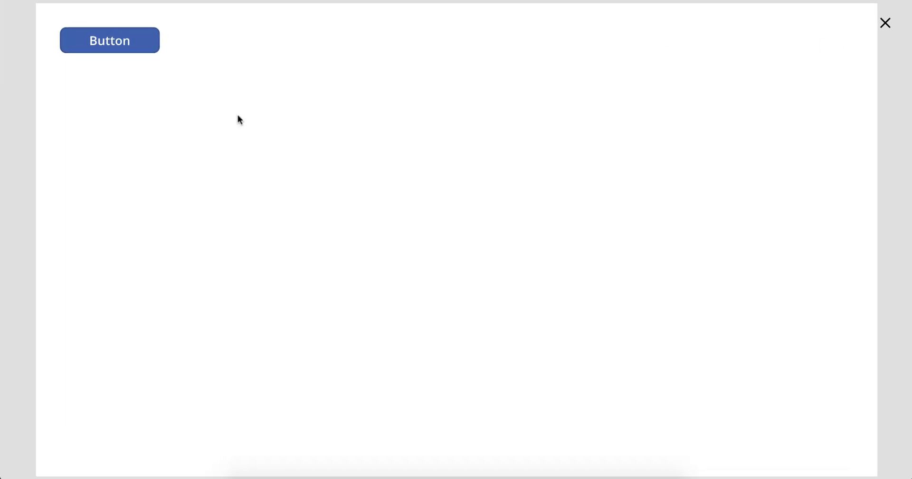
pyautogui.click(131, 49)
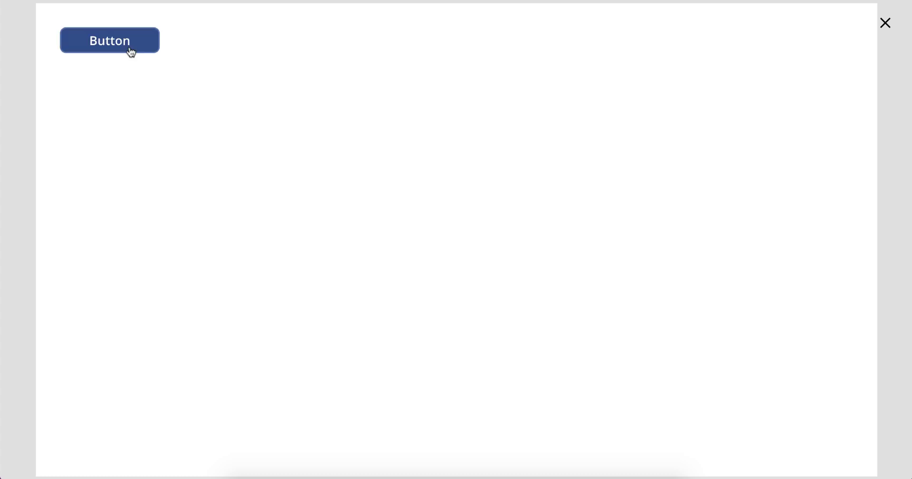
pyautogui.press('Escape')
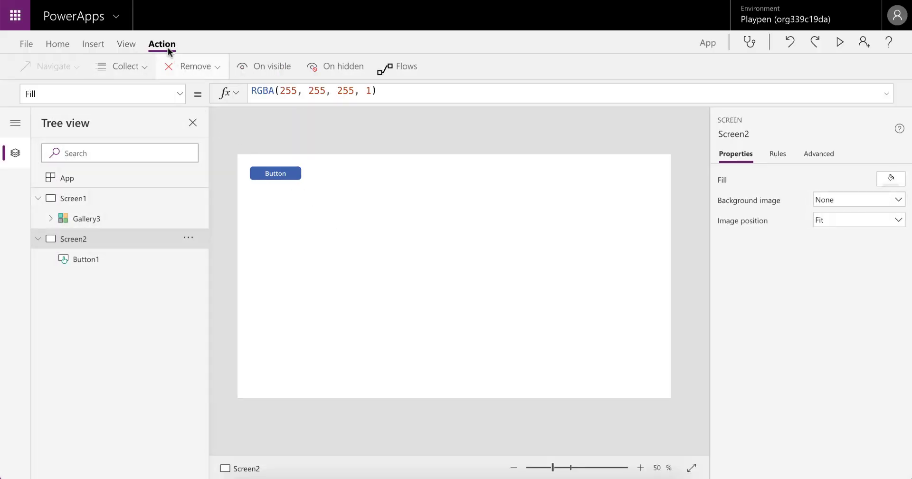
# - Review the records stored in the tmplocal collection and return to the app editor
pyautogui.click(129, 46)
pyautogui.click(159, 67)
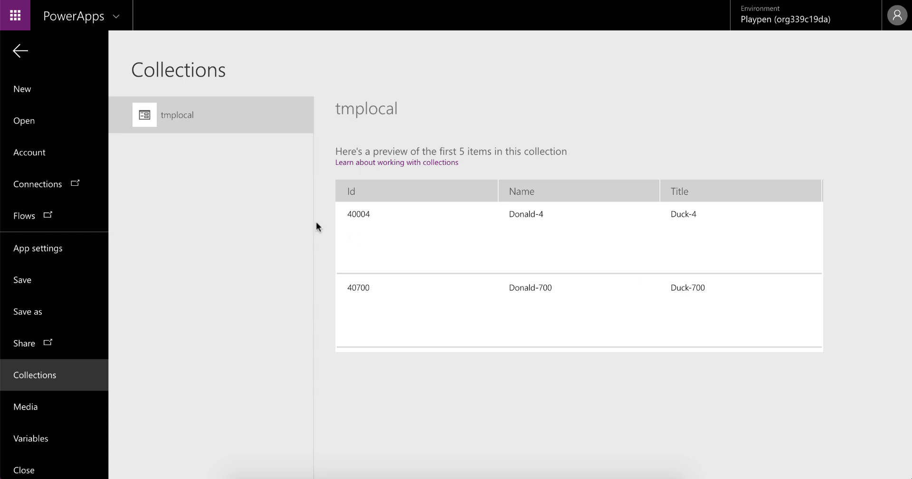
pyautogui.click(21, 51)
# - Replace the second name in the button's SQLQuery.Run search string with Donald-19999
pyautogui.click(283, 177)
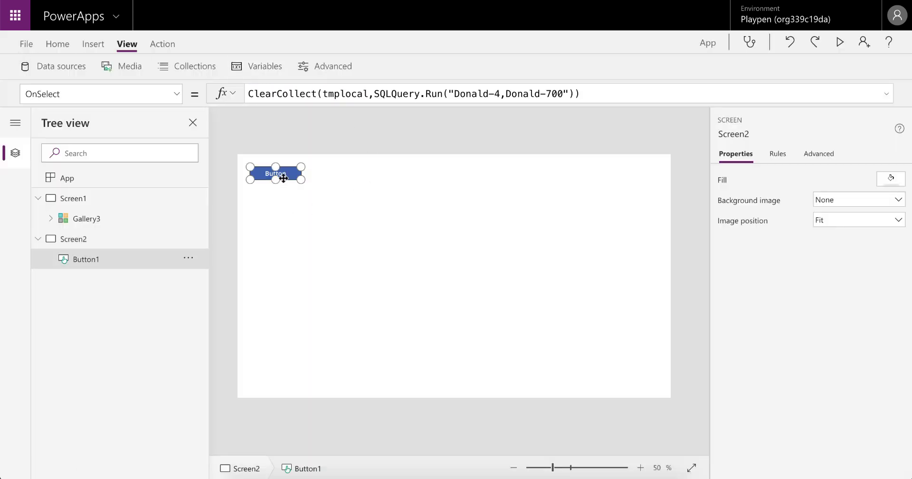
pyautogui.click(550, 95)
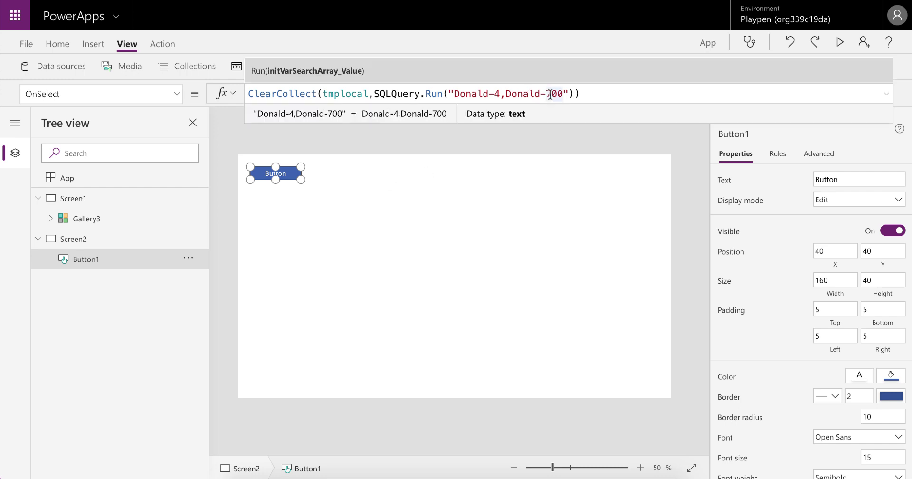
pyautogui.press('BackSpace')
pyautogui.write('199')
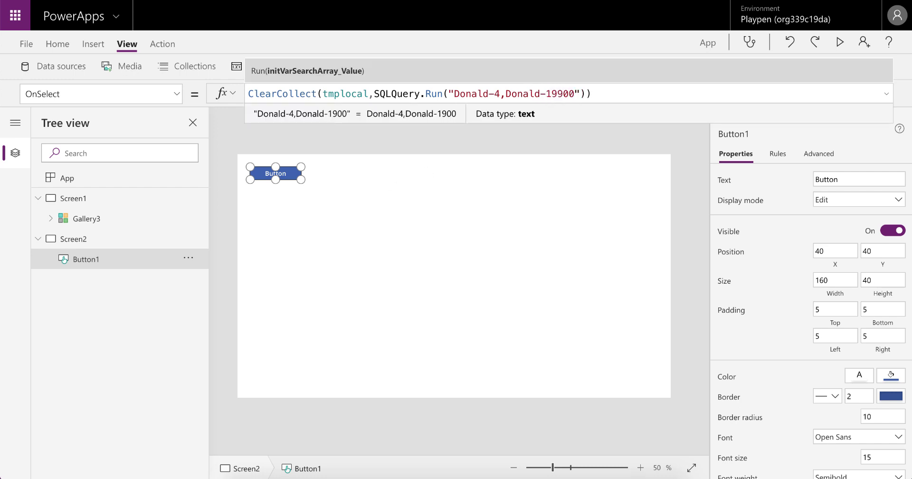
pyautogui.press('Delete')
pyautogui.press('Delete')
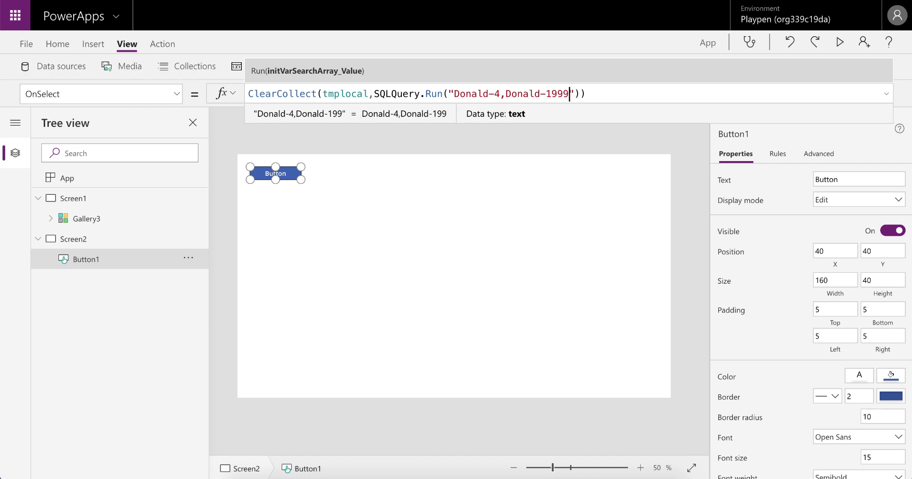
pyautogui.write('99')
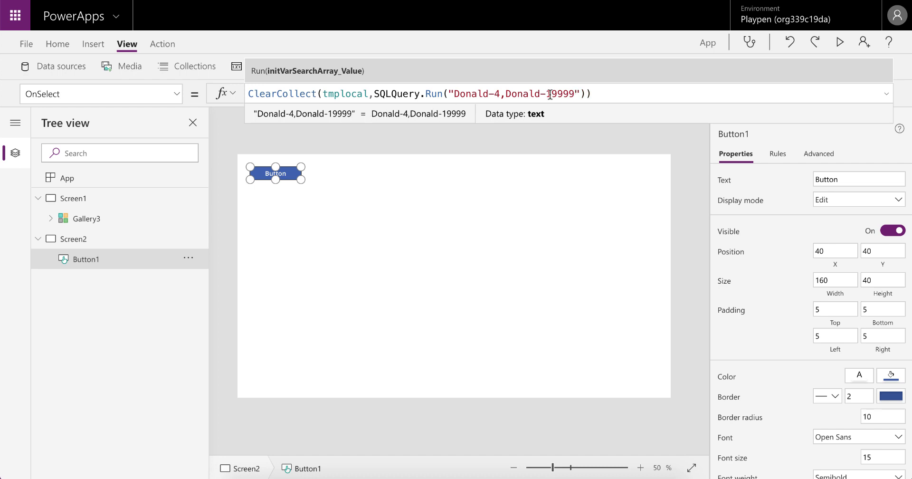
# - Preview the app, run the flow from the button, and check the records stored in the tmplocal collection
pyautogui.click(844, 41)
pyautogui.click(107, 43)
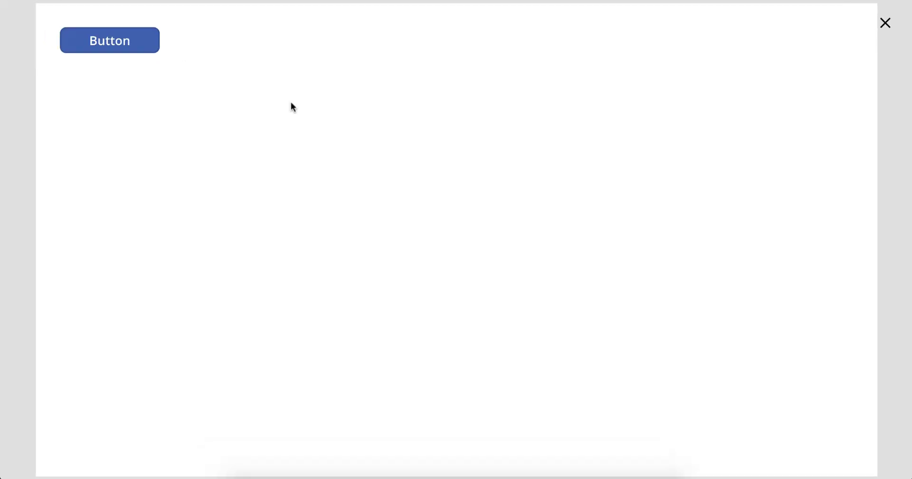
pyautogui.click(120, 52)
pyautogui.click(119, 43)
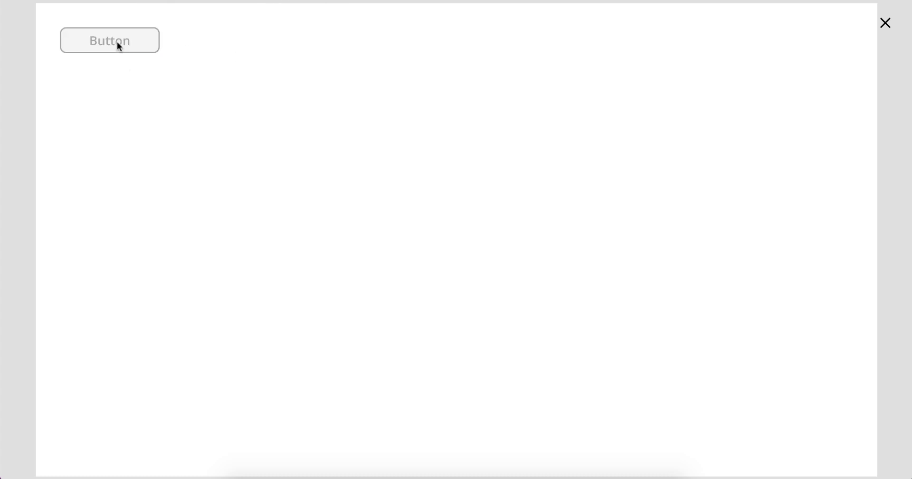
pyautogui.press('Escape')
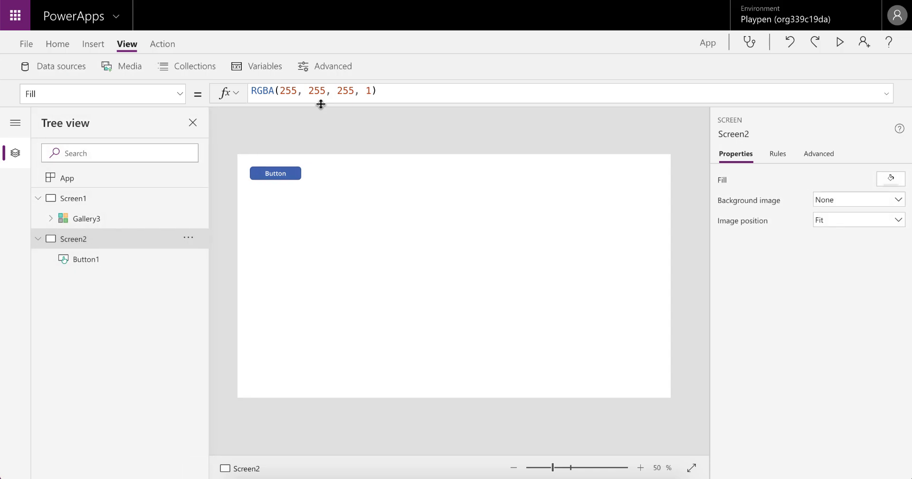
pyautogui.click(194, 66)
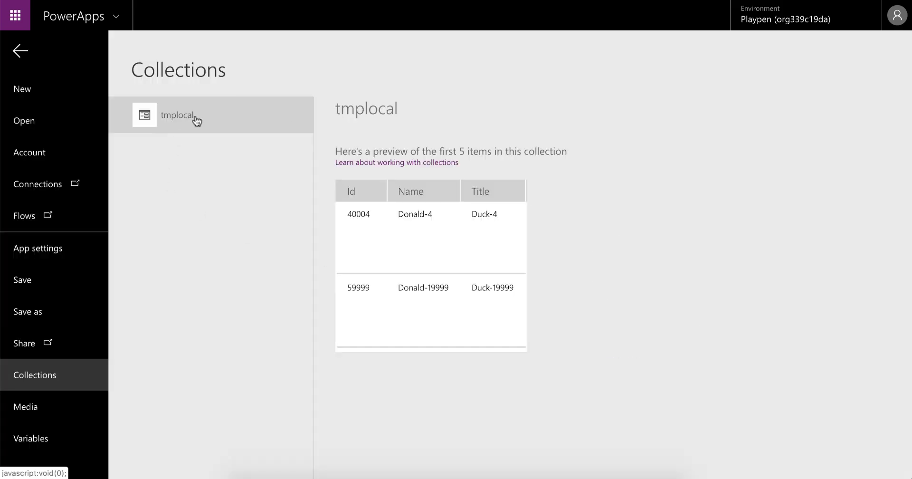
pyautogui.click(20, 51)
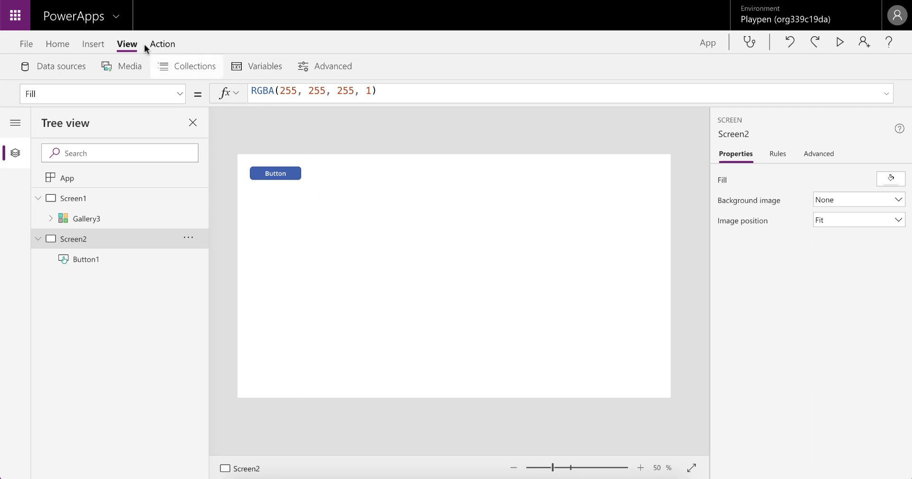
# - Insert a vertical gallery on Screen2 and set its data source to the tmplocal collection
pyautogui.click(92, 44)
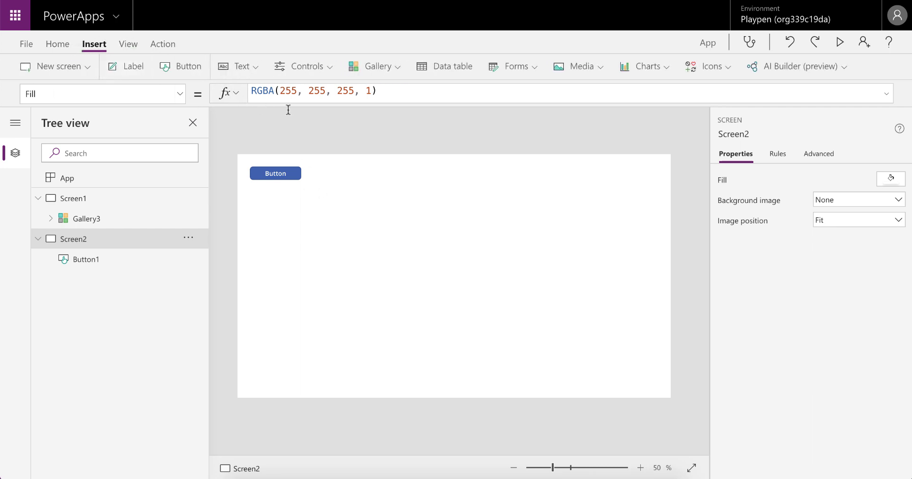
pyautogui.click(370, 65)
pyautogui.click(380, 141)
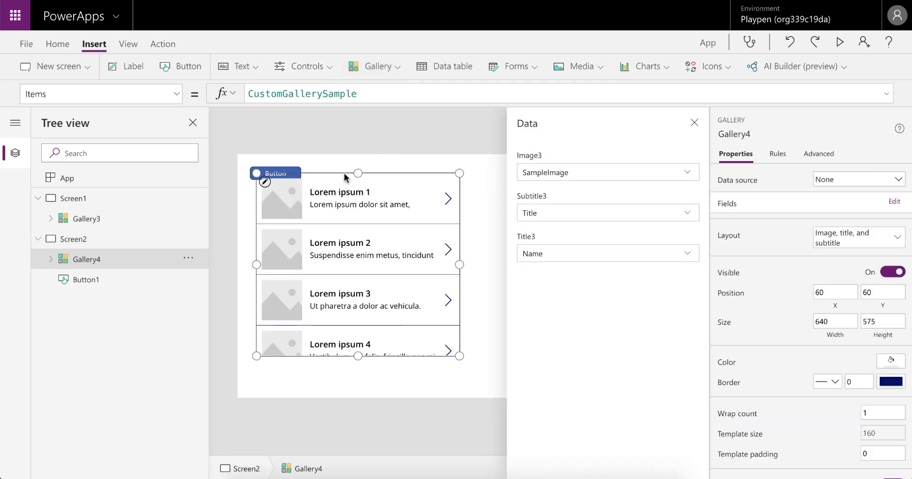
pyautogui.moveTo(343, 173); pyautogui.dragTo(392, 197)
pyautogui.click(848, 181)
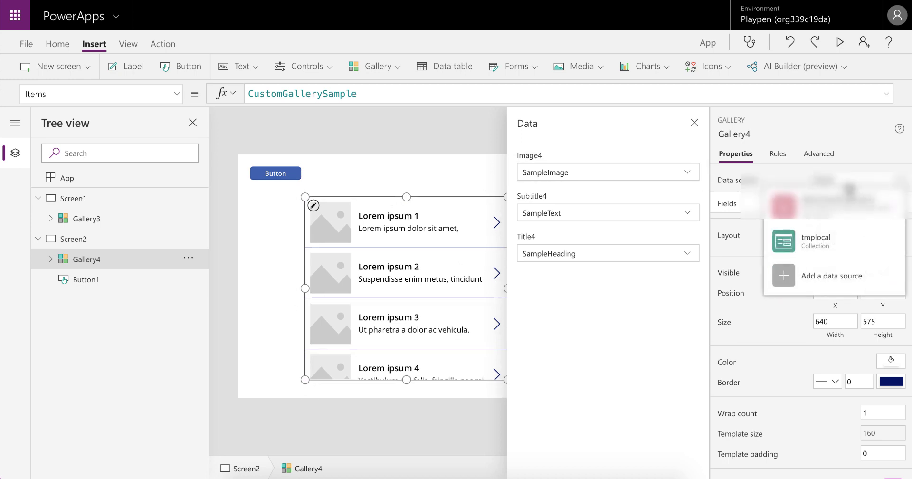
pyautogui.click(799, 239)
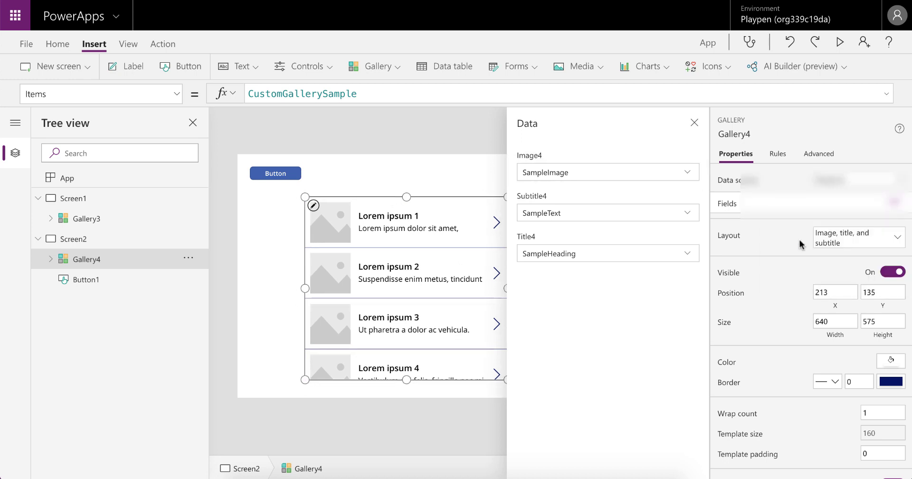
pyautogui.click(693, 123)
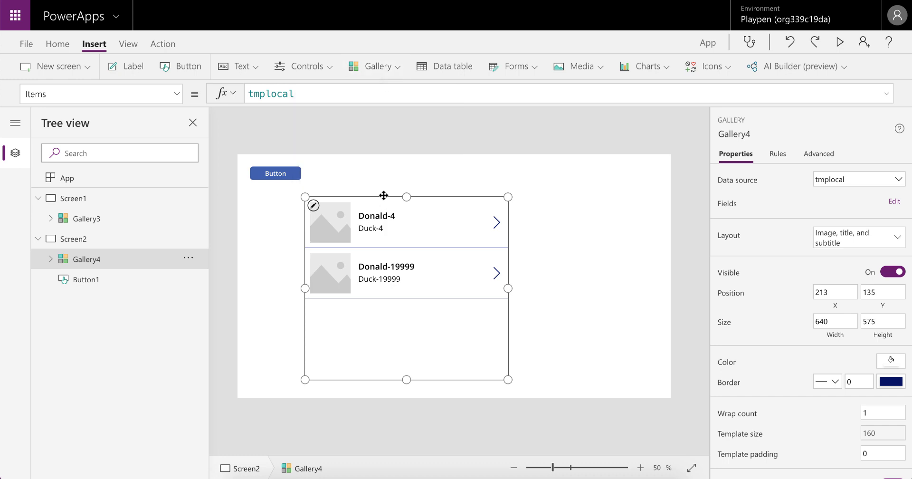
# - Move the gallery to about X 675, Y 144 and the button above it to about X 651, Y 39
pyautogui.moveTo(386, 195); pyautogui.dragTo(530, 199)
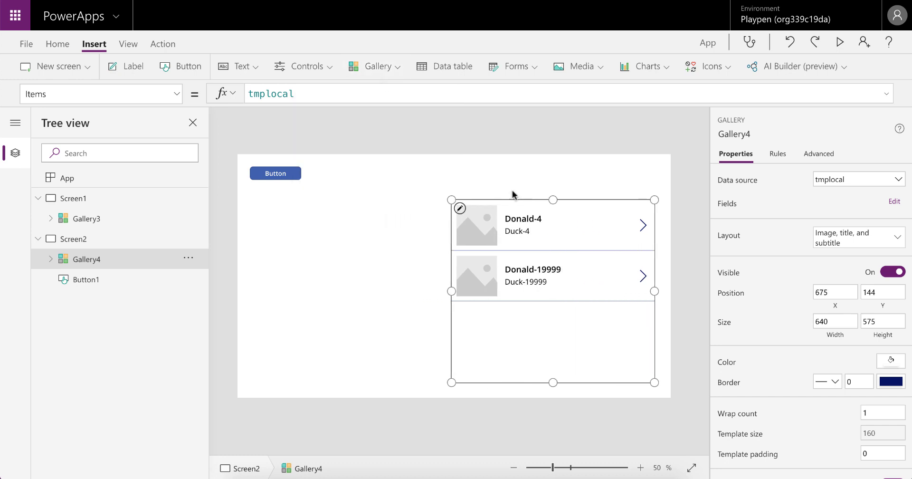
pyautogui.click(286, 171)
pyautogui.moveTo(290, 173); pyautogui.dragTo(484, 172)
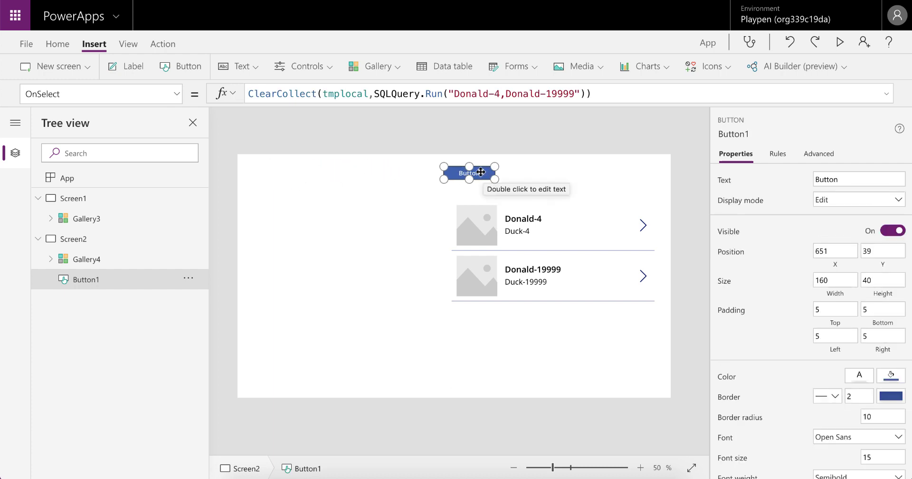
# - Change the text of the button above the gallery to Qry
pyautogui.doubleClick(477, 175)
pyautogui.write('Qry')
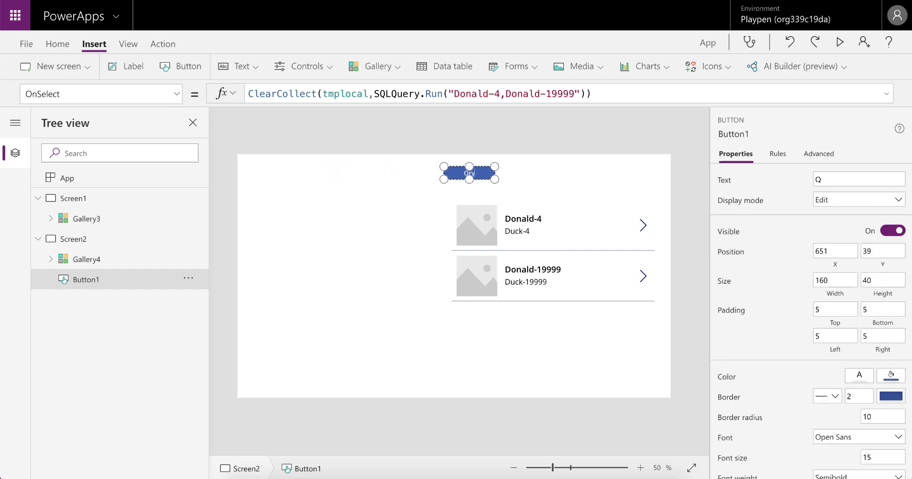
pyautogui.press('Escape')
pyautogui.click(284, 172)
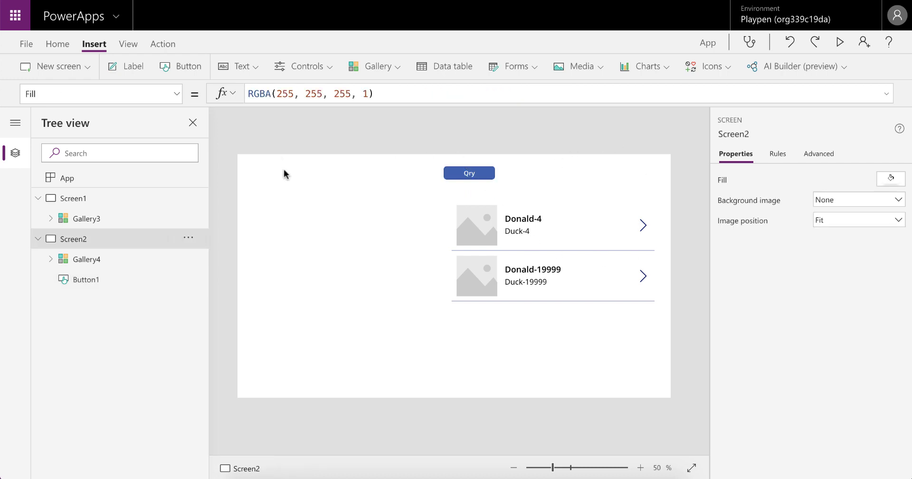
# - Insert a second button on Screen2 and start its OnSelect formula with ClearCollect into a collection named tmpExpenseList
pyautogui.click(183, 66)
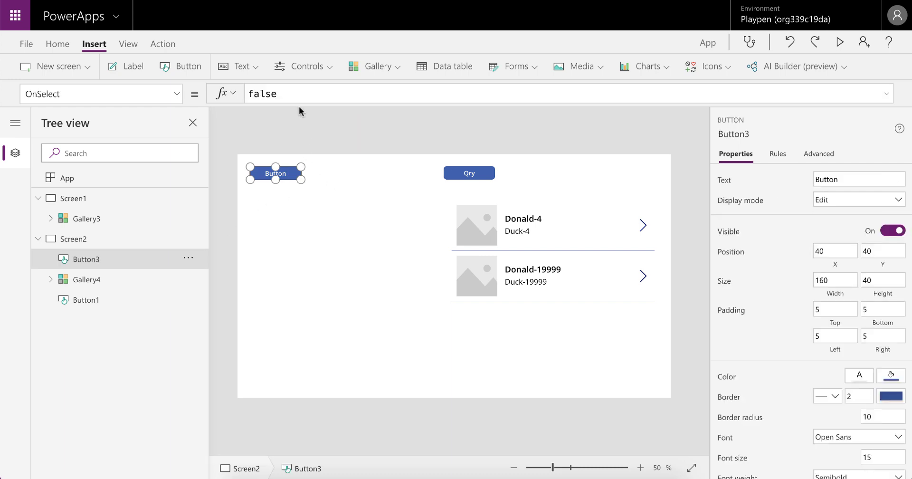
pyautogui.doubleClick(287, 95)
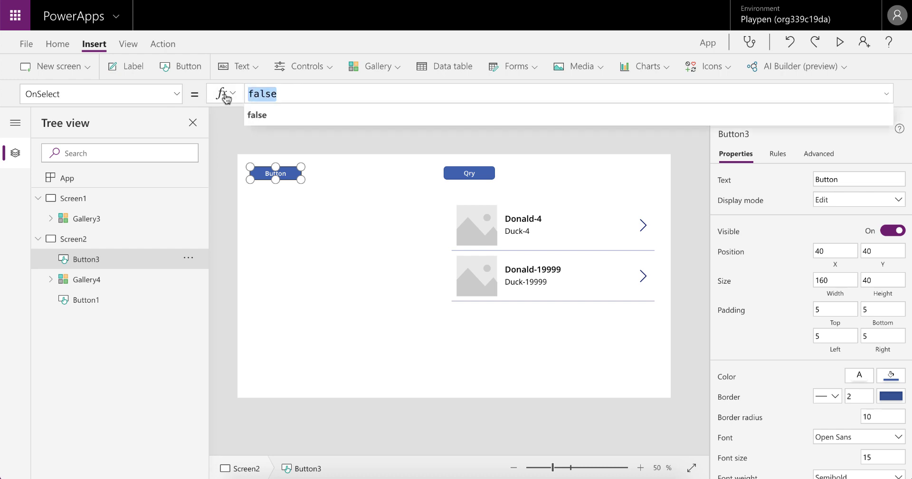
pyautogui.write('Clearcollect')
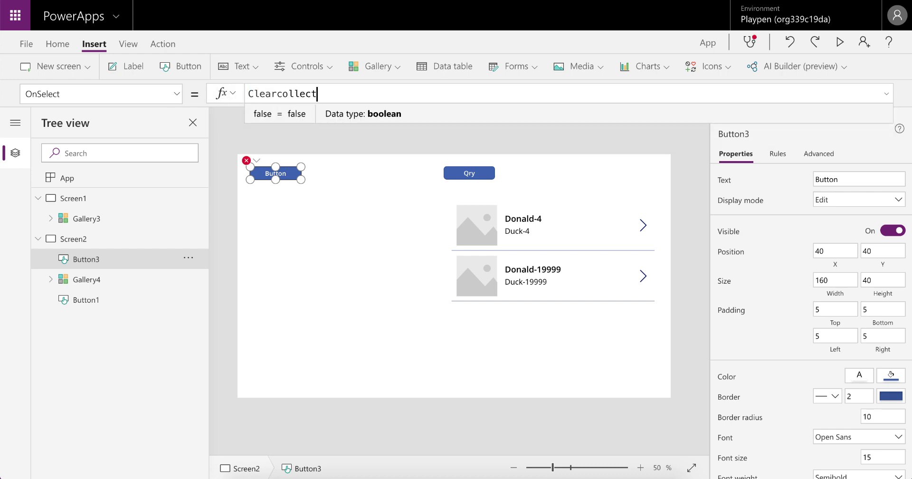
pyautogui.write('(')
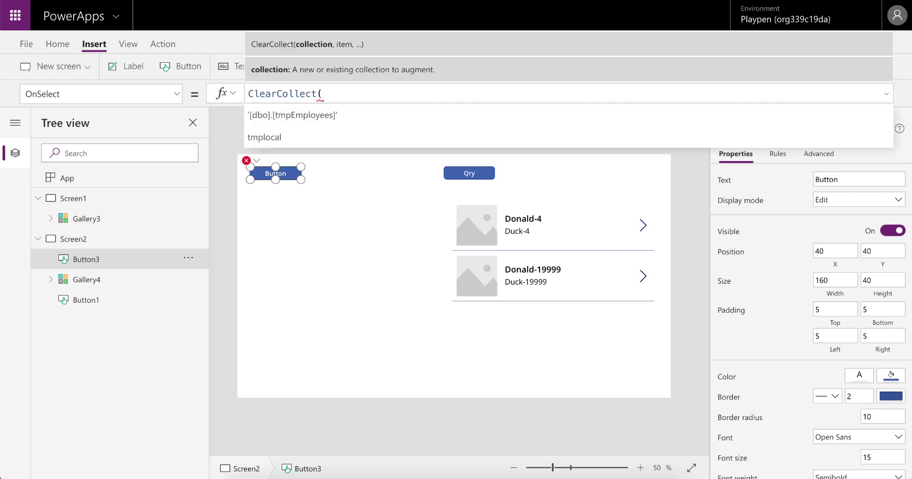
pyautogui.write('tmp')
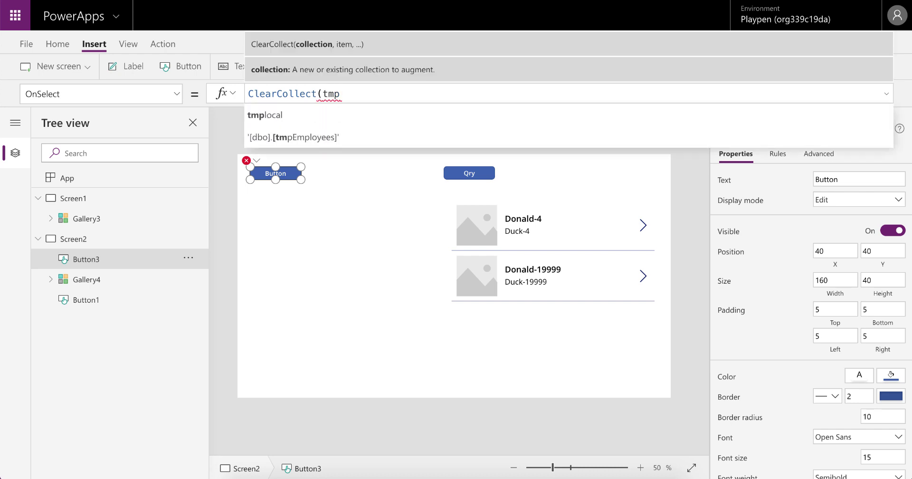
pyautogui.write('Expens')
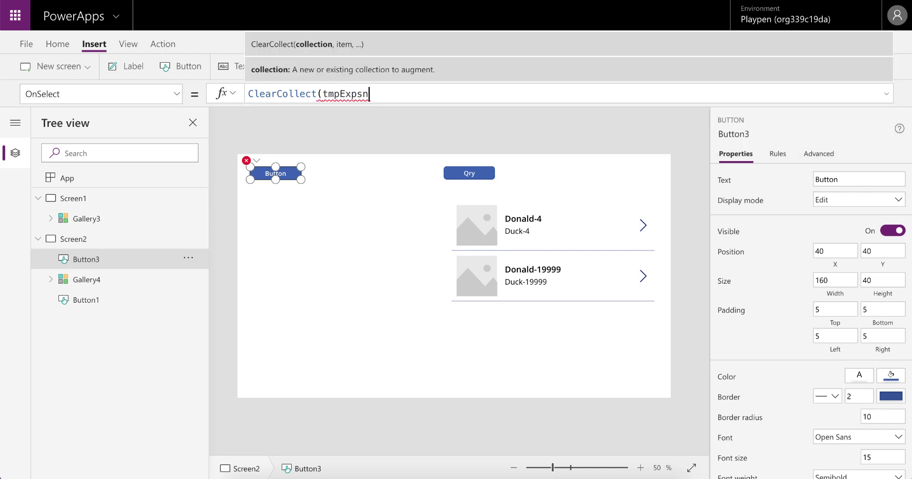
pyautogui.write('eList,')
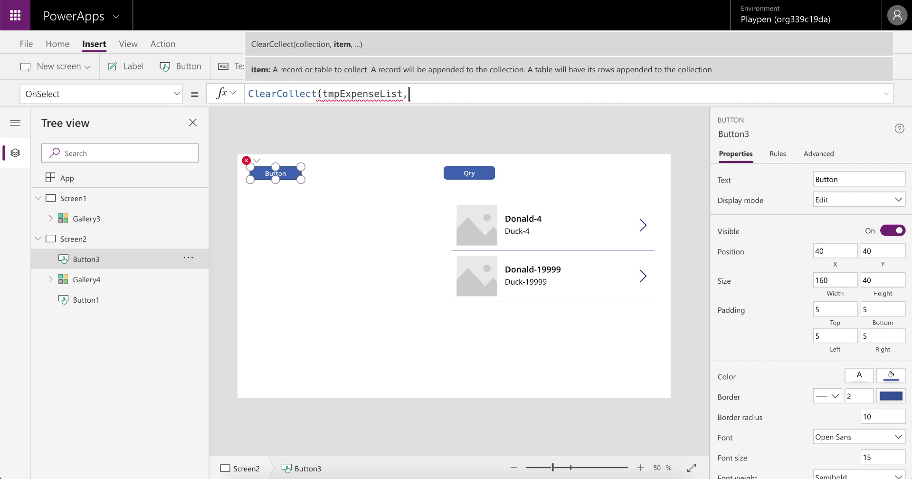
# - Add the record {ExpenseId:1,EmployeeName:"Donald-1"} as the first item of the ClearCollect formula
pyautogui.write('{')
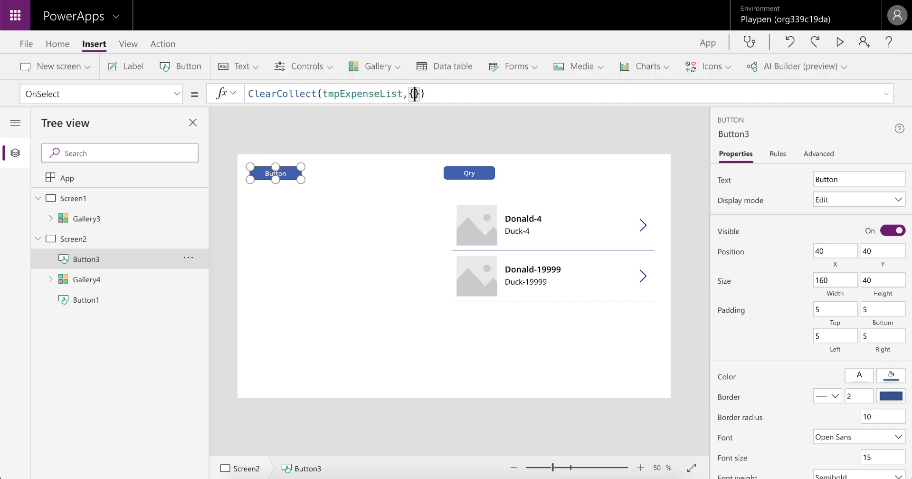
pyautogui.write('Ex')
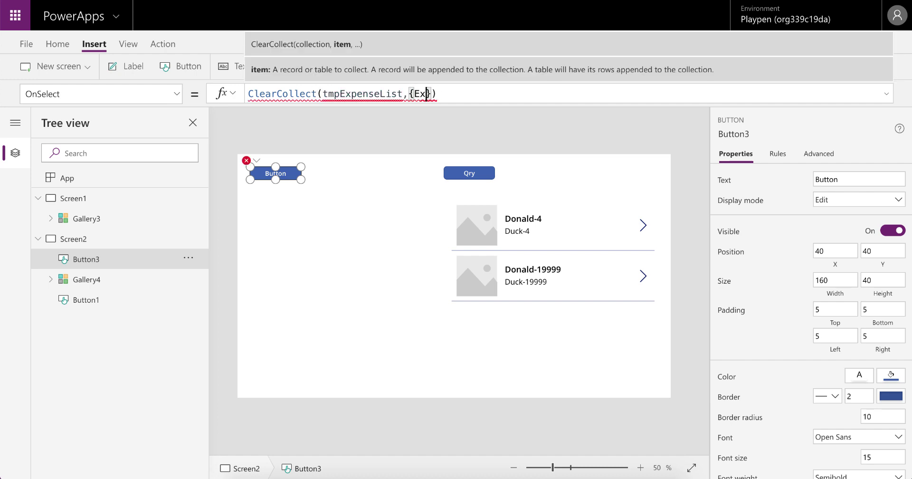
pyautogui.write('penseID')
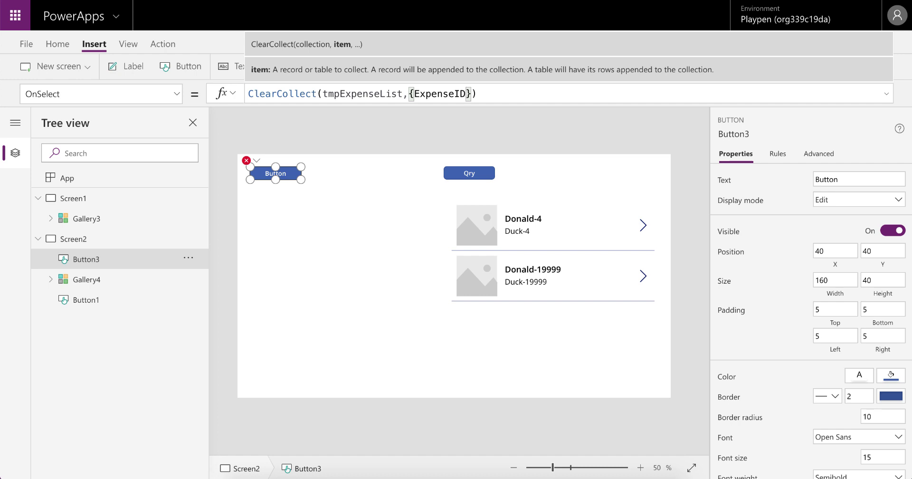
pyautogui.press('BackSpace')
pyautogui.write('d:1,Emp')
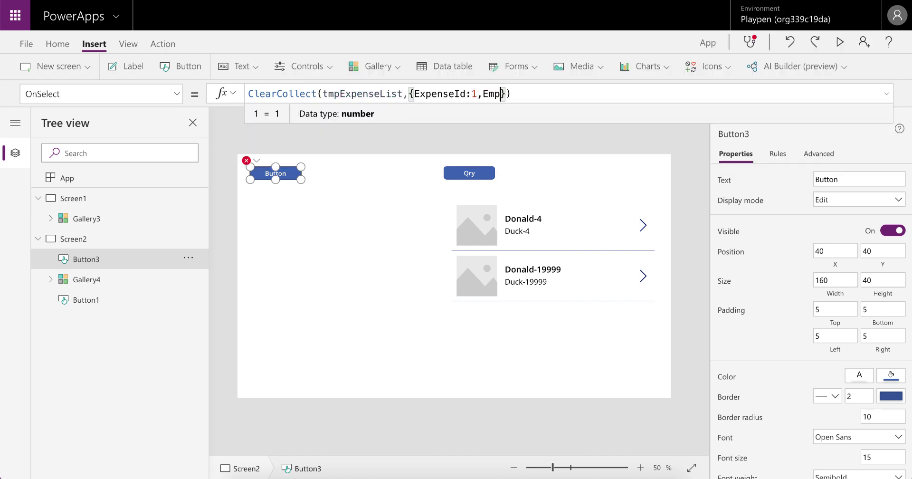
pyautogui.write('loyeeName')
pyautogui.write(':"Donald')
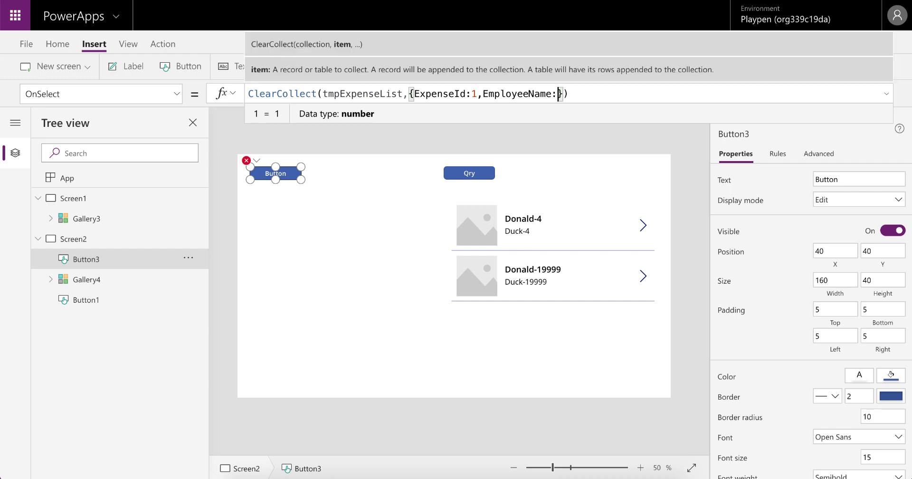
pyautogui.write('-1"')
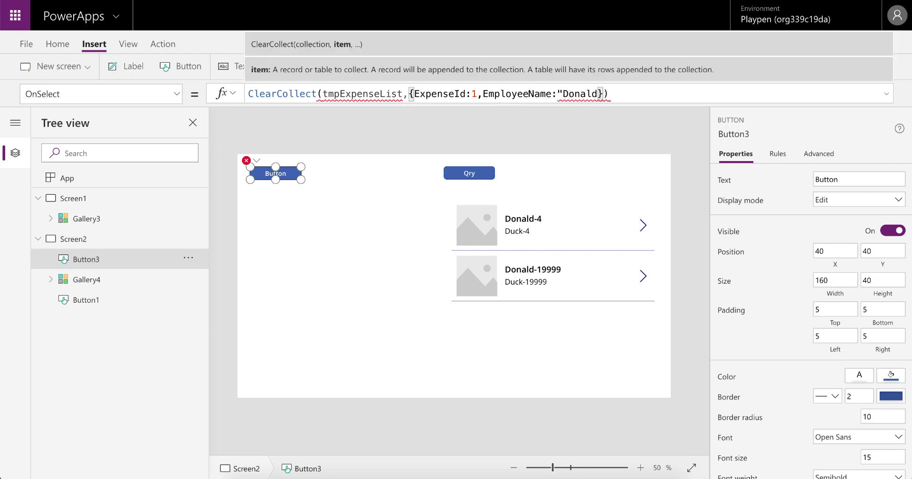
pyautogui.write('}')
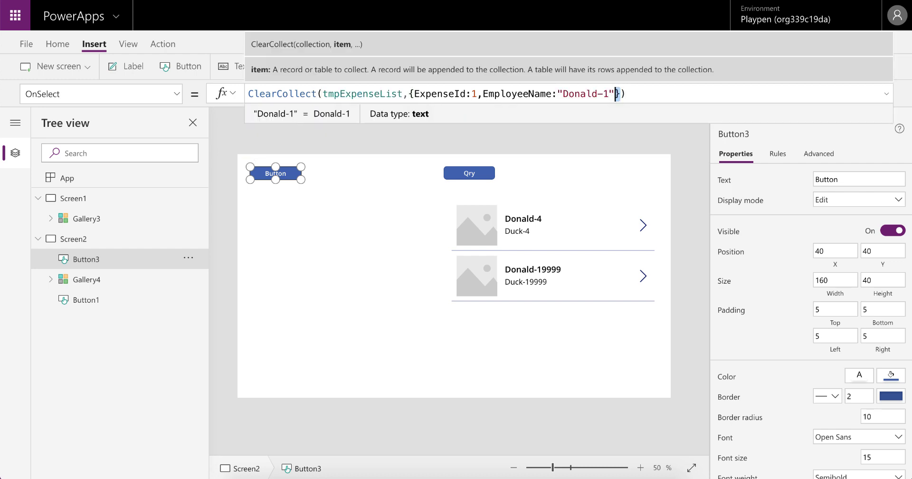
# - Duplicate the expense record inside the ClearCollect formula as a second item, separated by a comma
pyautogui.hotkey('shift', 'Left')
pyautogui.hotkey('shift', 'Left')
pyautogui.hotkey('shift', 'Left')
pyautogui.hotkey('shift', 'Left')
pyautogui.hotkey('shift', 'Left')
pyautogui.hotkey('shift', 'Left')
pyautogui.hotkey('shift', 'Left')
pyautogui.hotkey('shift', 'Left')
pyautogui.hotkey('shift', 'Left')
pyautogui.hotkey('shift', 'Left')
pyautogui.hotkey('shift', 'Left')
pyautogui.hotkey('shift', 'Left')
pyautogui.hotkey('shift', 'Left')
pyautogui.hotkey('shift', 'Left')
pyautogui.hotkey('shift', 'Left')
pyautogui.hotkey('shift', 'Left')
pyautogui.hotkey('shift', 'Left')
pyautogui.hotkey('shift', 'Left')
pyautogui.hotkey('shift', 'Left')
pyautogui.hotkey('shift', 'Left')
pyautogui.hotkey('shift', 'Left')
pyautogui.hotkey('shift', 'Left')
pyautogui.hotkey('shift', 'Left')
pyautogui.hotkey('shift', 'Left')
pyautogui.hotkey('shift', 'Left')
pyautogui.hotkey('shift', 'Left')
pyautogui.hotkey('shift', 'Left')
pyautogui.hotkey('shift', 'Left')
pyautogui.hotkey('shift', 'Left')
pyautogui.hotkey('shift', 'Left')
pyautogui.hotkey('shift', 'Left')
pyautogui.hotkey('shift', 'Left')
pyautogui.hotkey('shift', 'Left')
pyautogui.hotkey('shift', 'Left')
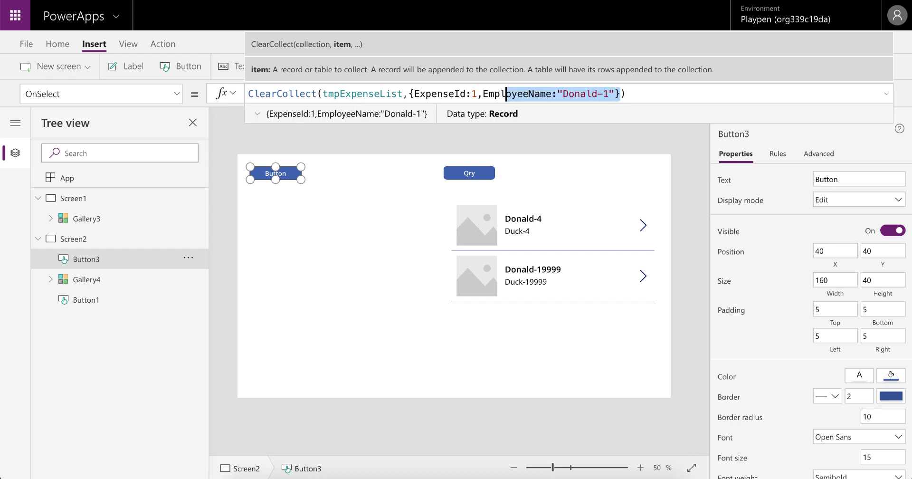
pyautogui.hotkey('shift', 'Left')
pyautogui.hotkey('ctrl', 'c')
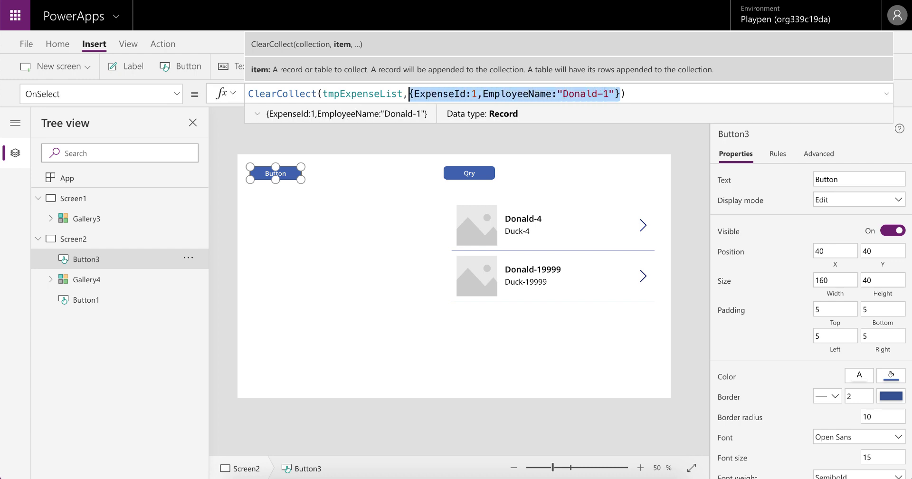
pyautogui.press('Right')
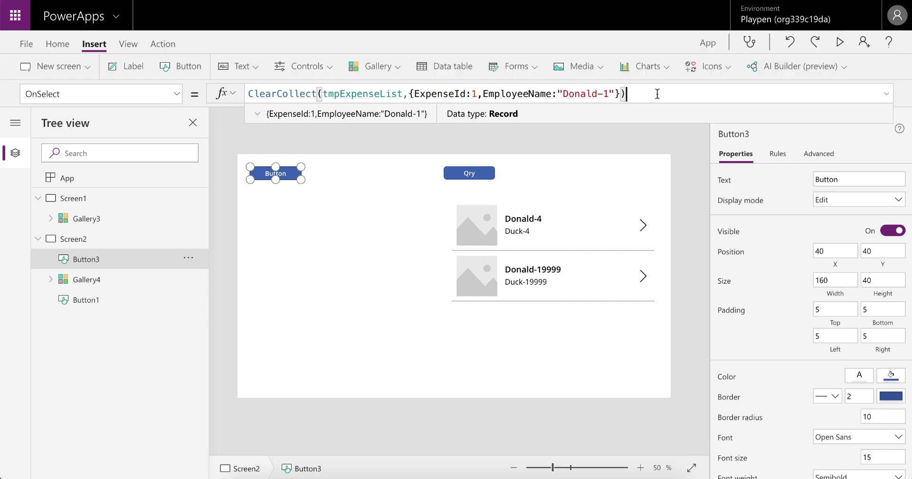
pyautogui.hotkey('ctrl', 'v')
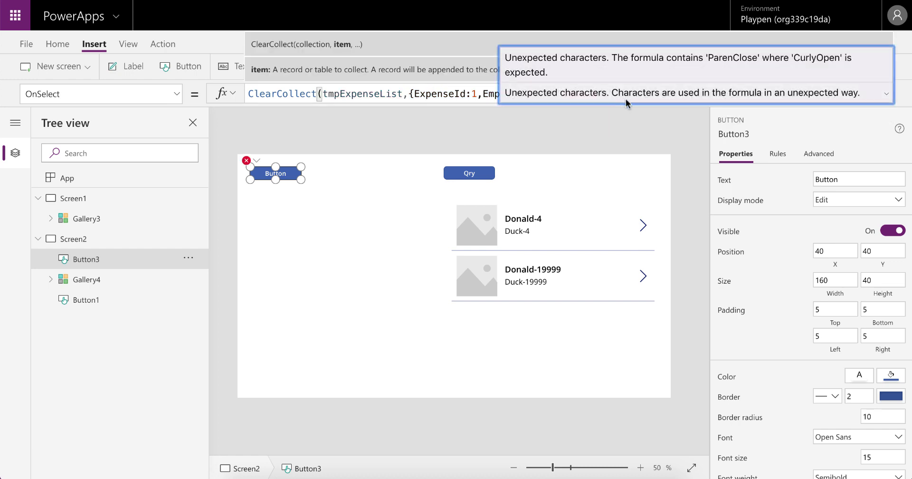
pyautogui.click(625, 98)
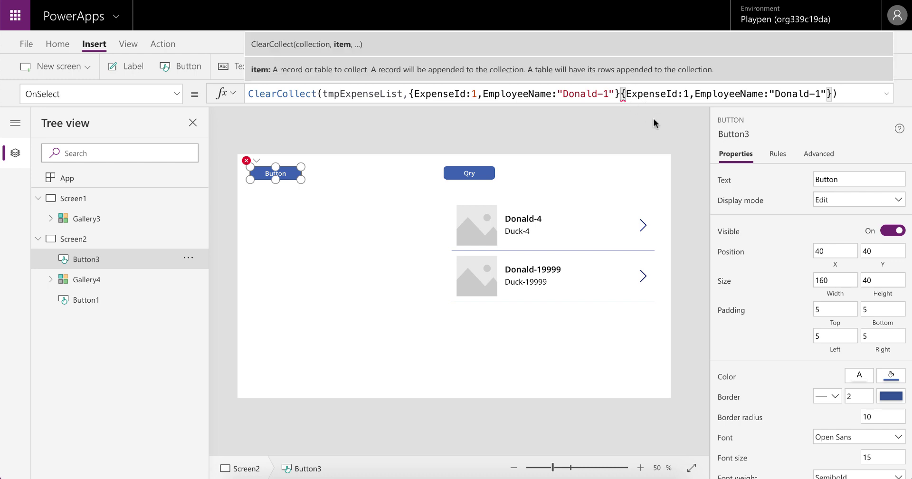
pyautogui.write(',')
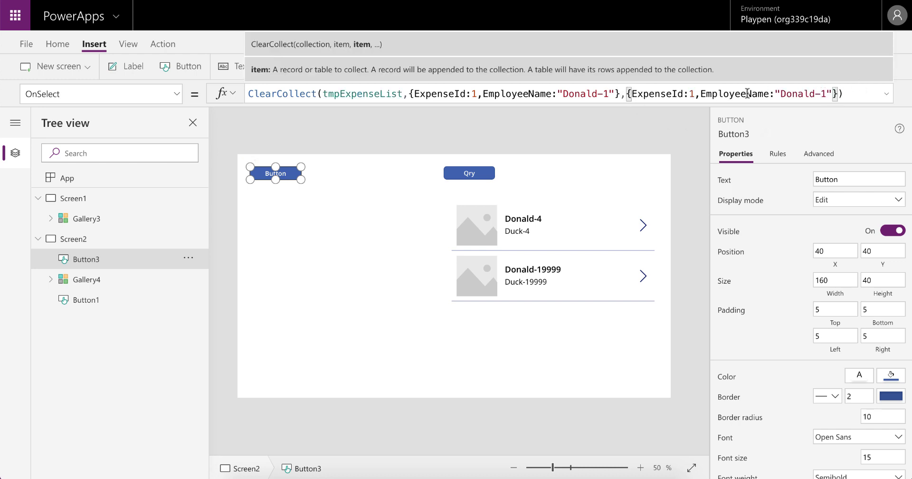
# - Change the second record to ExpenseId 2 and EmployeeName "Donald-9555", and format the ClearCollect formula's text across multiple lines
pyautogui.doubleClick(692, 94)
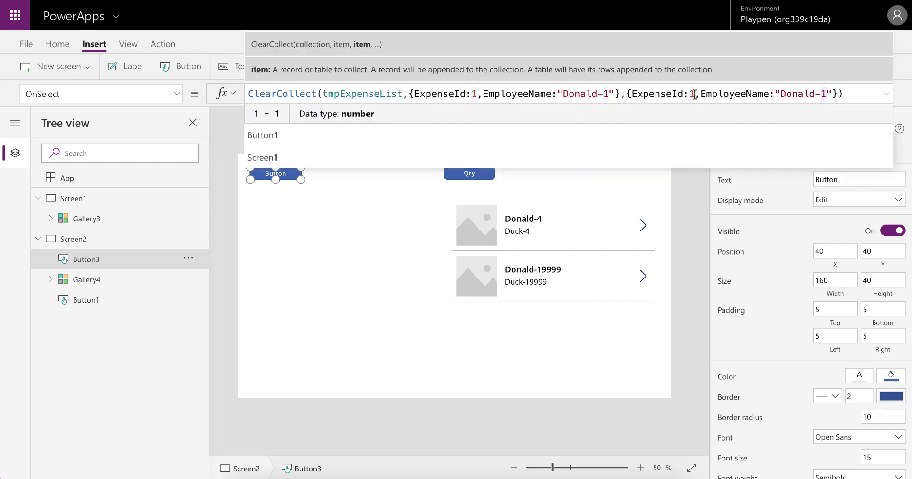
pyautogui.write('2')
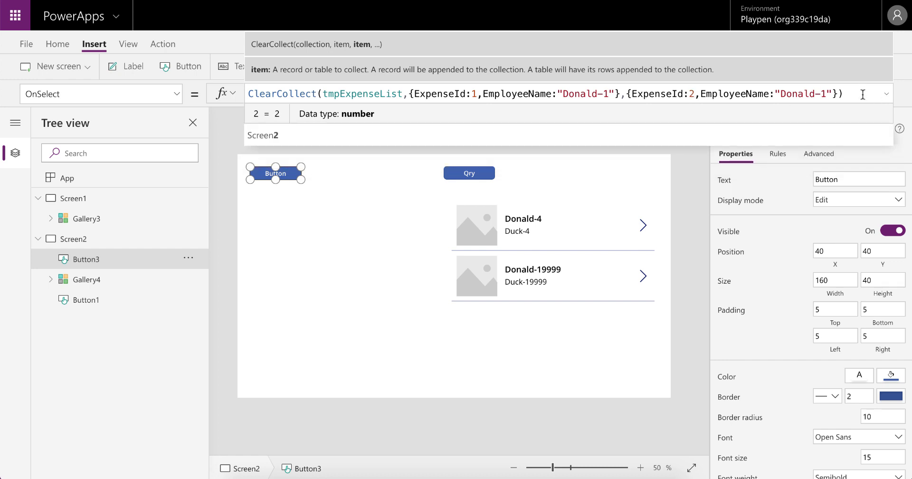
pyautogui.click(829, 94)
pyautogui.press('BackSpace')
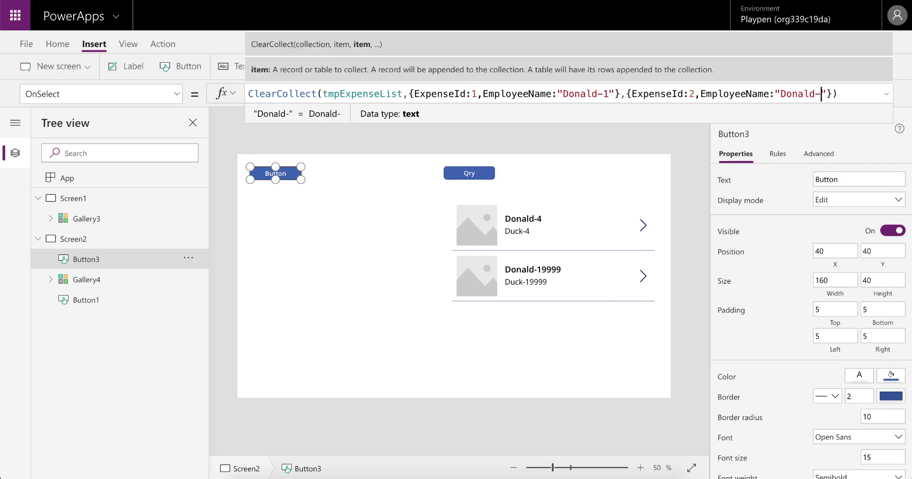
pyautogui.write('9555')
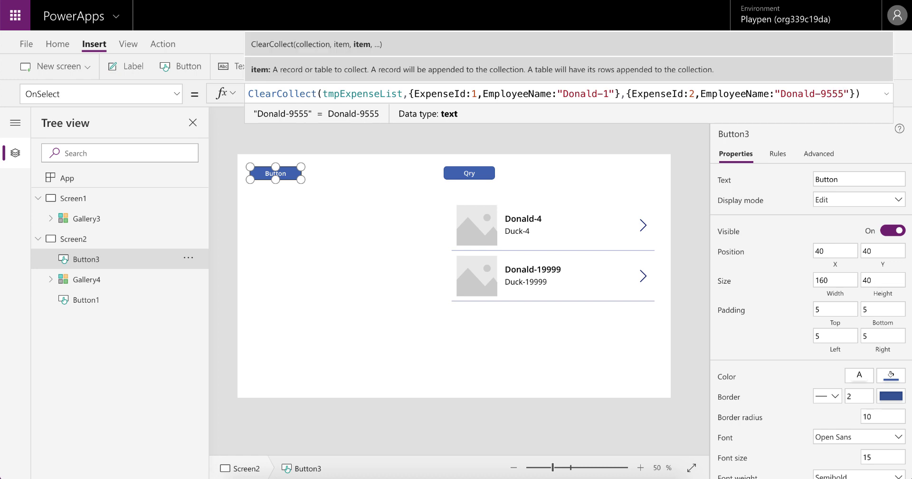
pyautogui.click(886, 93)
pyautogui.click(286, 195)
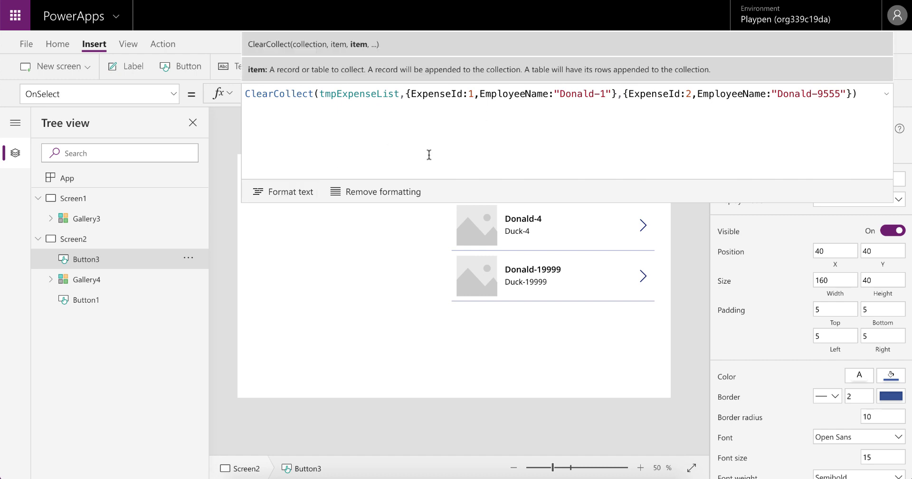
# - Copy the second expense record and add it as a third item of the ClearCollect formula
pyautogui.scroll(-2, 429, 147)
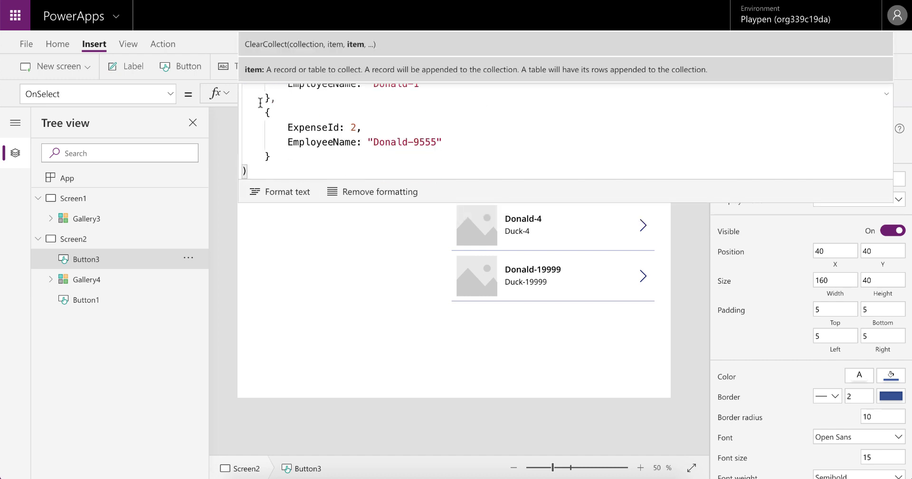
pyautogui.moveTo(267, 112); pyautogui.dragTo(273, 158)
pyautogui.hotkey('ctrl', 'c')
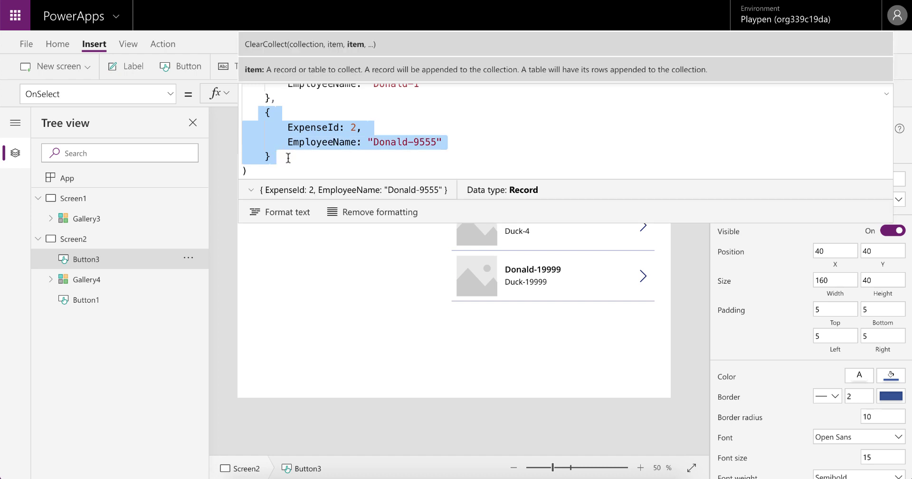
pyautogui.click(288, 158)
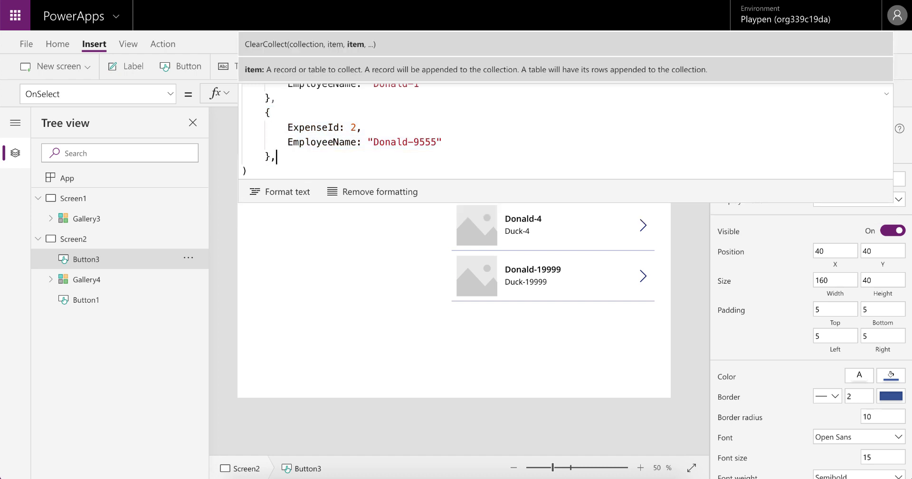
pyautogui.write(',')
pyautogui.hotkey('ctrl', 'v')
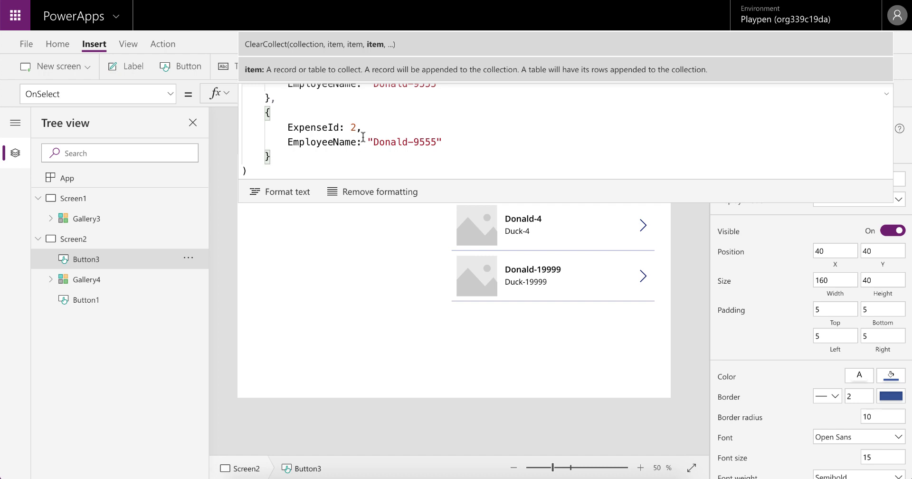
# - Change the third record's ExpenseId to 3 and its EmployeeName to "Donald-9558"
pyautogui.doubleClick(352, 127)
pyautogui.write('3')
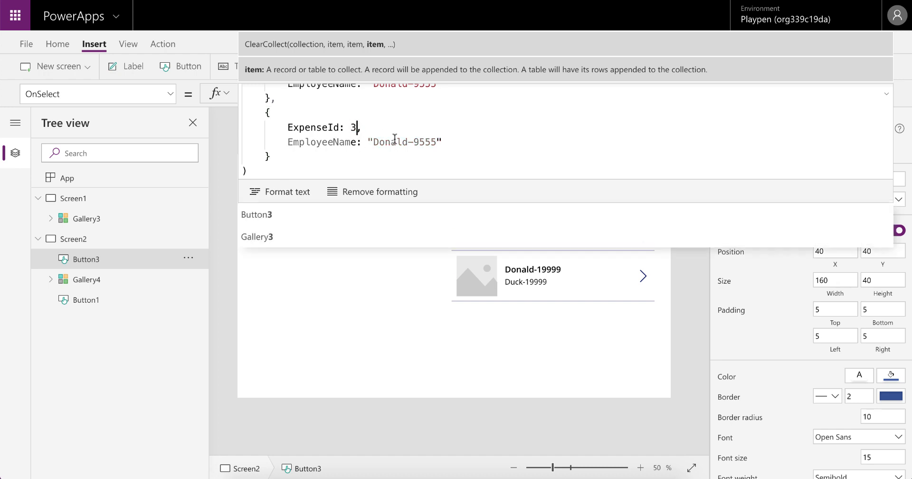
pyautogui.click(435, 141)
pyautogui.press('BackSpace')
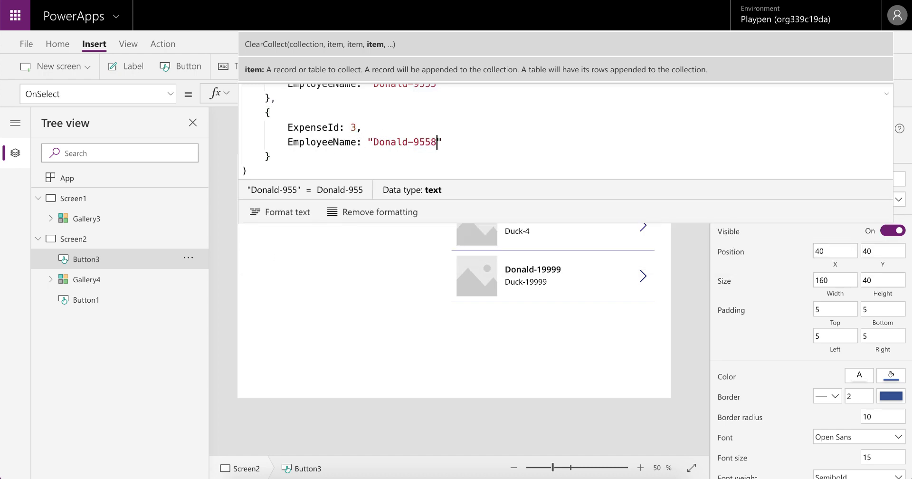
pyautogui.write('8')
# - Add a fourth copy of the expense record to the ClearCollect formula and set its ExpenseId to 4
pyautogui.click(323, 151)
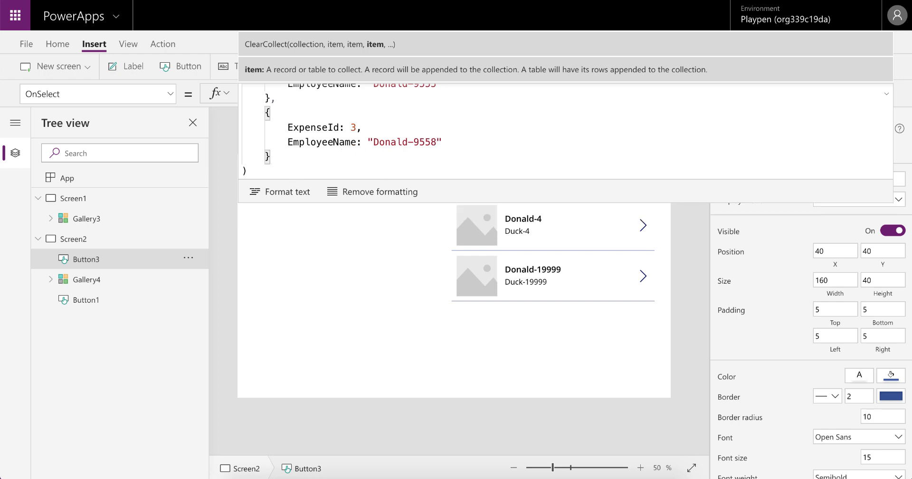
pyautogui.write(',')
pyautogui.press('Return')
pyautogui.hotkey('ctrl', 'v')
pyautogui.click(356, 127)
pyautogui.scroll(2, 362, 126)
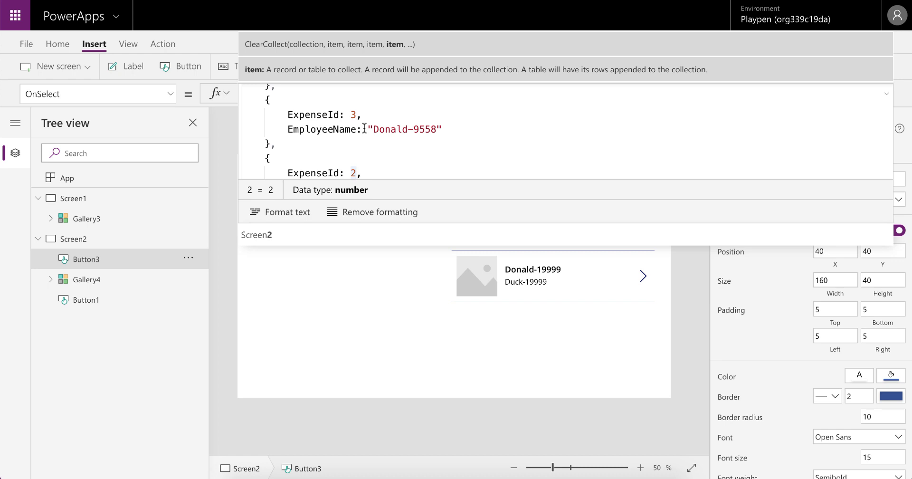
pyautogui.press('BackSpace')
pyautogui.write('4')
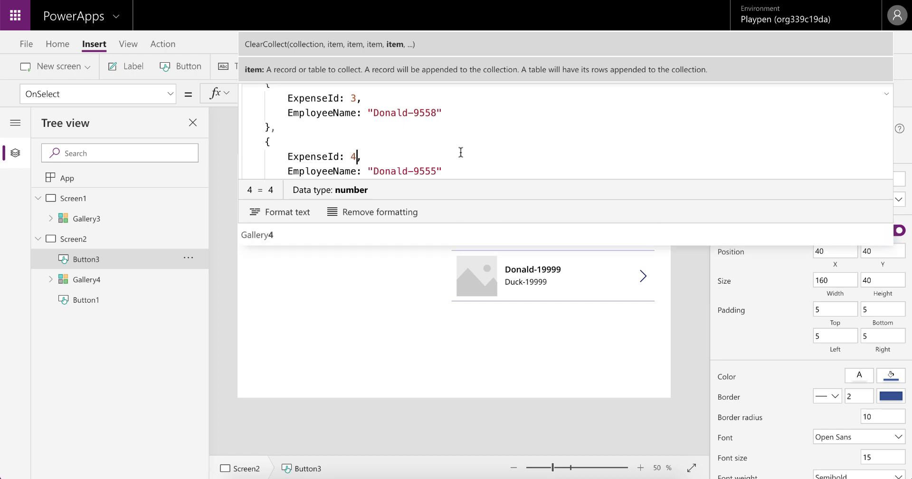
# - Change the fourth record's EmployeeName to "Donald-10555"
pyautogui.click(437, 171)
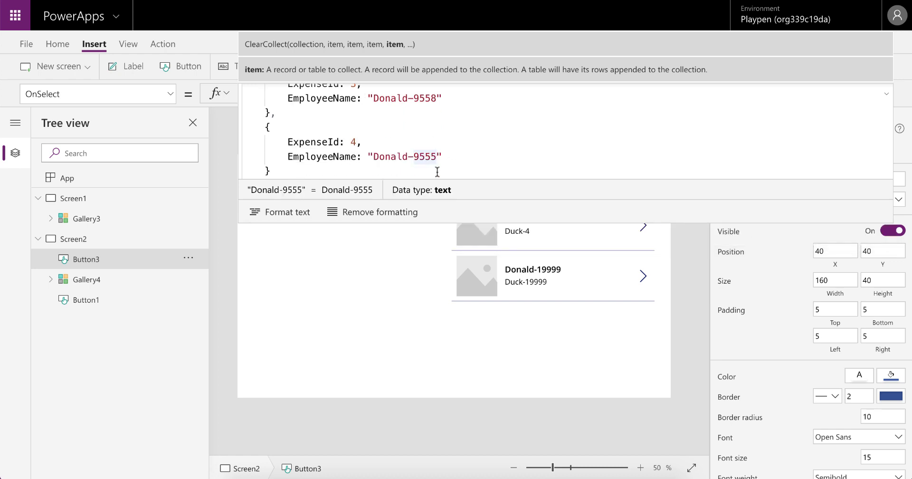
pyautogui.press('BackSpace')
pyautogui.press('BackSpace')
pyautogui.press('BackSpace')
pyautogui.press('BackSpace')
pyautogui.write('1055')
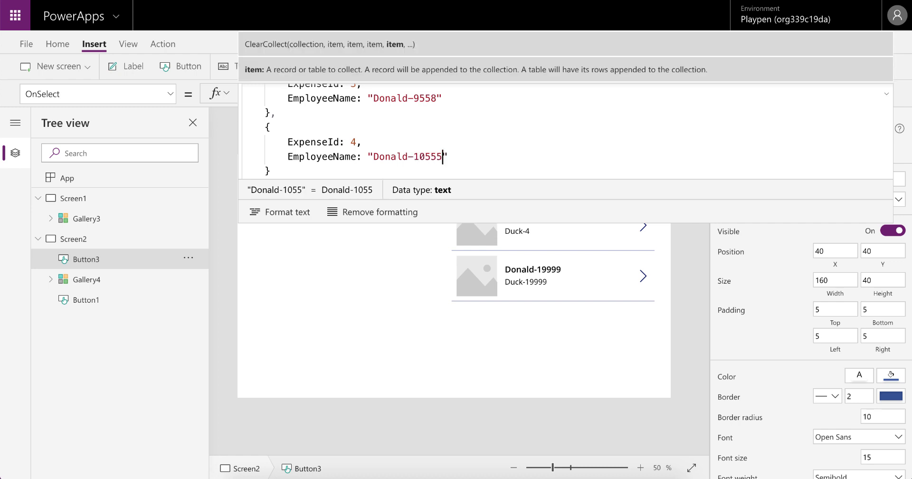
pyautogui.write('5')
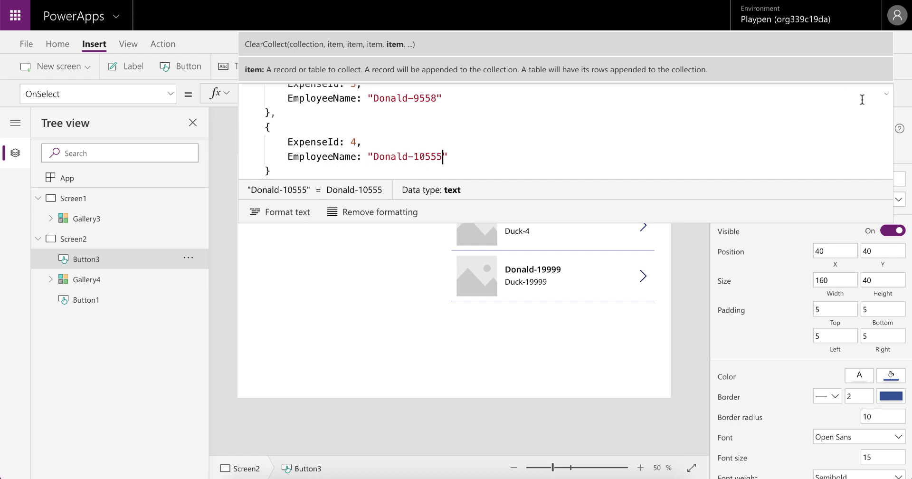
# - Preview the app, run the new button to fill the tmpExpenseList collection, and return to editing
pyautogui.click(888, 91)
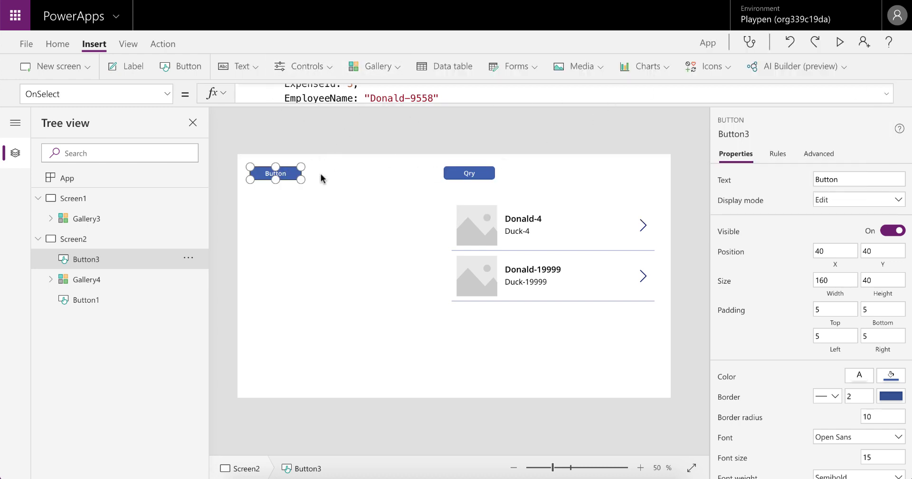
pyautogui.click(840, 42)
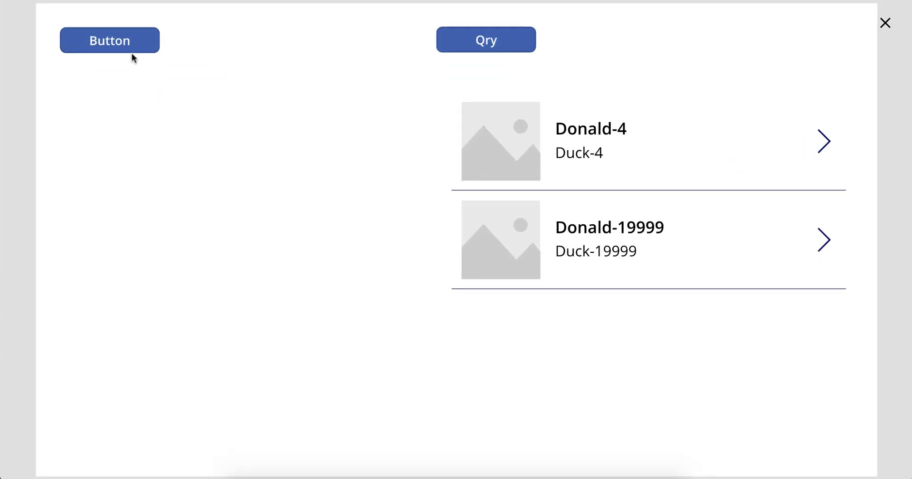
pyautogui.press('Escape')
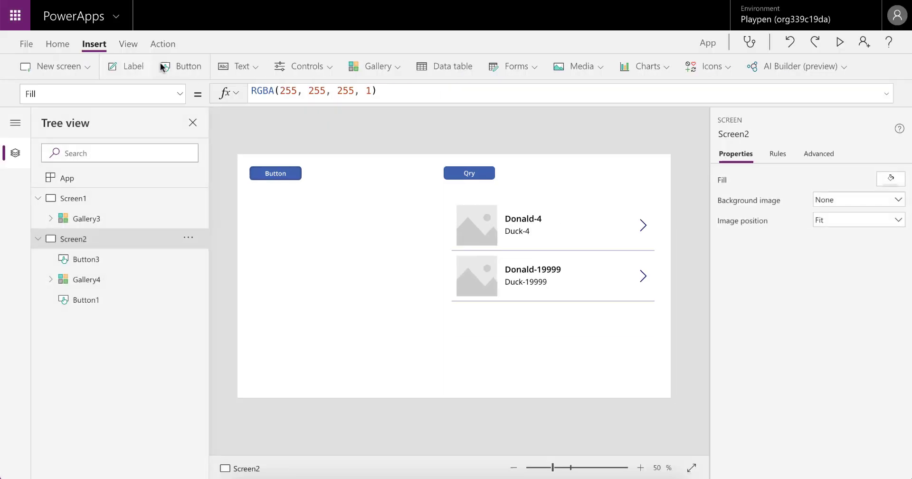
# - Insert a vertical gallery below the new button on Screen2 and narrow it to about 538 wide
pyautogui.click(395, 68)
pyautogui.click(397, 125)
pyautogui.moveTo(399, 177); pyautogui.dragTo(392, 194)
pyautogui.moveTo(451, 280); pyautogui.dragTo(419, 281)
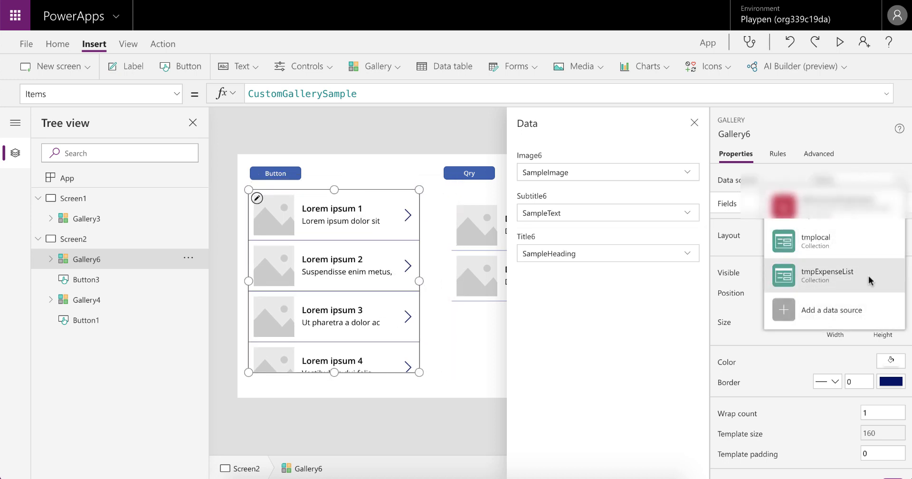
# - Set the new gallery's data source to tmpExpenseList and its title field to ExpenseId
pyautogui.click(828, 278)
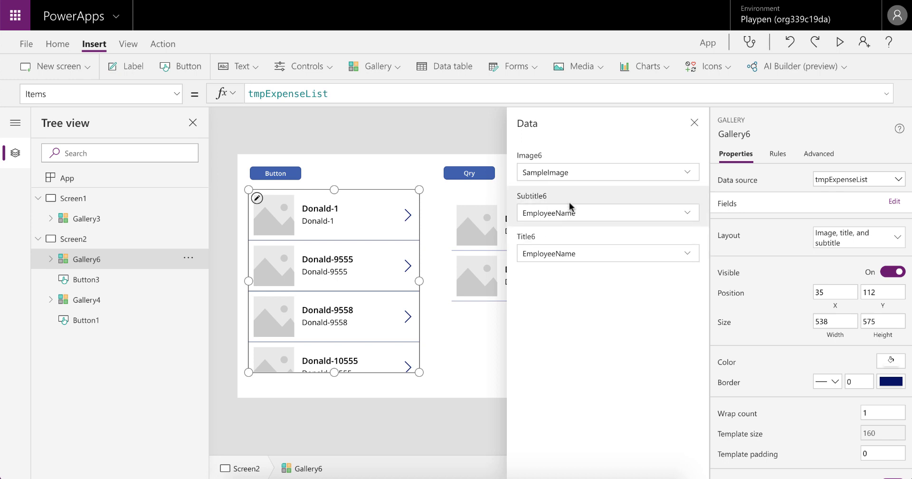
pyautogui.click(575, 256)
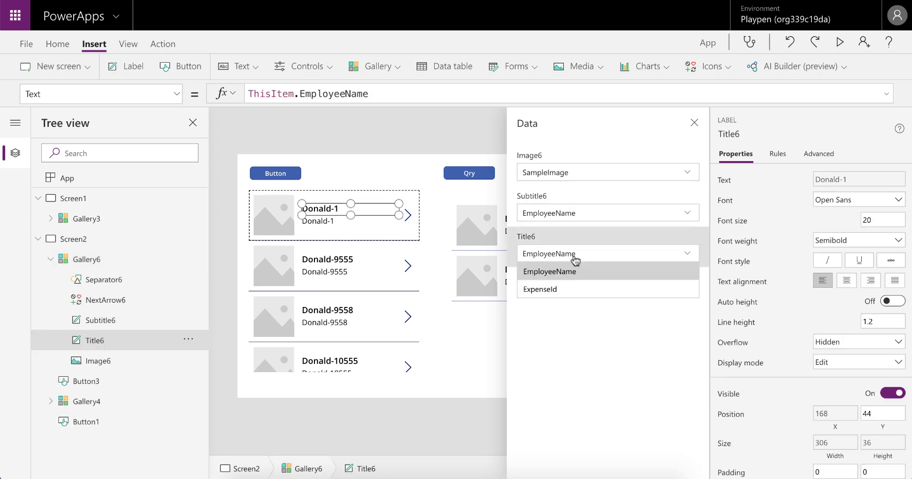
pyautogui.click(563, 294)
pyautogui.click(694, 123)
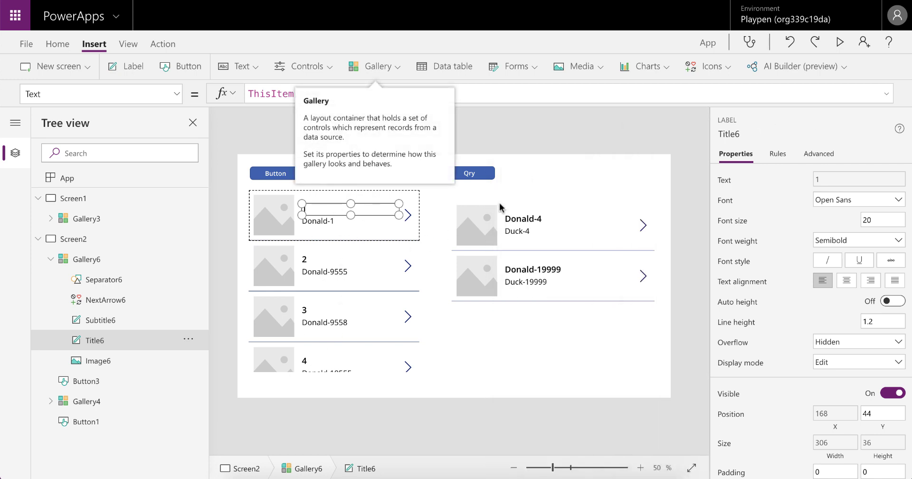
# - In the Qry button's OnSelect formula, replace the fixed names passed to SQLQuery.Run with a Concat function
pyautogui.click(479, 173)
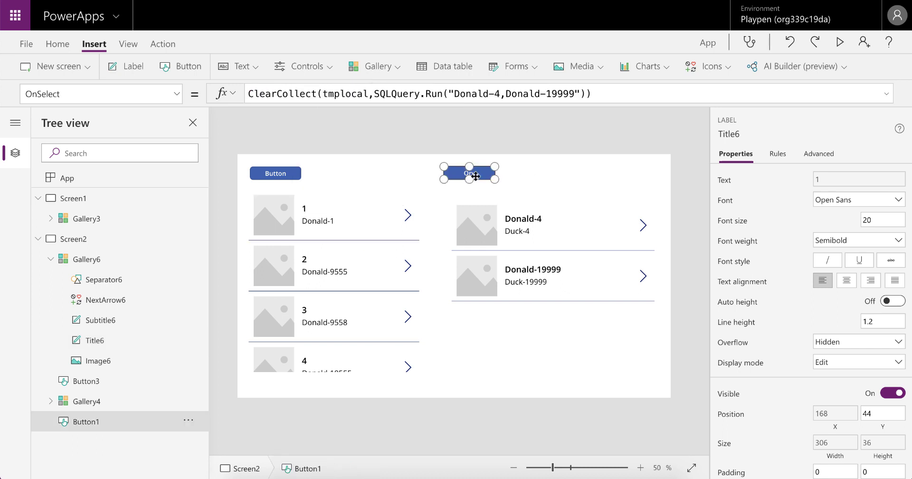
pyautogui.click(886, 99)
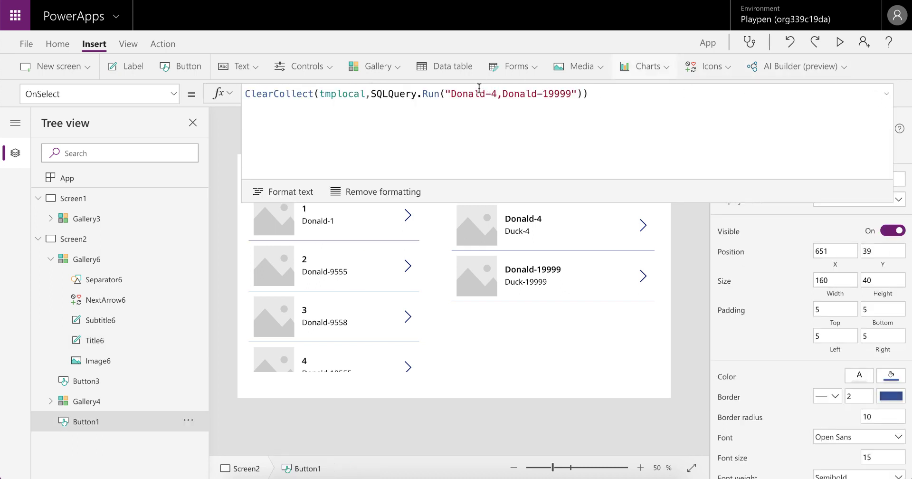
pyautogui.click(583, 93)
pyautogui.moveTo(583, 94); pyautogui.dragTo(446, 89)
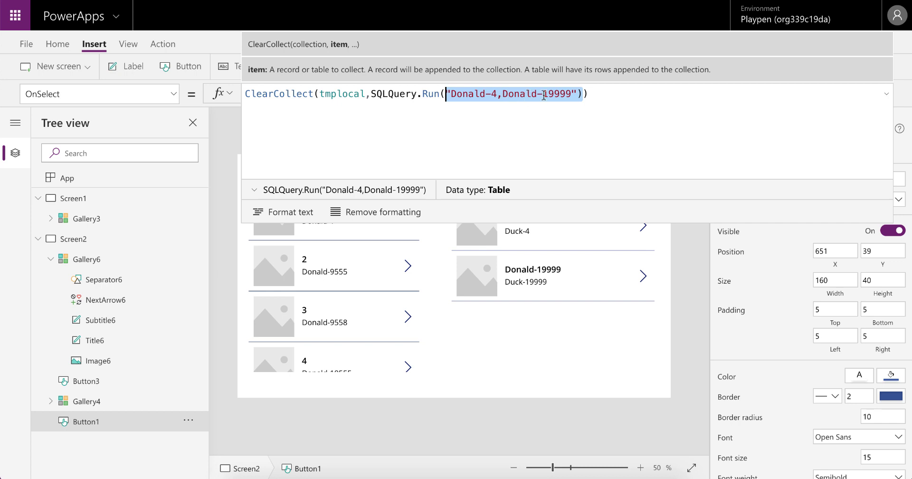
pyautogui.moveTo(577, 93); pyautogui.dragTo(445, 90)
pyautogui.write('Concat')
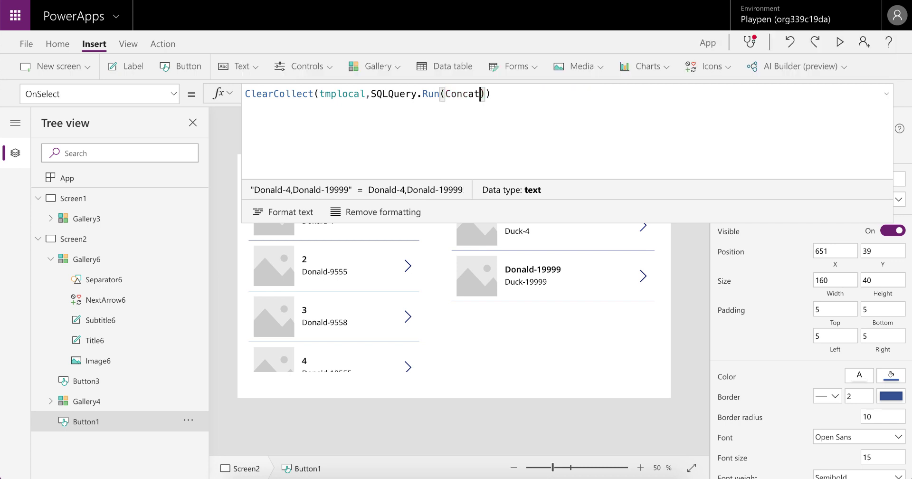
pyautogui.write('(')
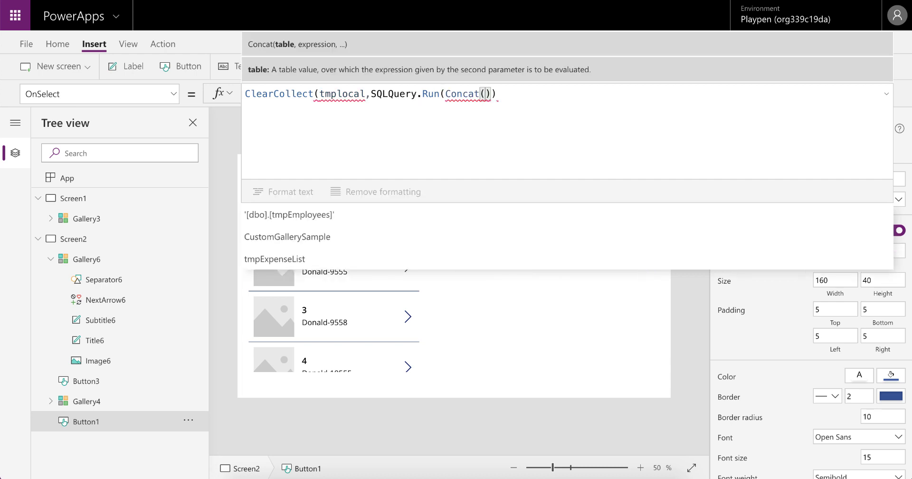
# - Give the Concat function the tmpExpenseList table, the EmployeeName expression and "," as the separator
pyautogui.write('tmp')
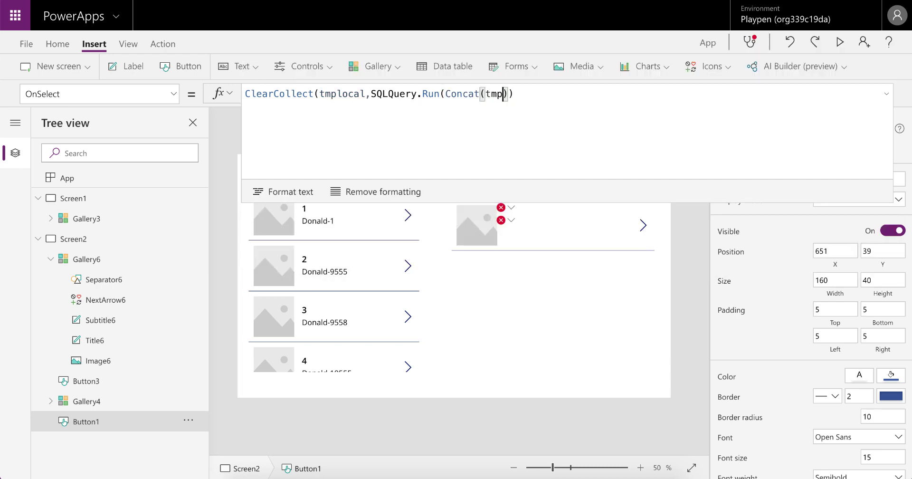
pyautogui.click(306, 213)
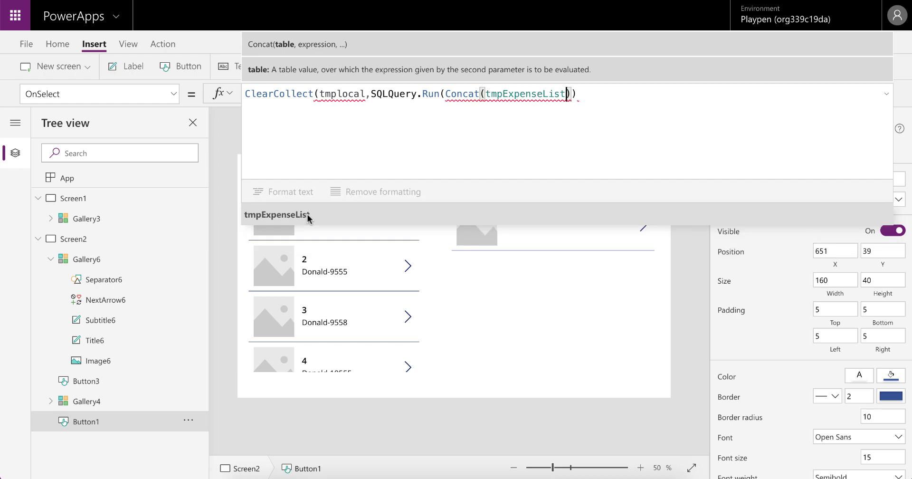
pyautogui.write(',')
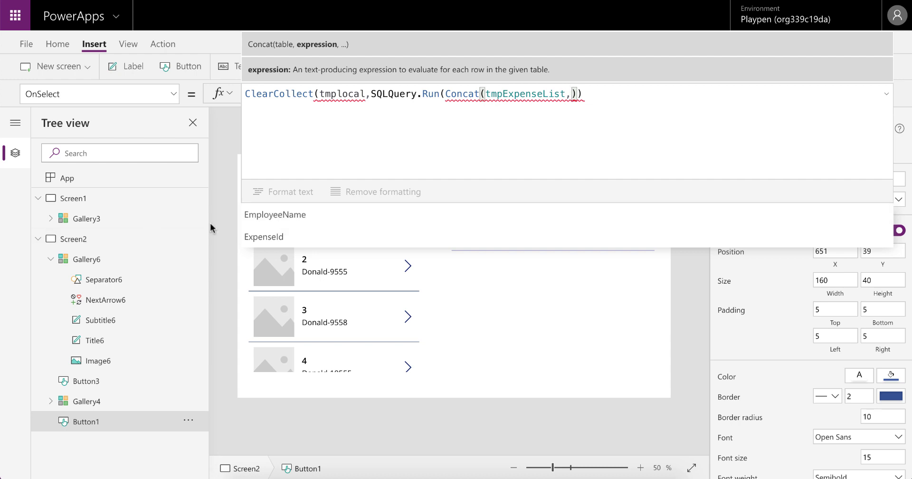
pyautogui.click(300, 215)
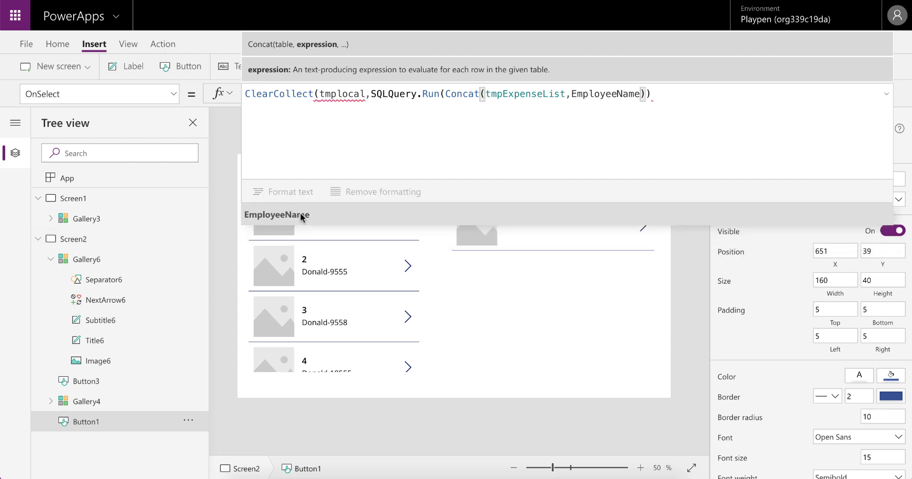
pyautogui.write(',')
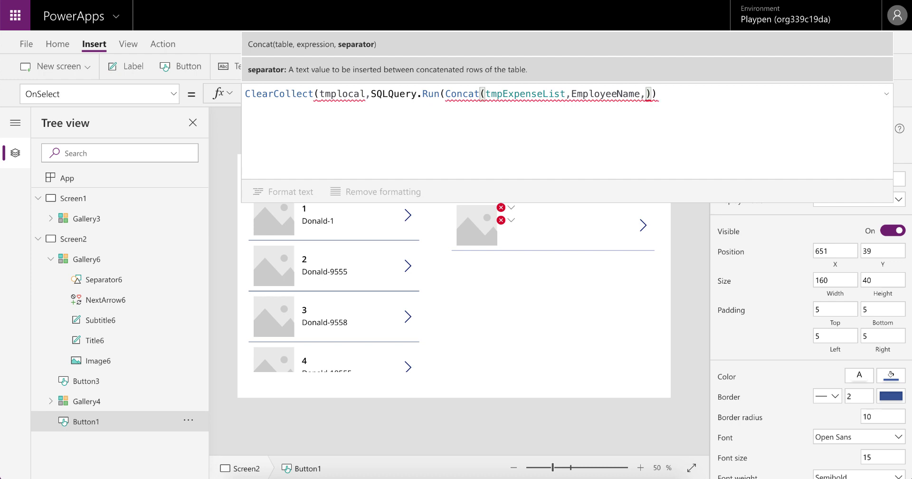
pyautogui.write('","')
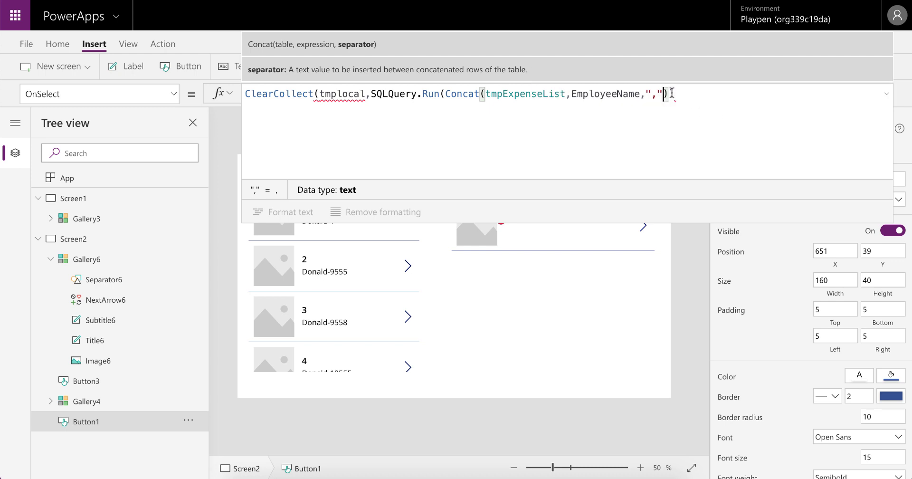
# - Close the SQLQuery.Run call in the Qry button's formula, format the formula text and enlarge the editor to show it all
pyautogui.write(')')
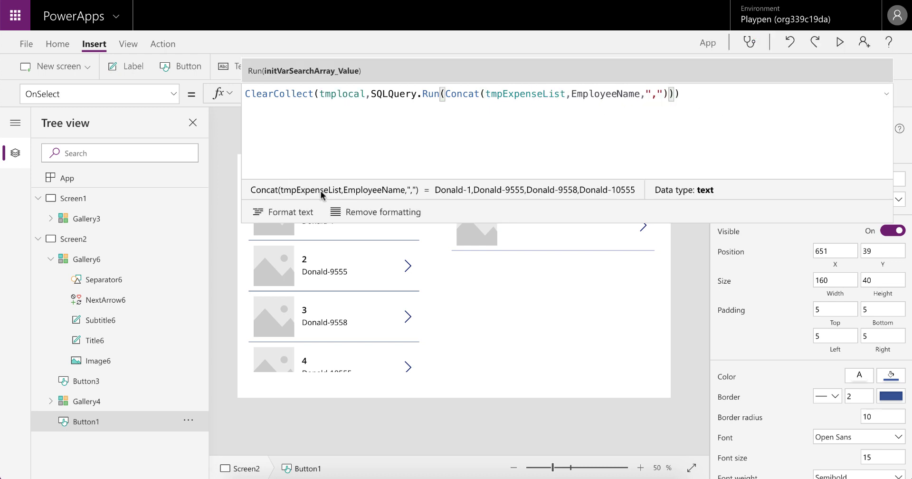
pyautogui.click(294, 212)
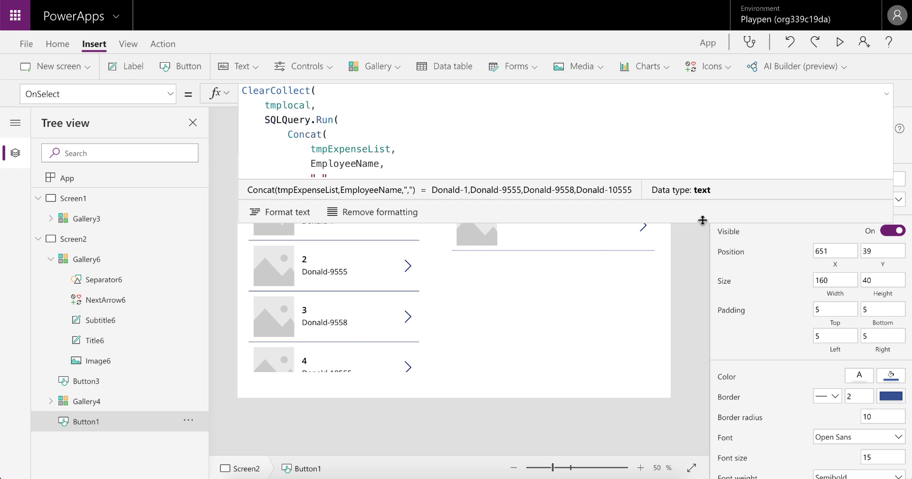
pyautogui.moveTo(702, 220); pyautogui.dragTo(697, 406)
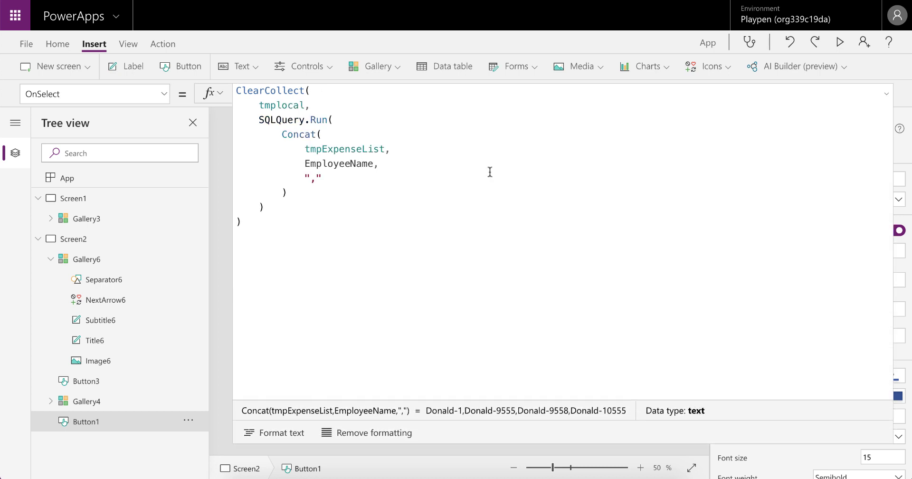
pyautogui.moveTo(318, 93)
pyautogui.mouseDown()
pyautogui.moveTo(236, 91)
pyautogui.moveTo(260, 105)
pyautogui.moveTo(306, 105)
pyautogui.mouseUp()
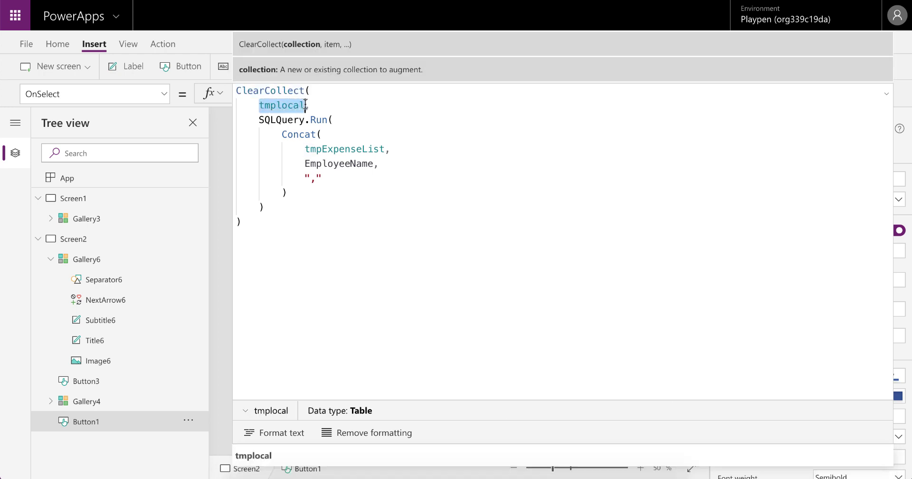
pyautogui.click(336, 121)
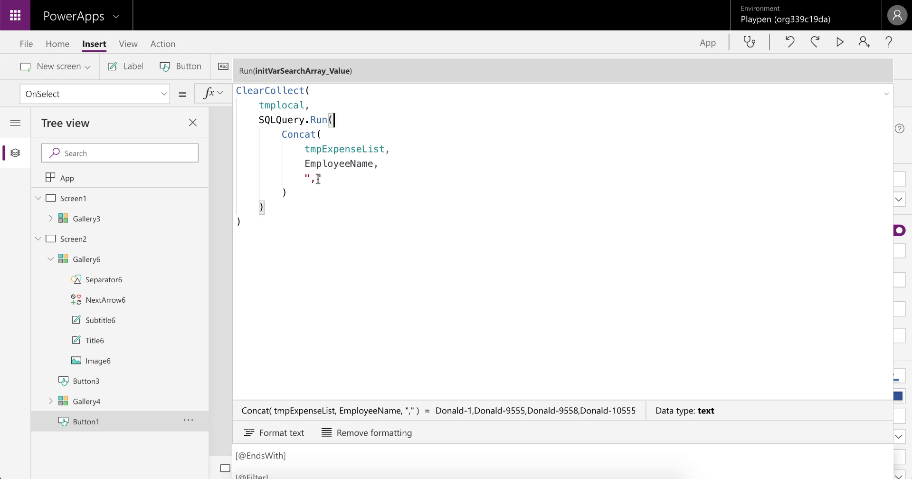
# - Preview the app and run the Qry query several times, comparing the records in the two galleries
pyautogui.click(842, 43)
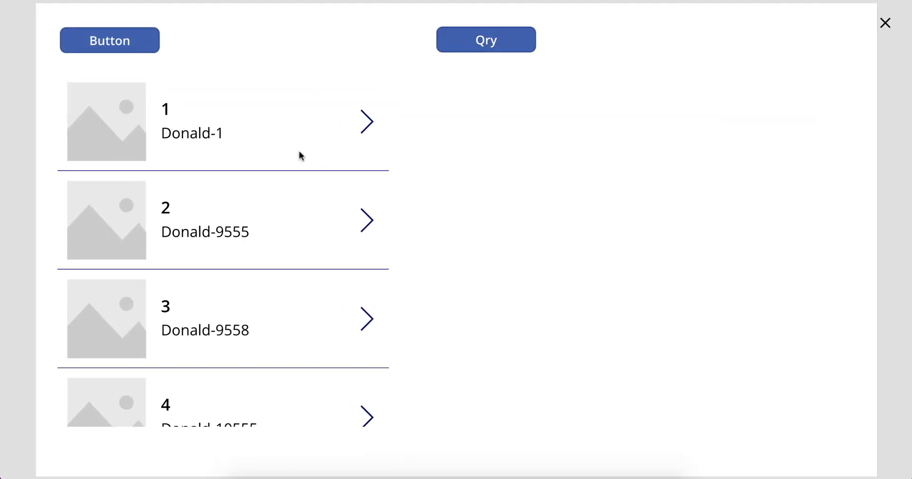
pyautogui.click(476, 46)
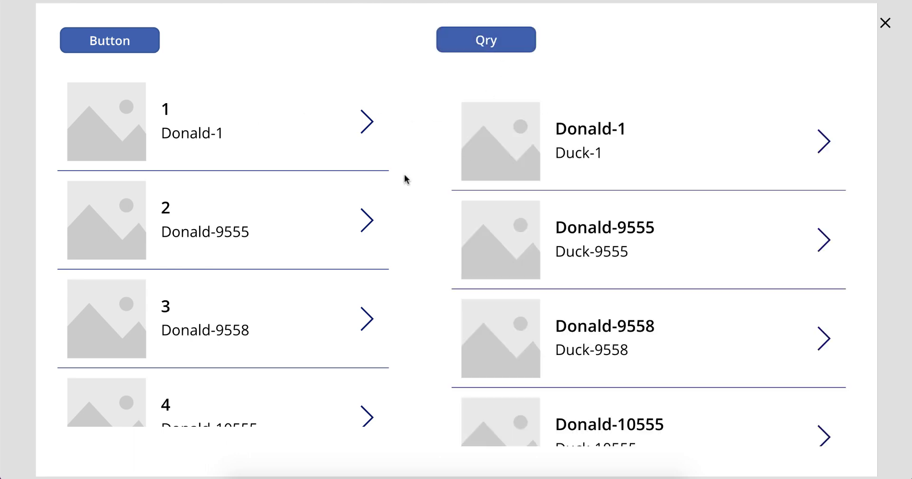
pyautogui.scroll(-1, 603, 320)
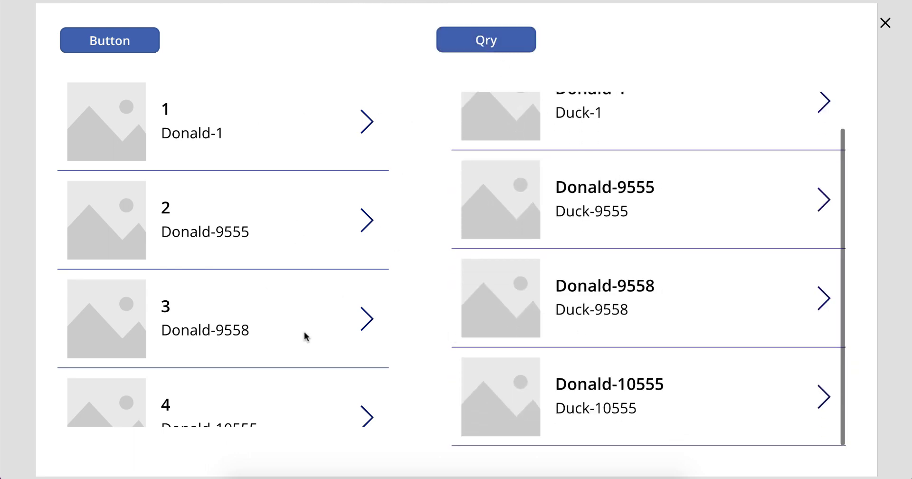
pyautogui.scroll(-1, 299, 330)
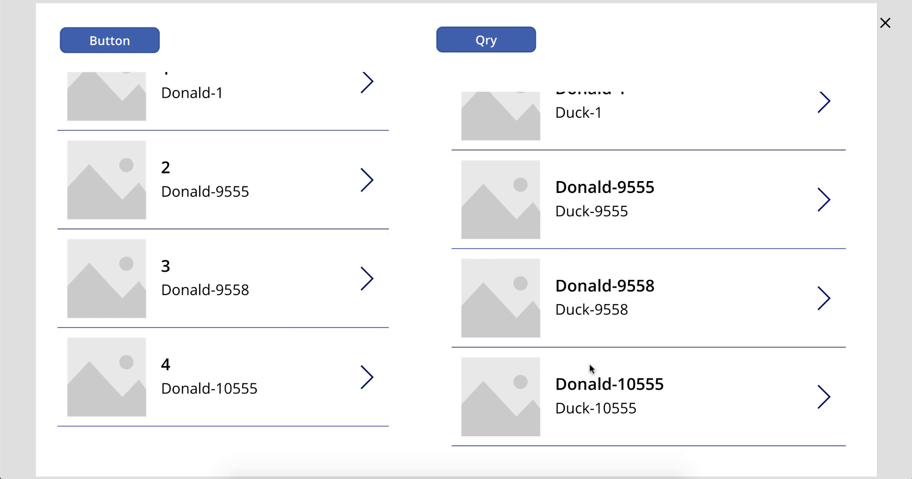
pyautogui.click(484, 42)
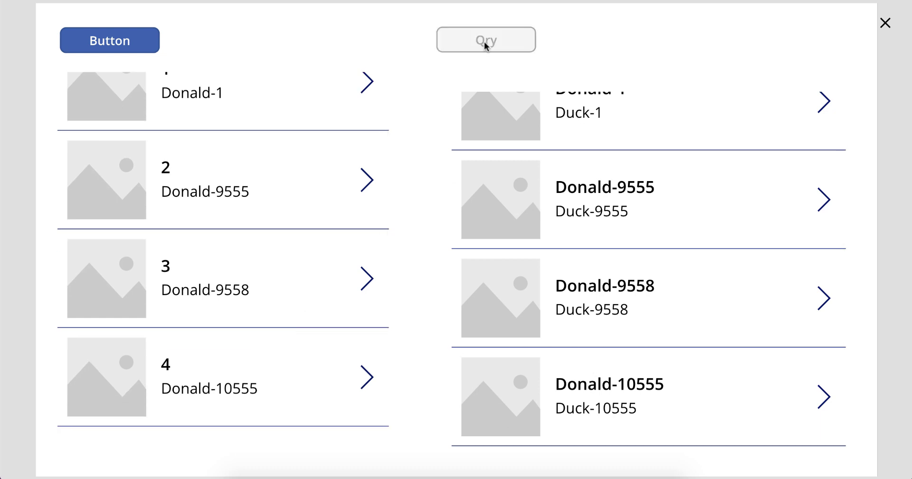
pyautogui.click(471, 40)
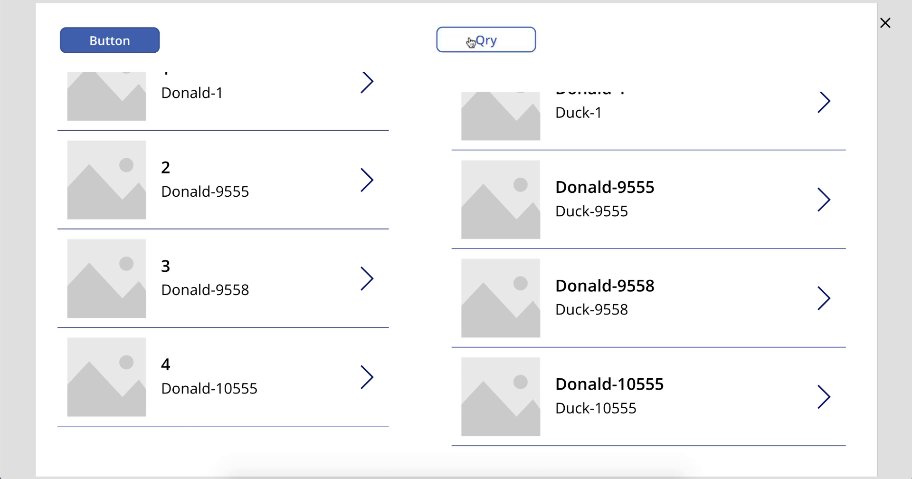
pyautogui.click(502, 43)
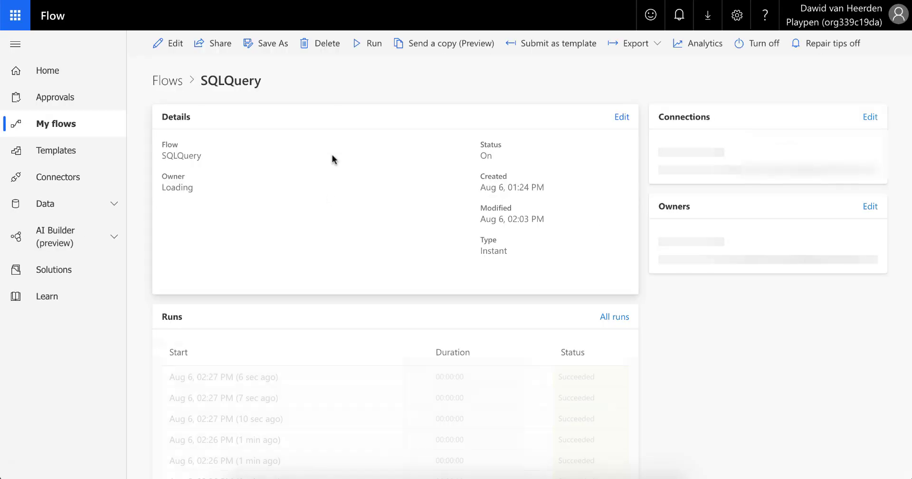
# - In Flow, open the latest SQLQuery run and examine the values in its PowerApps trigger and initVarSearchArray action
pyautogui.click(228, 377)
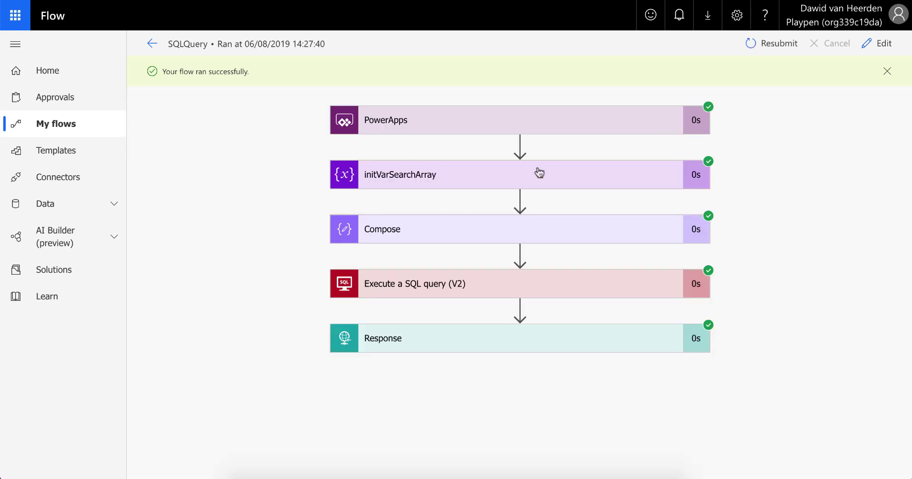
pyautogui.click(407, 121)
pyautogui.scroll(-3, 442, 127)
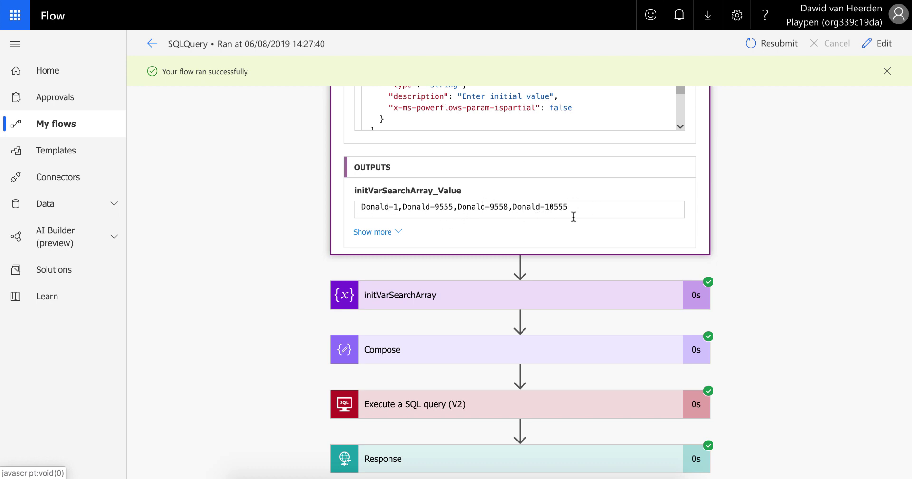
pyautogui.scroll(-1, 572, 217)
pyautogui.click(435, 271)
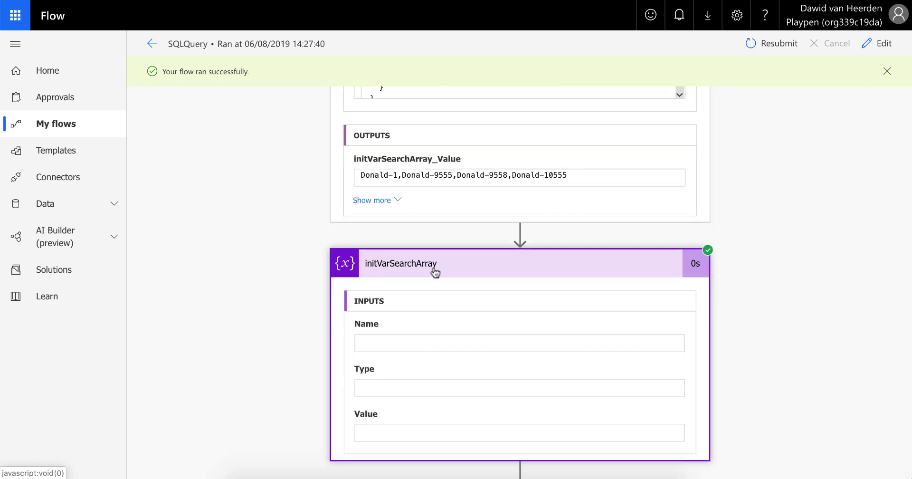
pyautogui.scroll(-5, 431, 270)
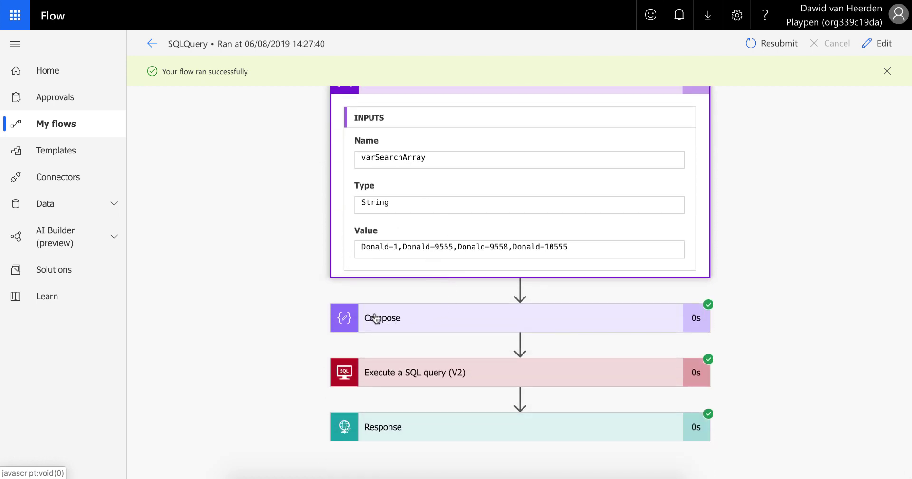
# - Examine how the run's Compose action quotes the employee names in its inputs and outputs
pyautogui.click(390, 318)
pyautogui.scroll(-3, 454, 315)
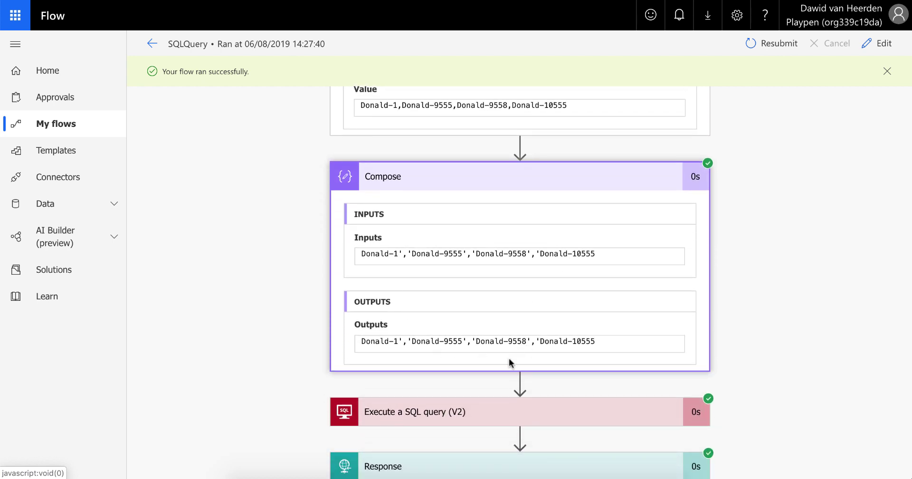
pyautogui.scroll(-1, 584, 341)
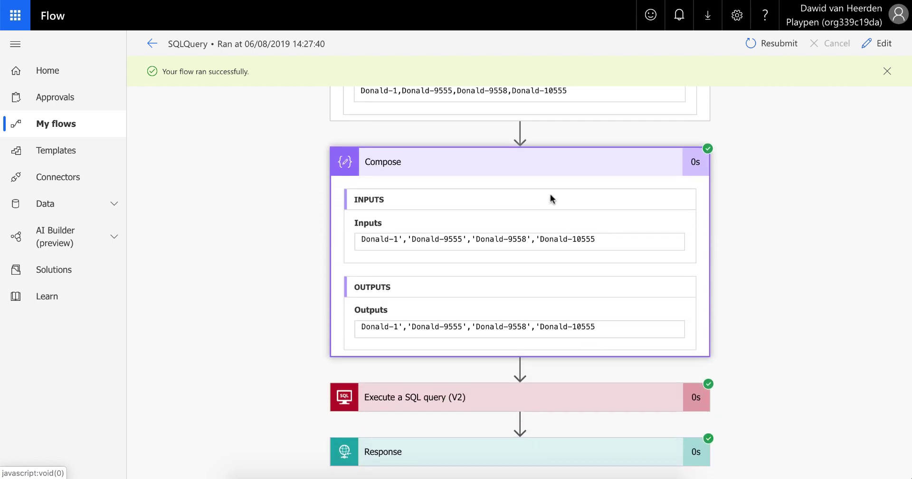
pyautogui.scroll(1, 541, 195)
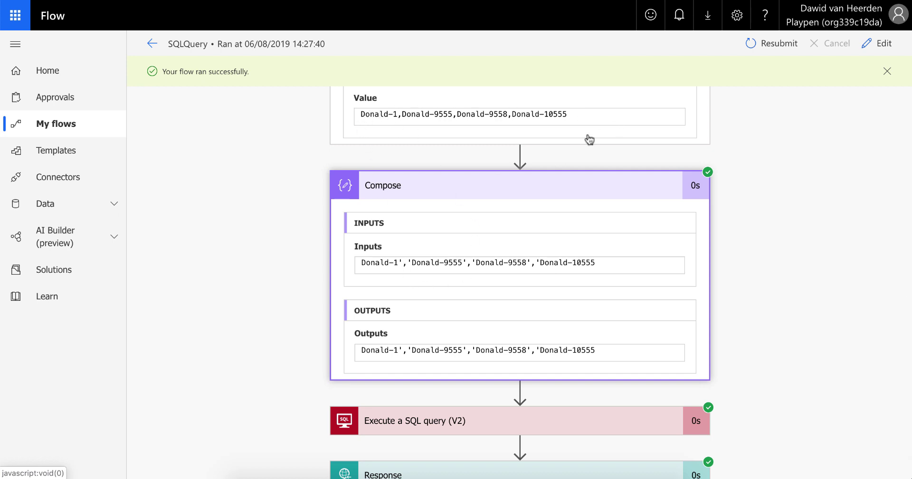
pyautogui.scroll(-1, 608, 260)
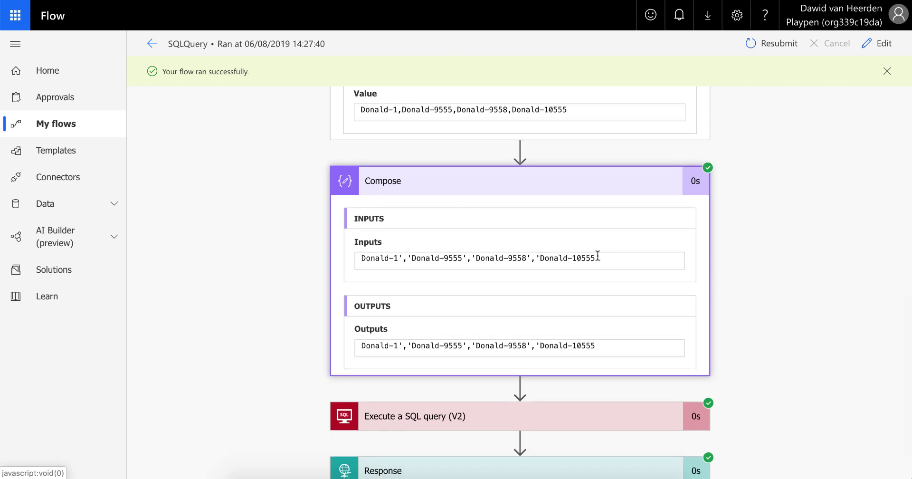
pyautogui.scroll(-2, 597, 256)
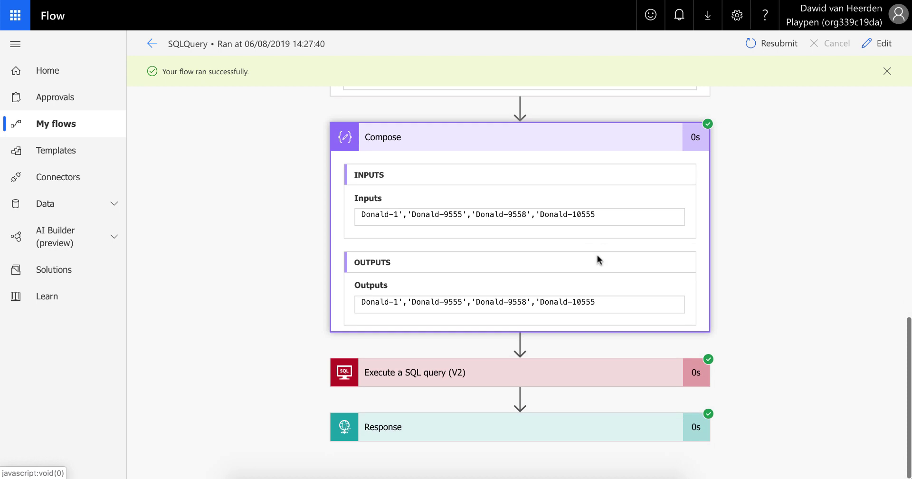
# - Examine the run's Execute a SQL query (V2) inputs and results, expand the Response action and return to the SQLQuery details page
pyautogui.click(418, 380)
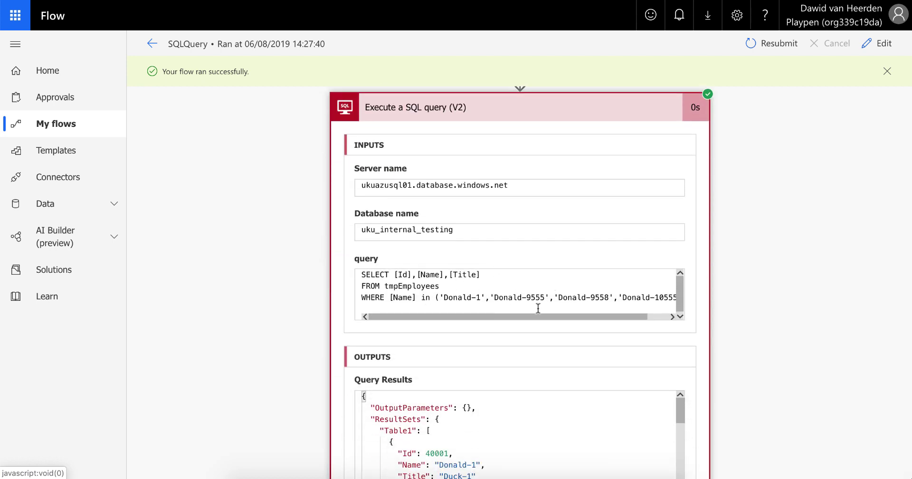
pyautogui.scroll(-3, 538, 308)
pyautogui.scroll(-3, 568, 344)
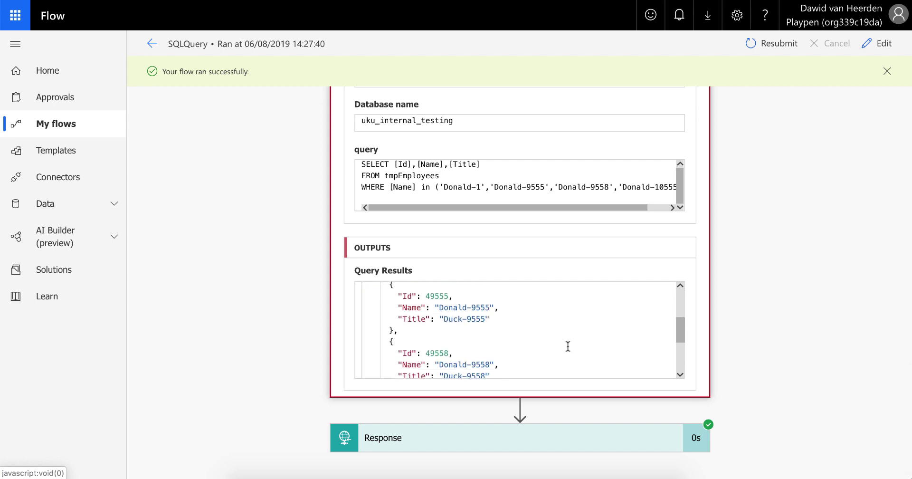
pyautogui.scroll(-5, 568, 345)
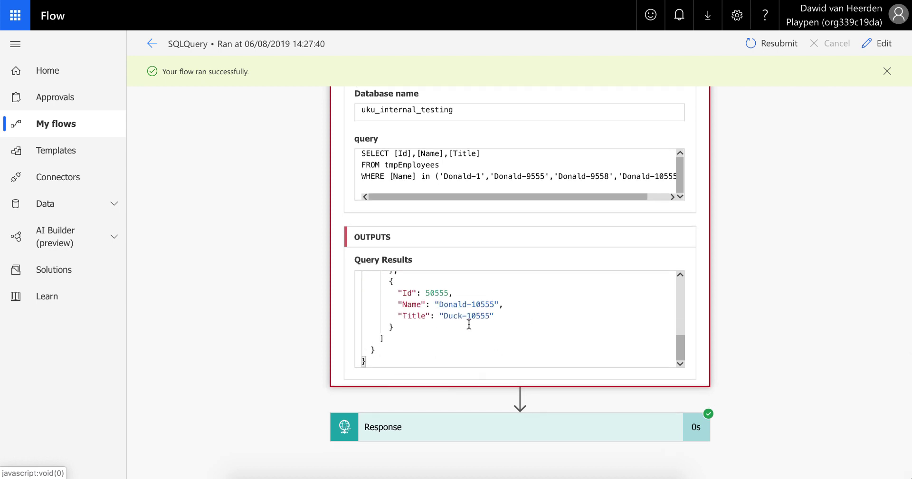
pyautogui.click(394, 436)
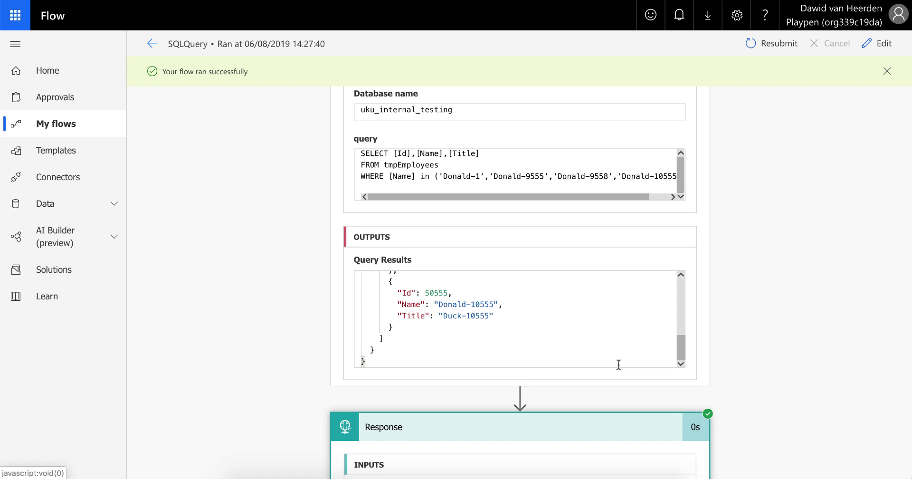
pyautogui.scroll(10, 619, 364)
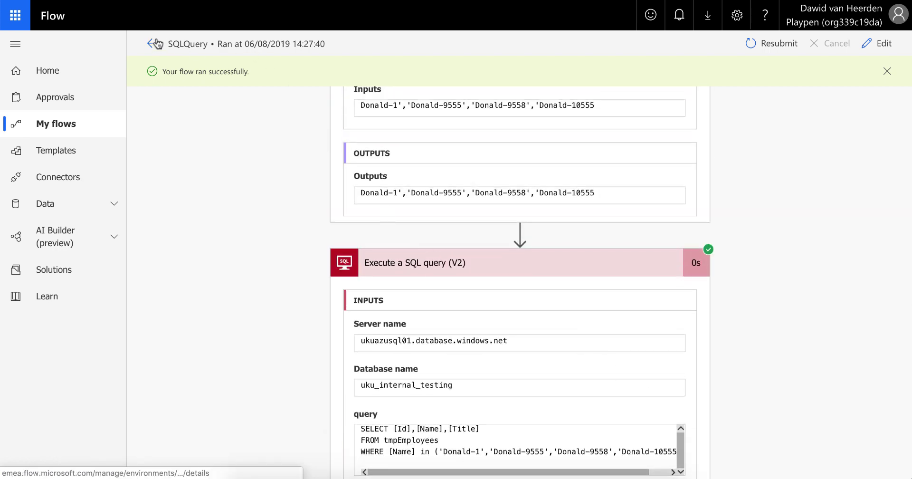
pyautogui.click(152, 45)
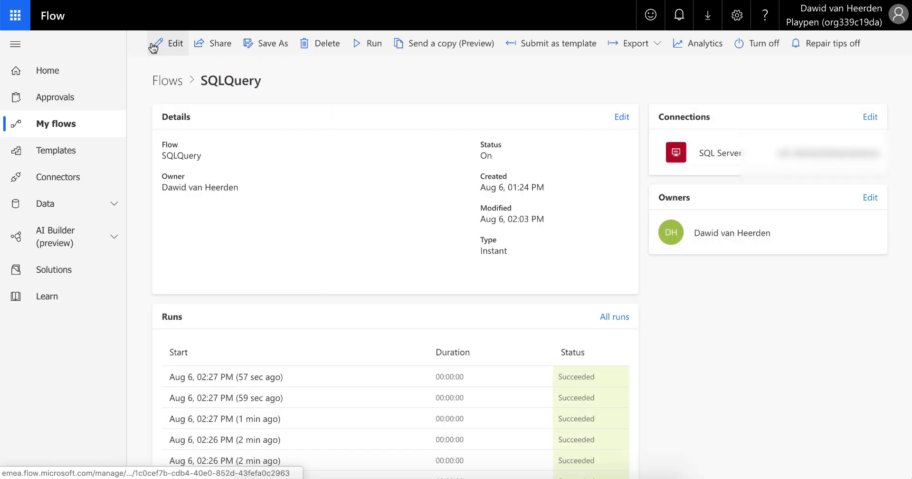